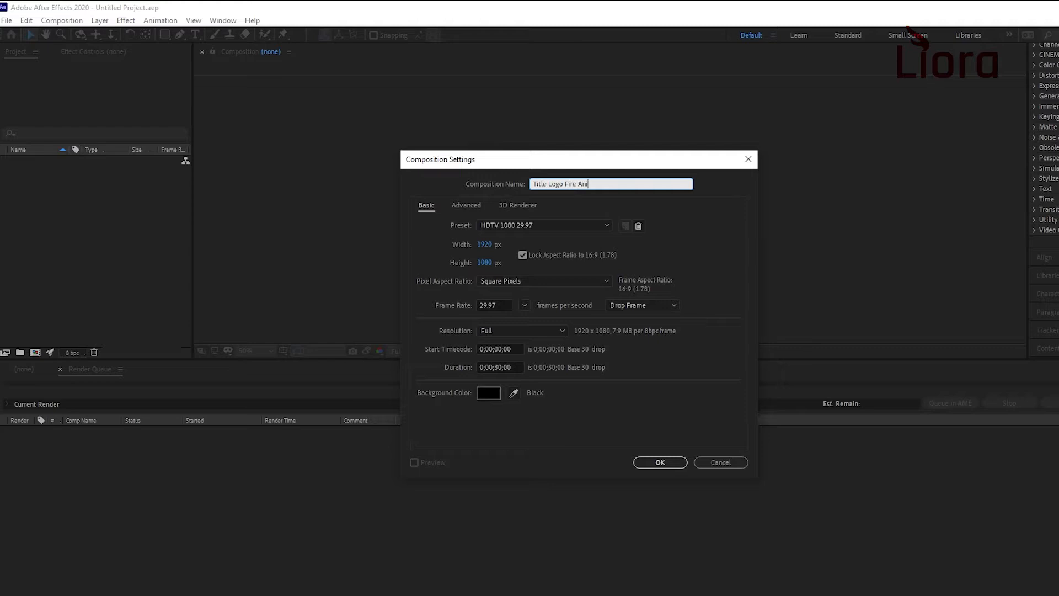
- Create a composition named Title Logo Fire Animation using the HDTV 1080 29.97 preset
click(572, 227)
click(571, 229)
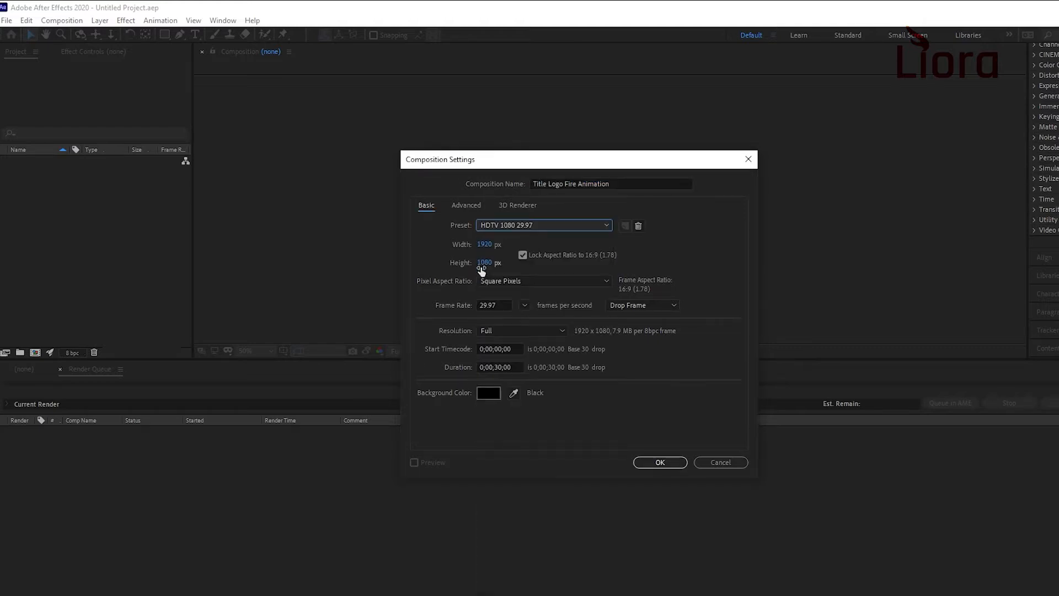
key(Return)
- Import the PNG image Logo Animation Tutorial 1 from the LOGO DESIGN TUTORIAL folder
click(10, 22)
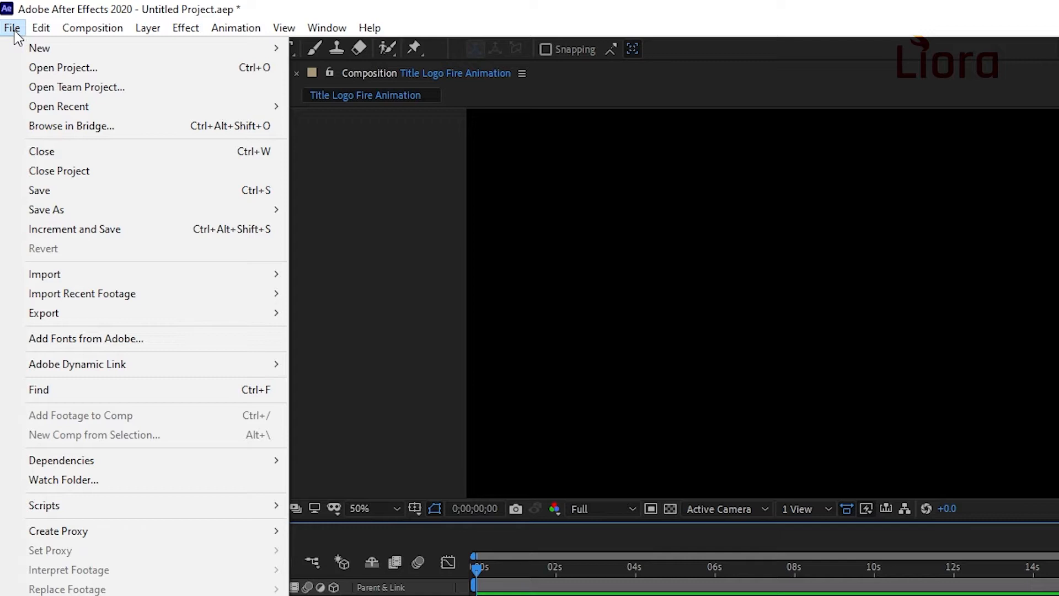
mouse_move(66, 274)
click(342, 275)
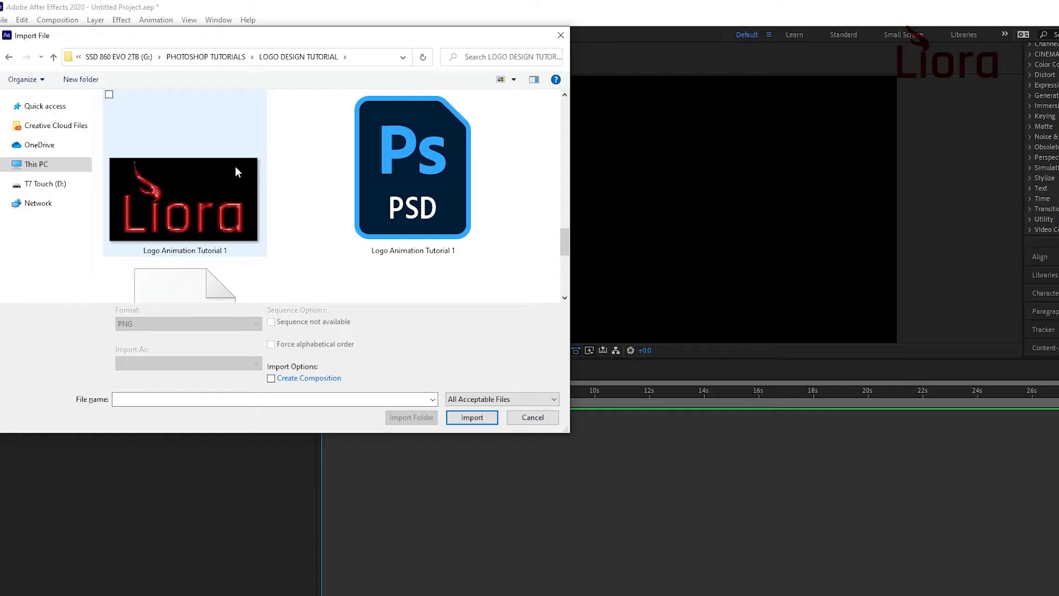
double_click(207, 221)
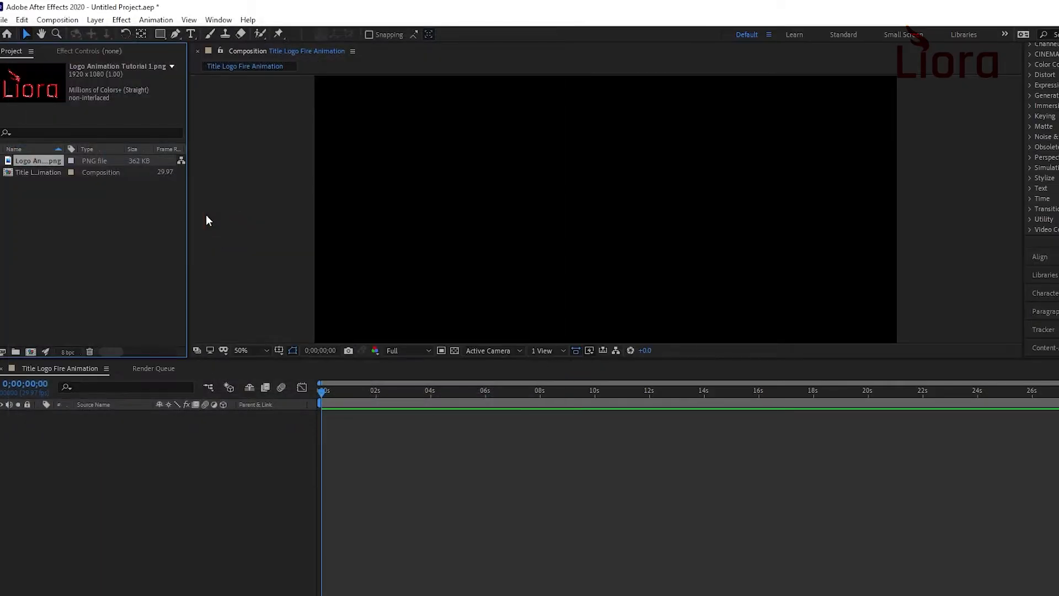
- Add the imported logo PNG as a layer in the Title Logo Fire Animation timeline
drag(38, 160, 73, 470)
key(comma)
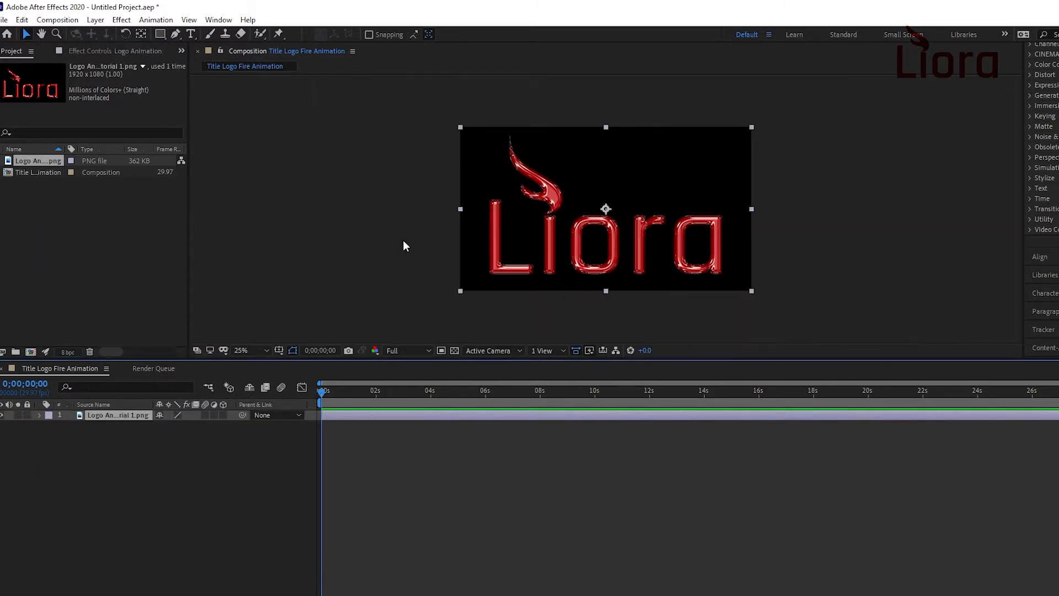
key(period)
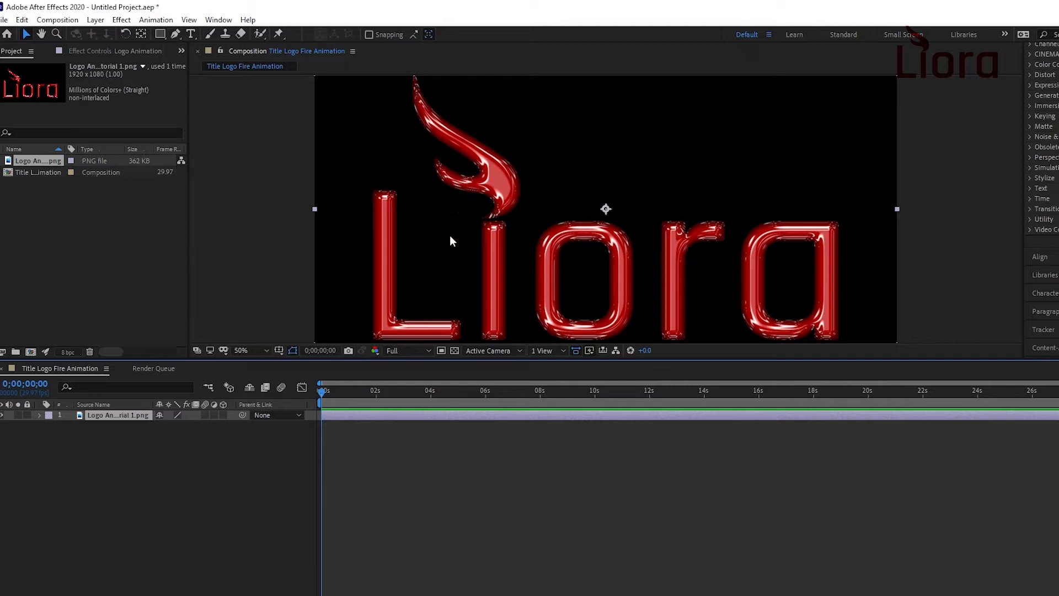
key(comma)
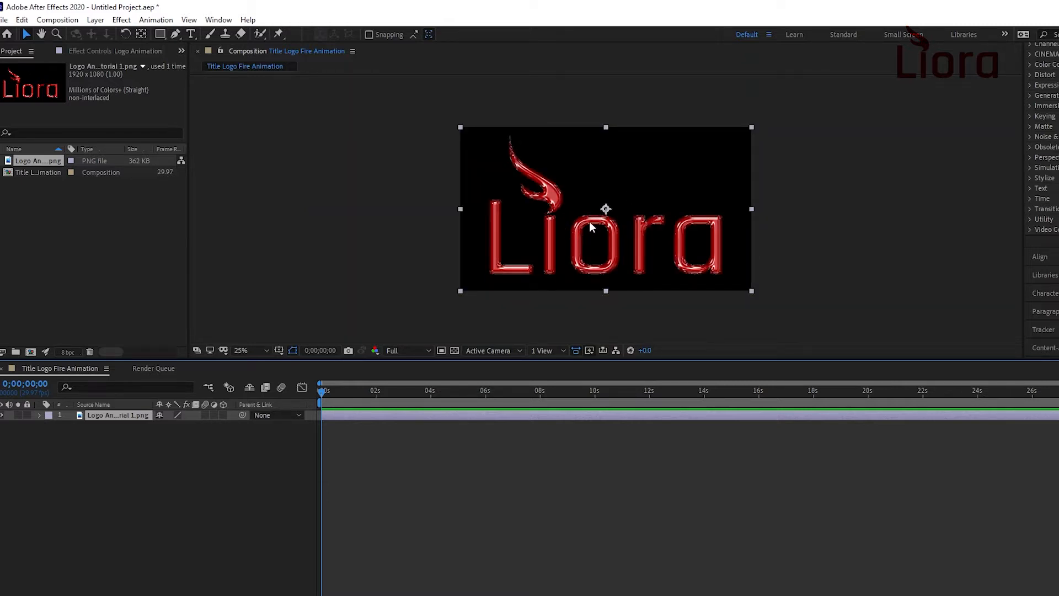
key(period)
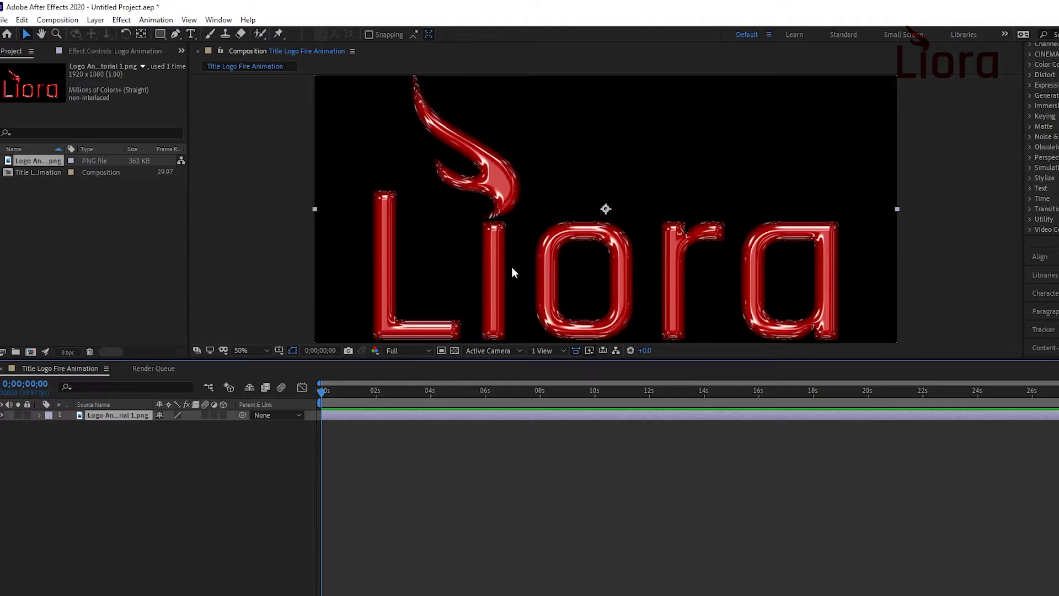
key(comma)
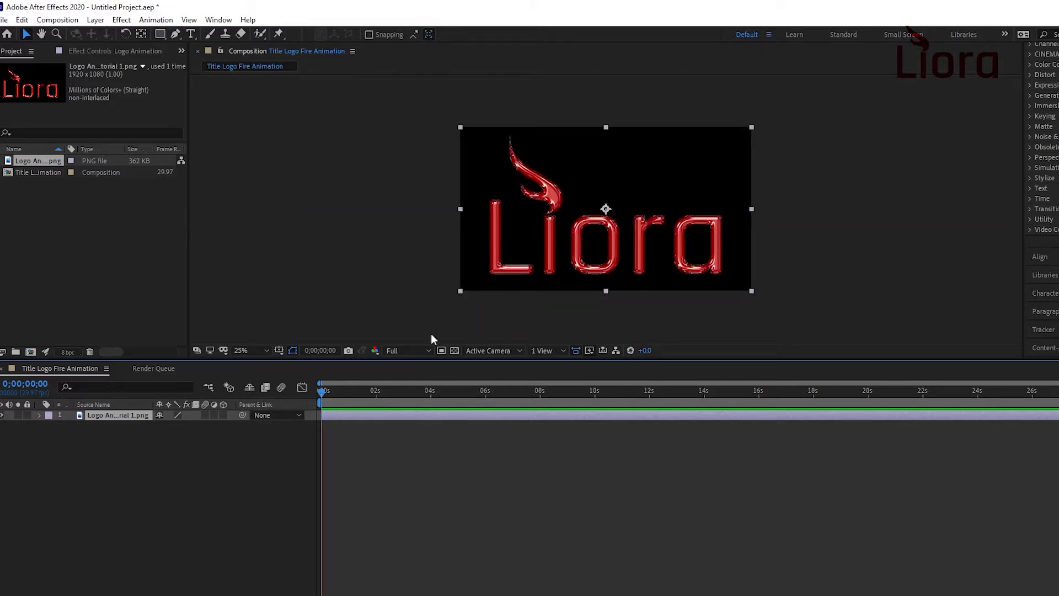
- Create a 1920 x 1080 px black solid and place it beneath the logo layer
right_click(121, 472)
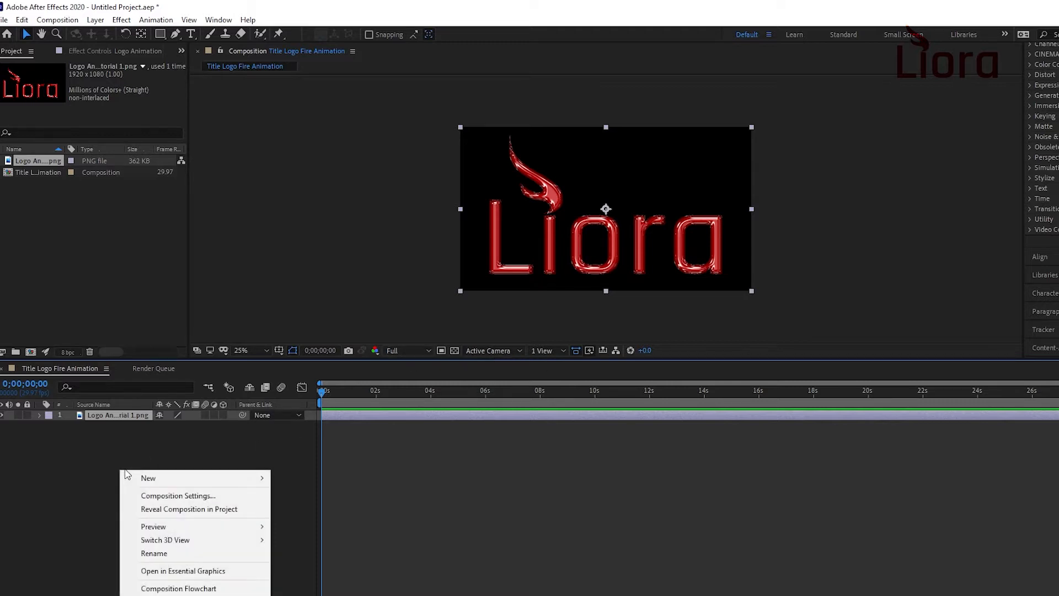
mouse_move(149, 479)
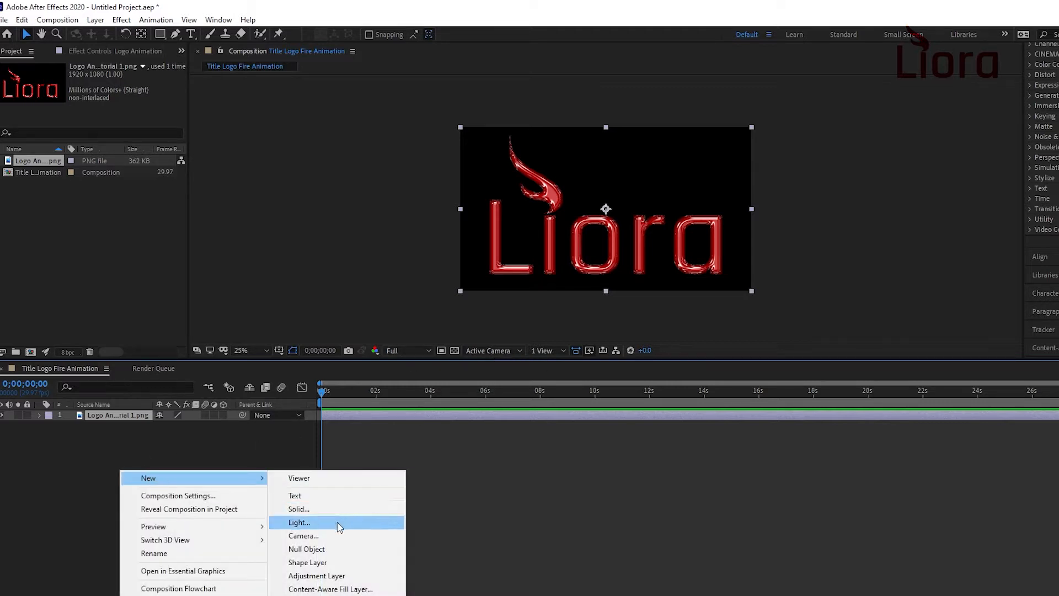
click(313, 507)
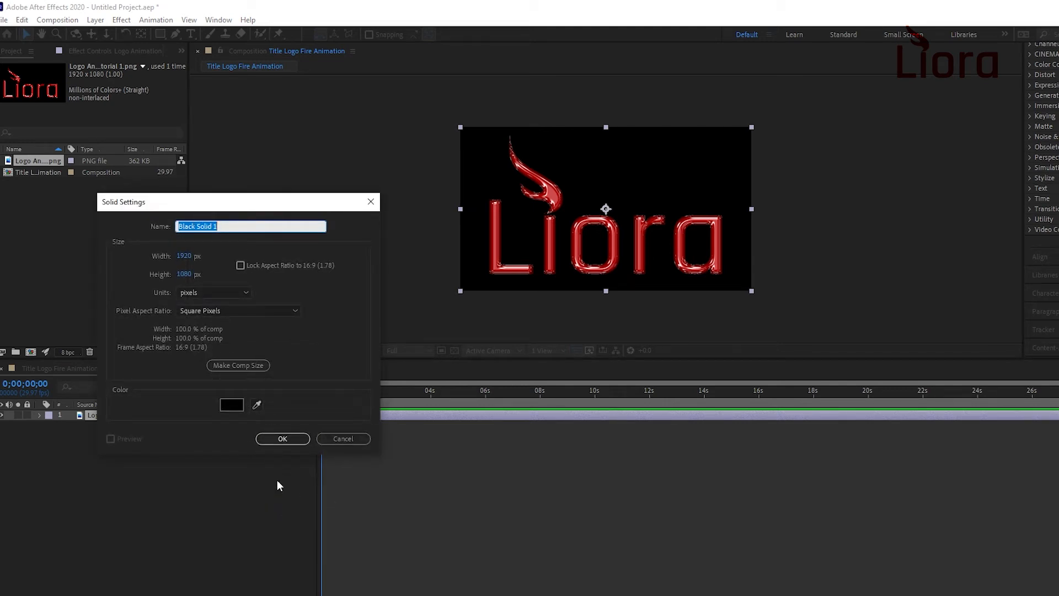
click(283, 439)
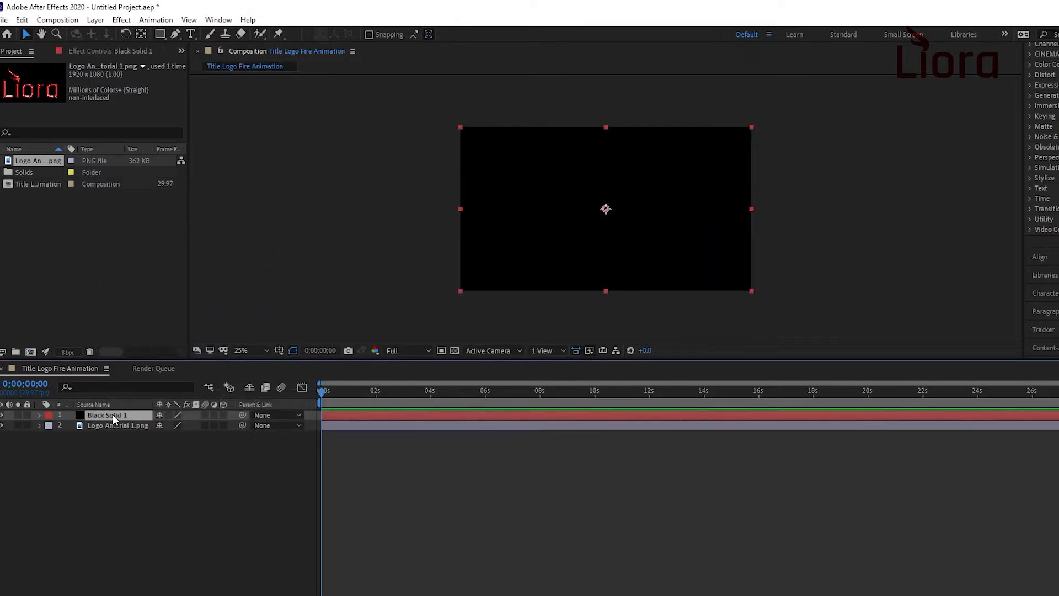
drag(112, 414, 110, 437)
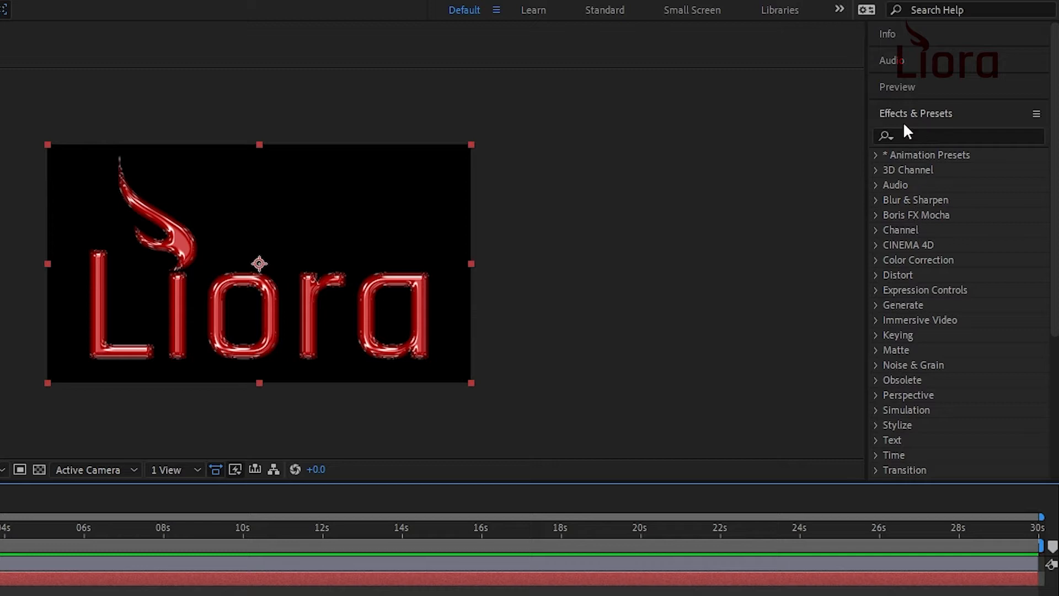
- Find the Saber effect by searching for saber and apply it to the black solid layer
click(962, 110)
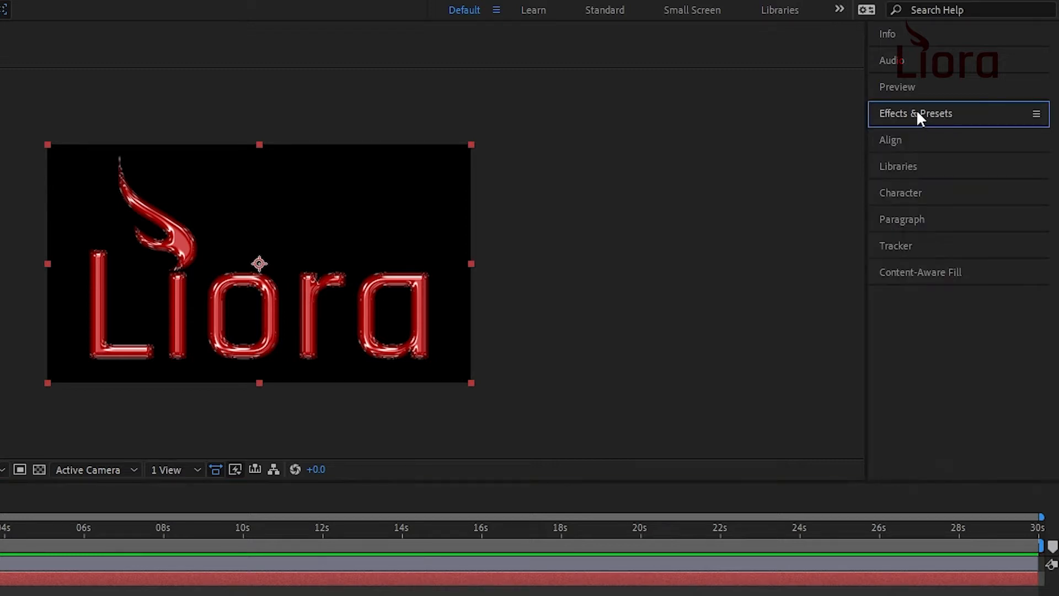
click(928, 115)
click(912, 135)
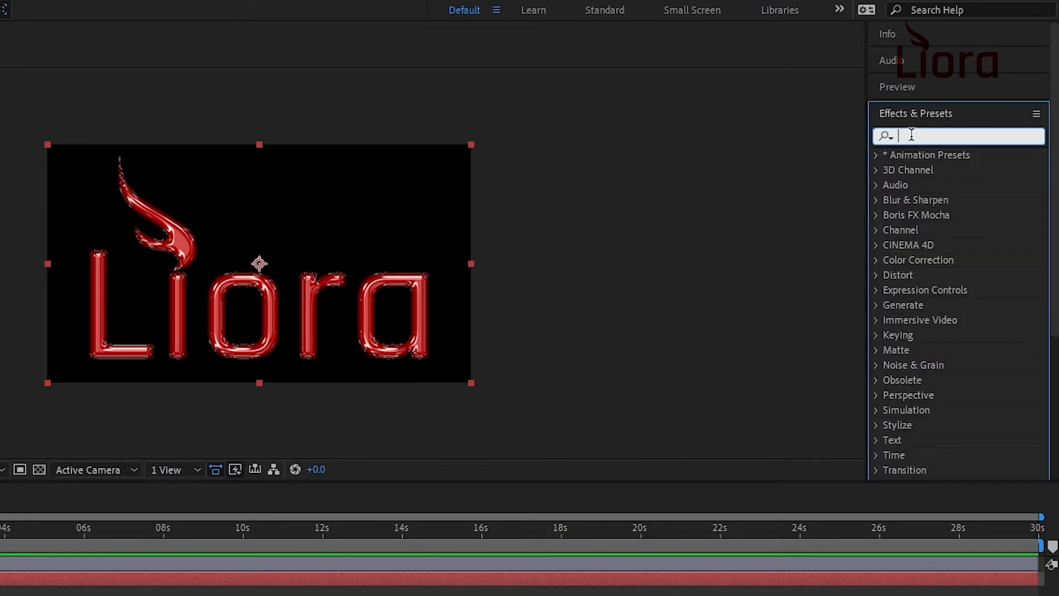
text(sa)
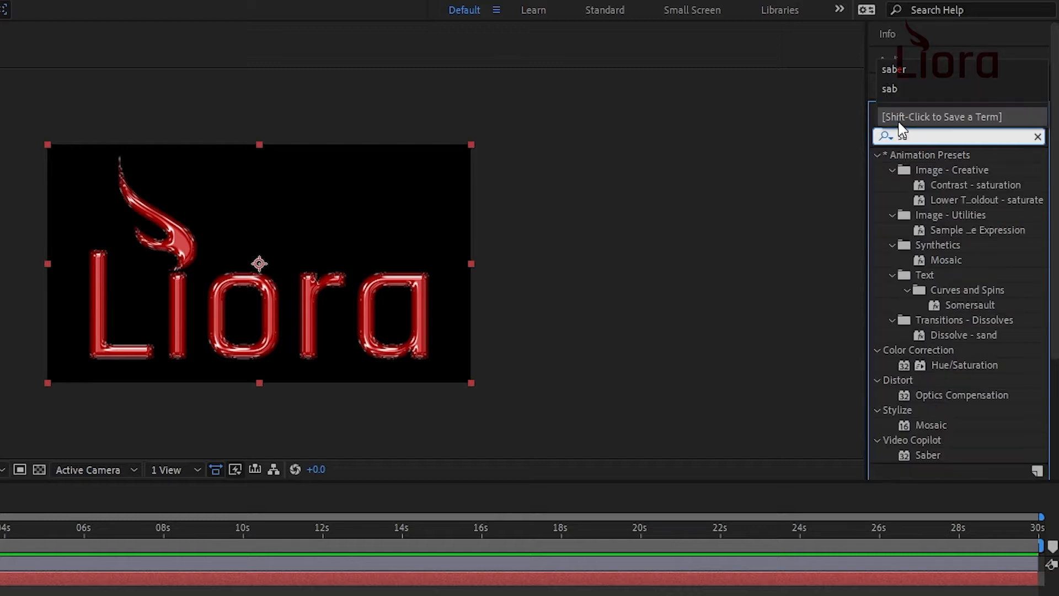
text(ber)
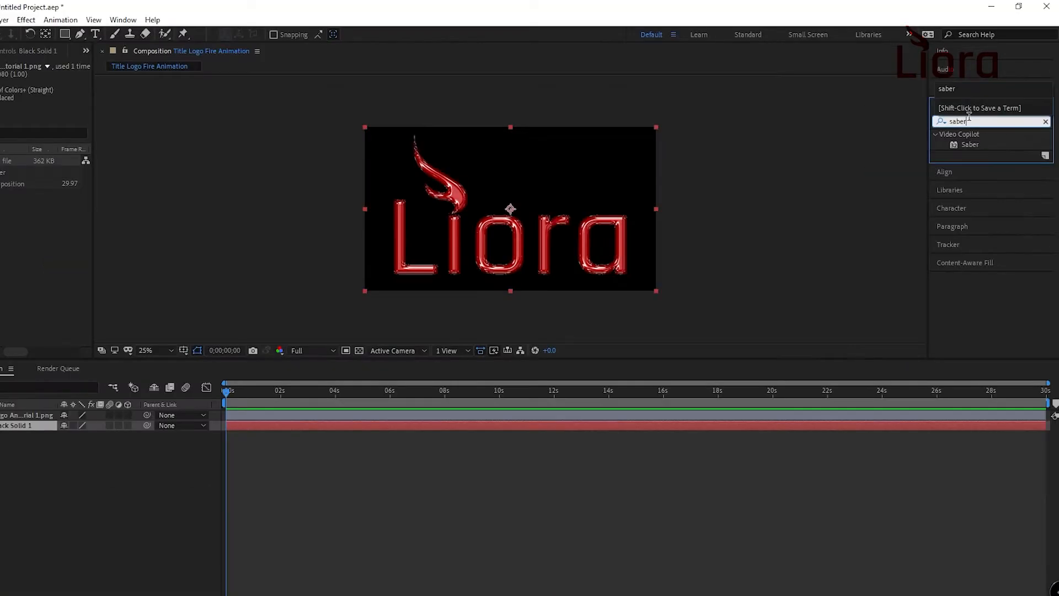
click(967, 146)
drag(974, 145, 25, 428)
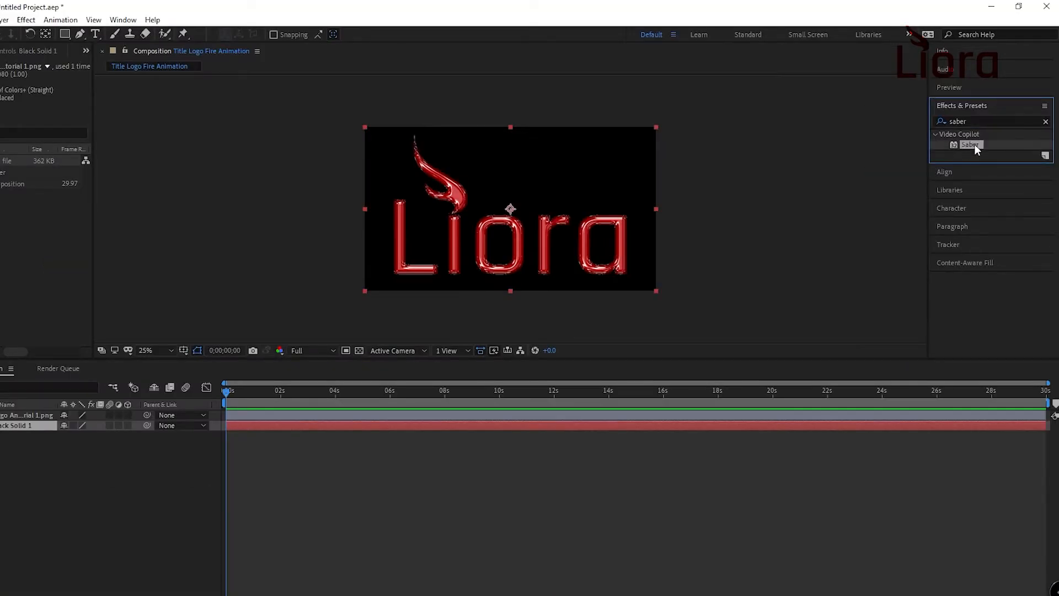
drag(124, 430, 127, 426)
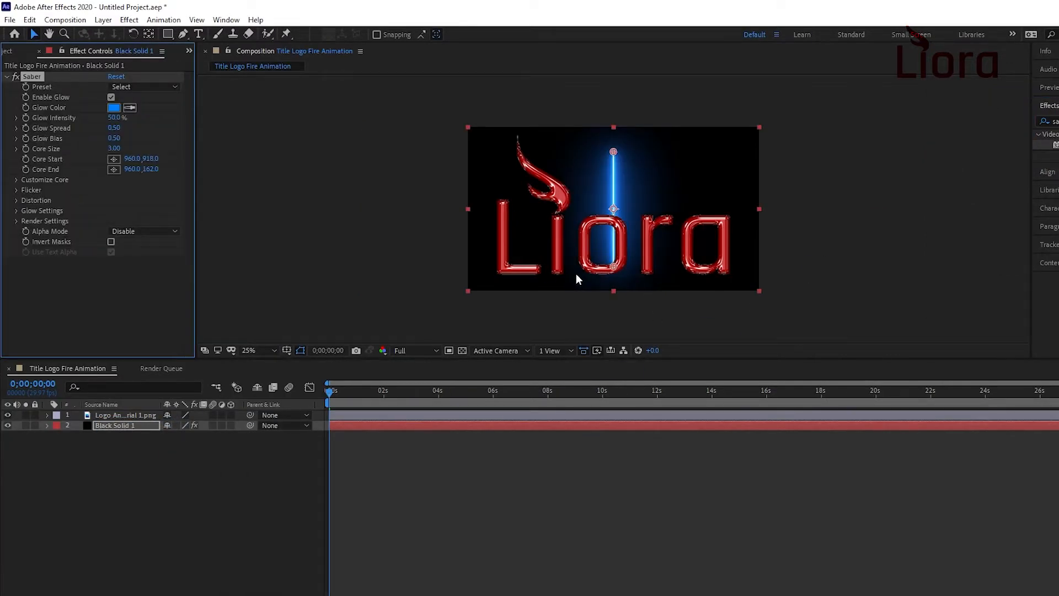
- Save the project under the name Title Logo Fire Animation
click(10, 20)
click(32, 132)
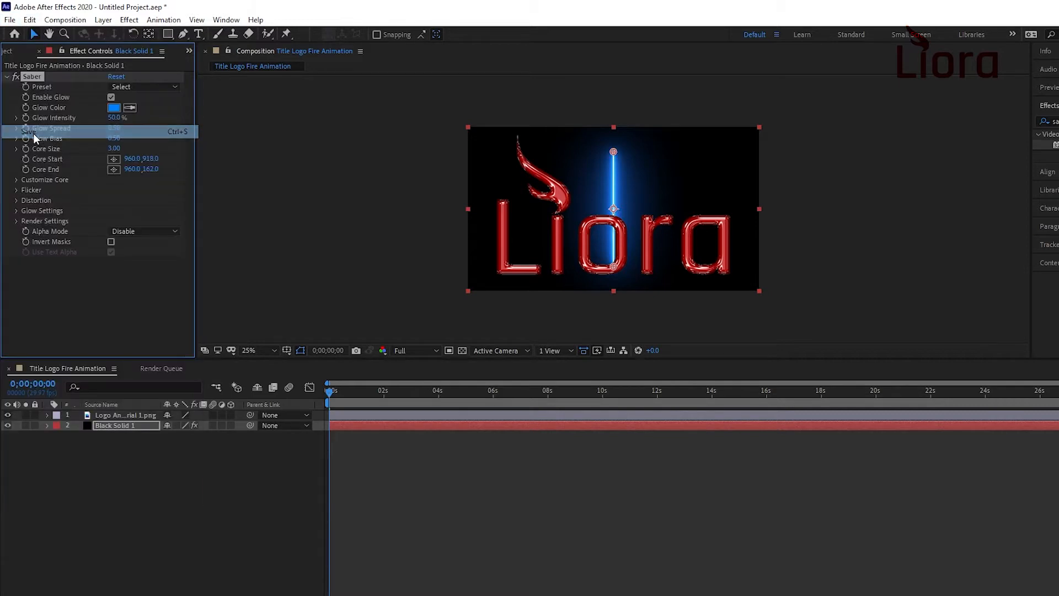
text(Title Logo Fire Anima)
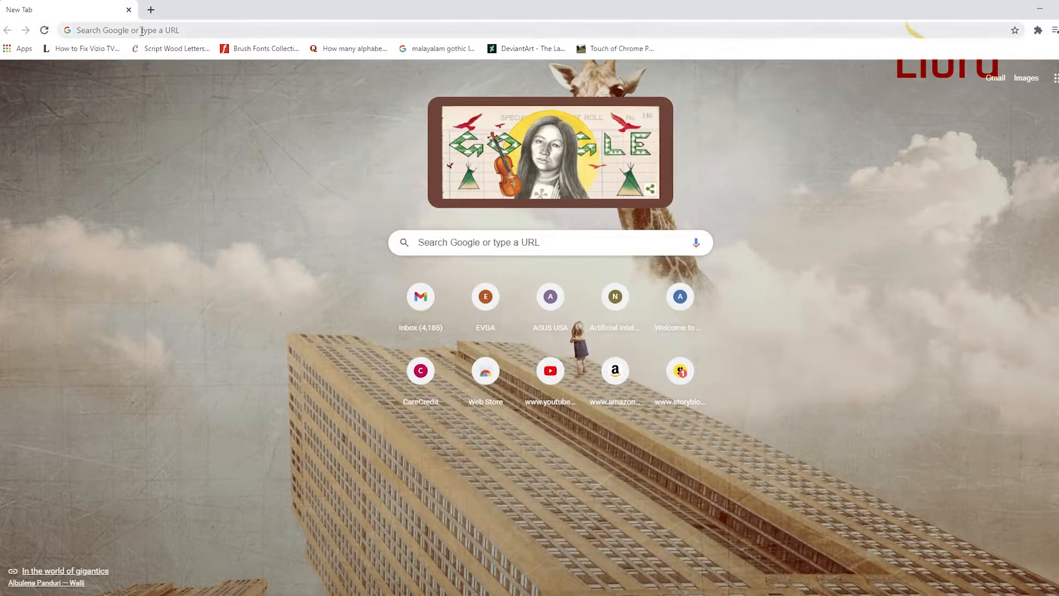
- Switch to the Chrome browser, open videocopilot.net and search its blog for saber plug-in
click(142, 31)
text(videocopilot.net)
key(Return)
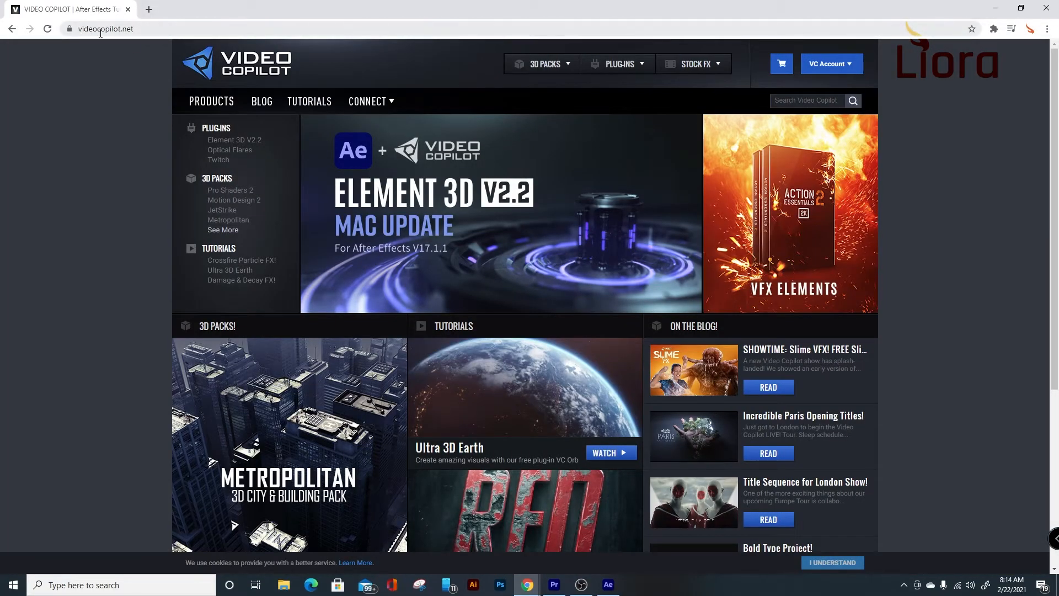
click(263, 103)
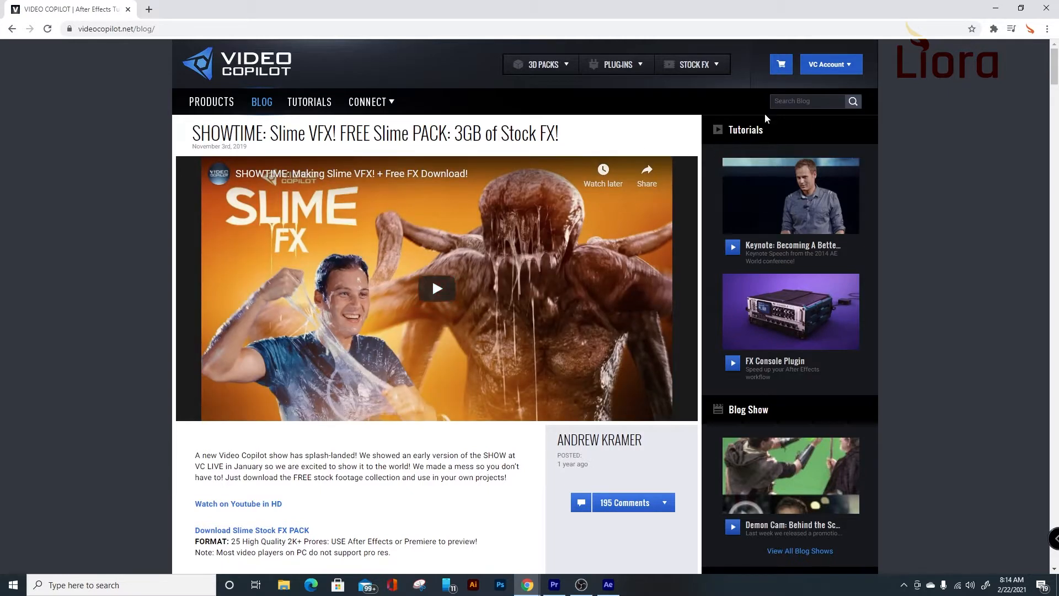
click(790, 102)
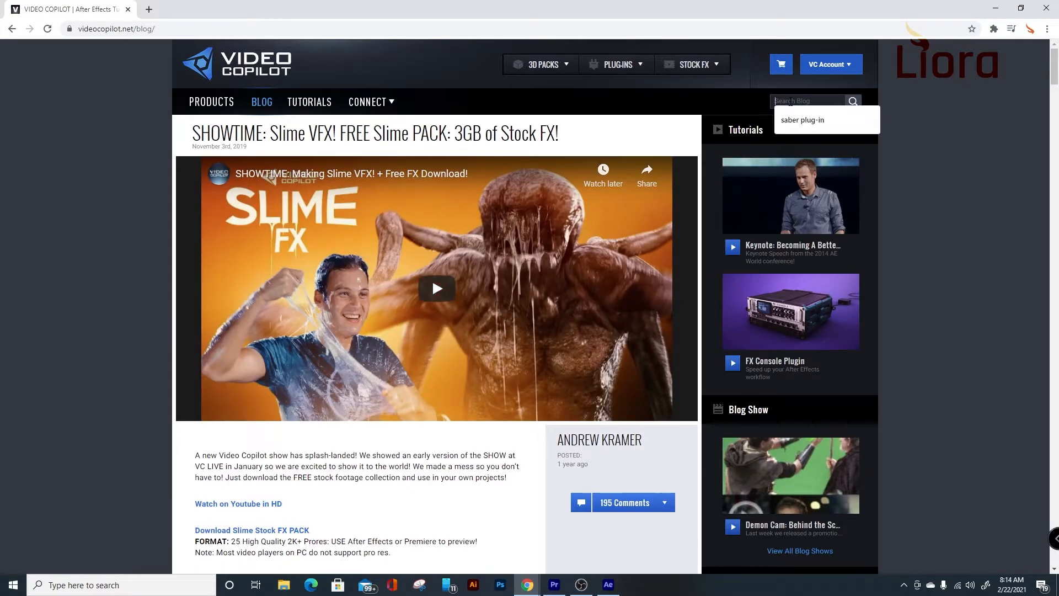
click(802, 120)
click(853, 101)
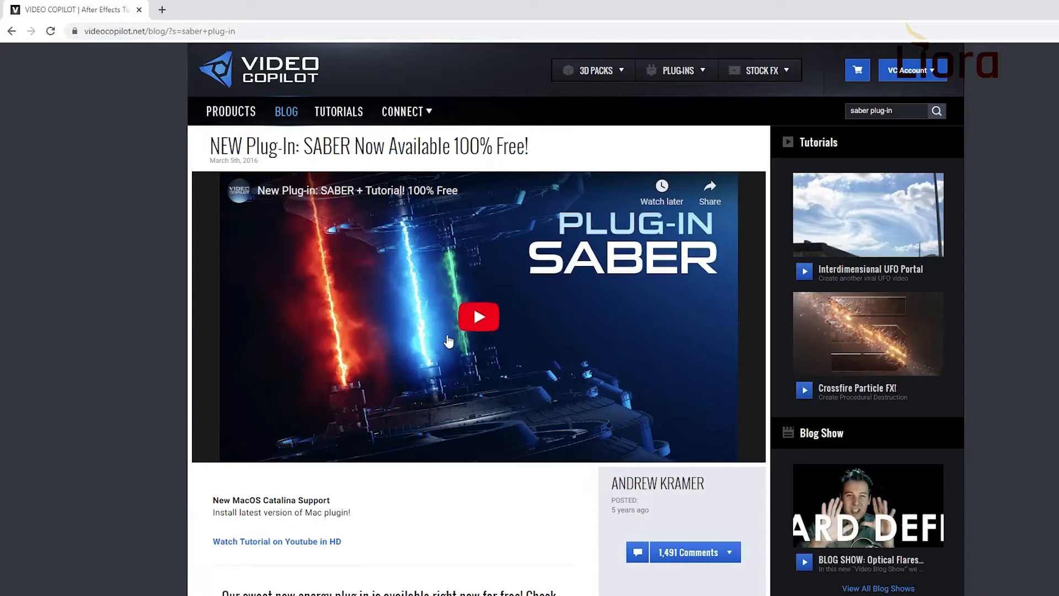
- Download the Windows version of the Saber plug-in for After Effects from its blog post
scroll(436, 375, down, 10)
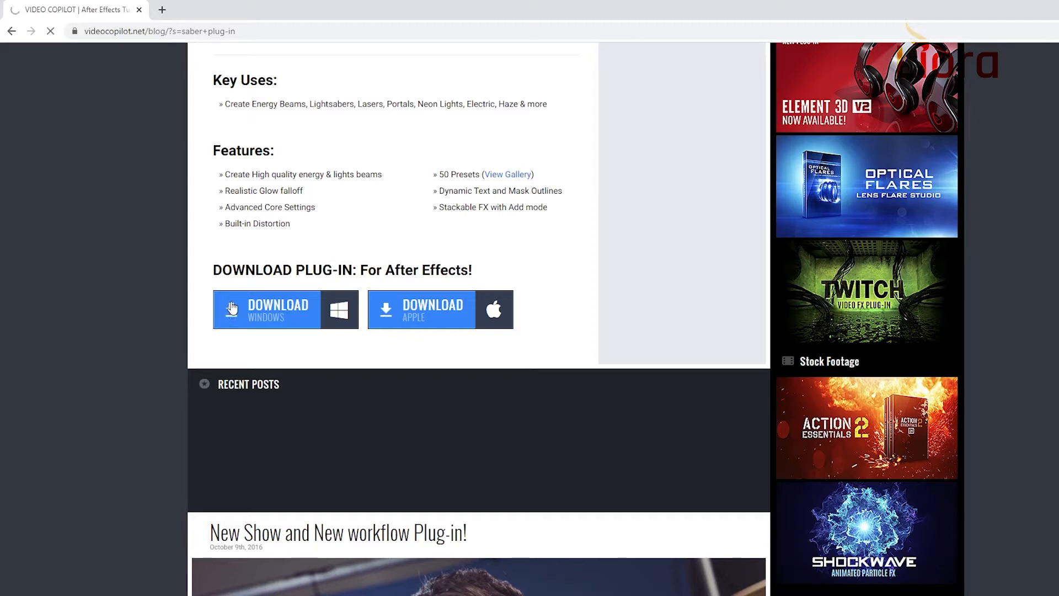
click(230, 312)
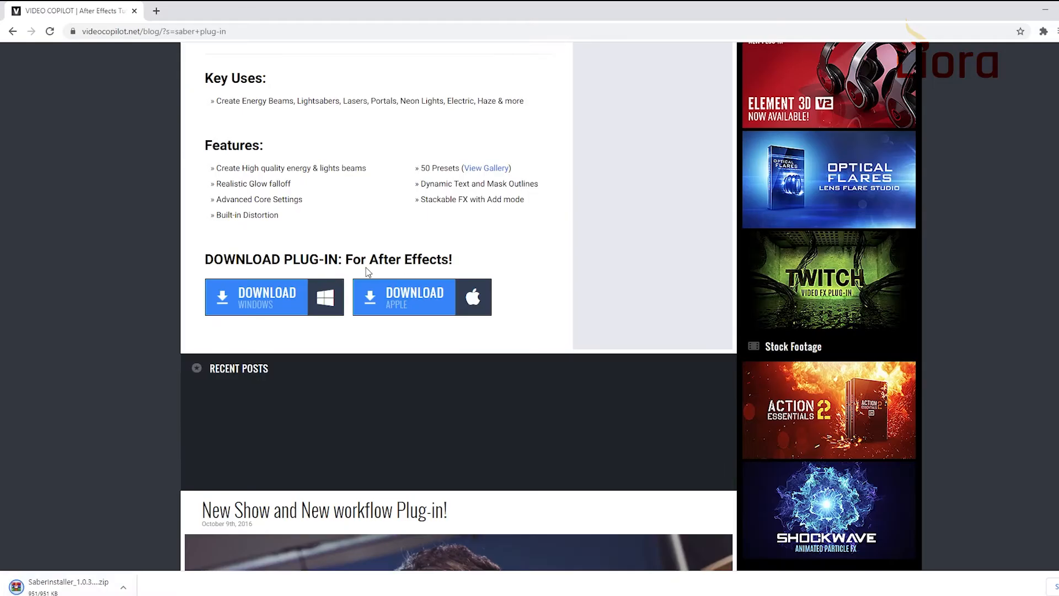
scroll(399, 286, up, 10)
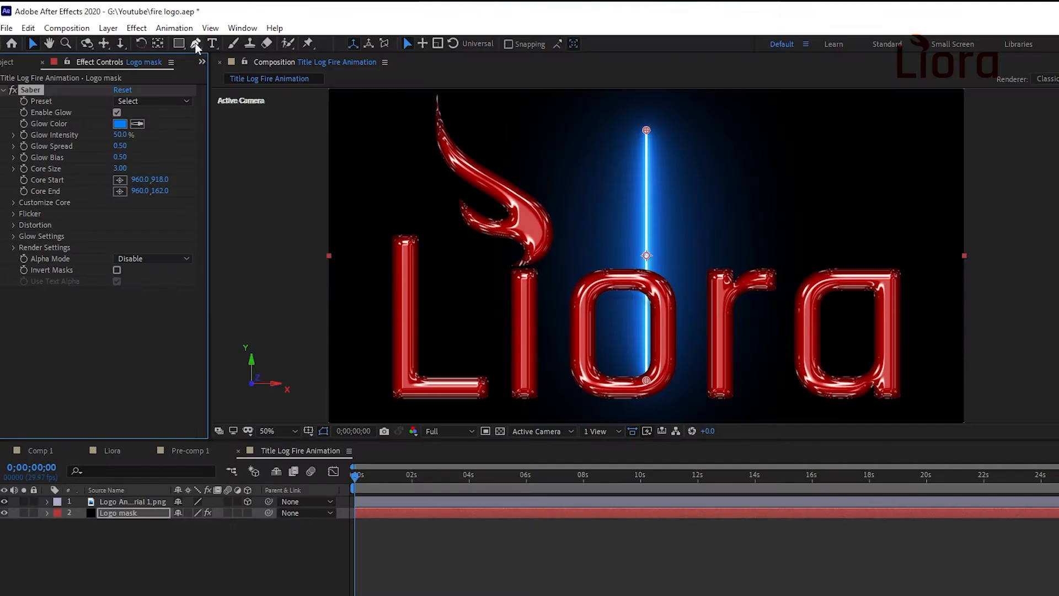
- In After Effects, draw an open Pen mask path on the Logo mask solid, following the flame's right edge from its upper tip to its base
click(195, 43)
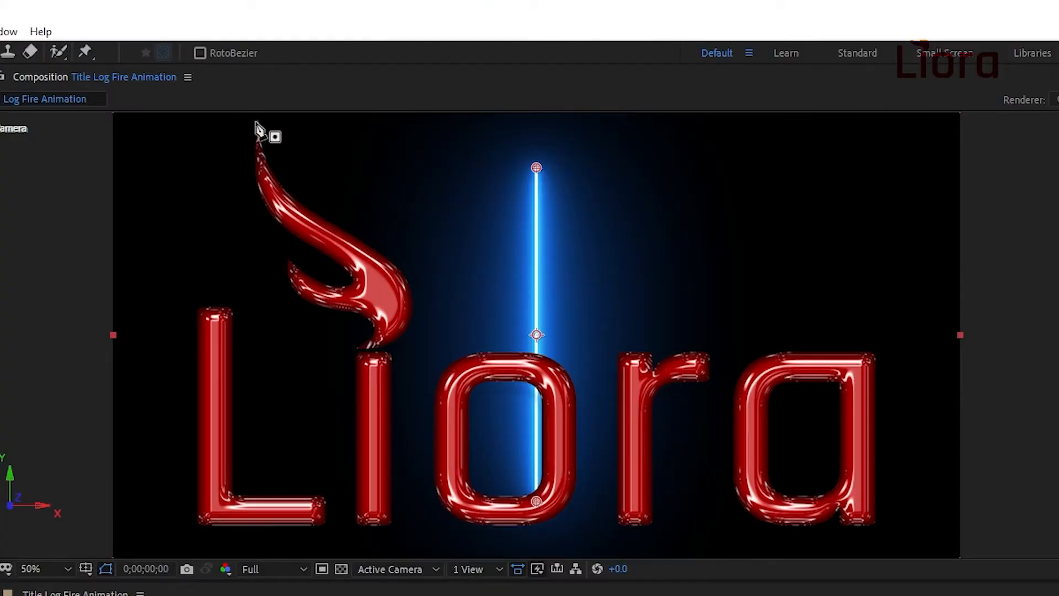
click(257, 122)
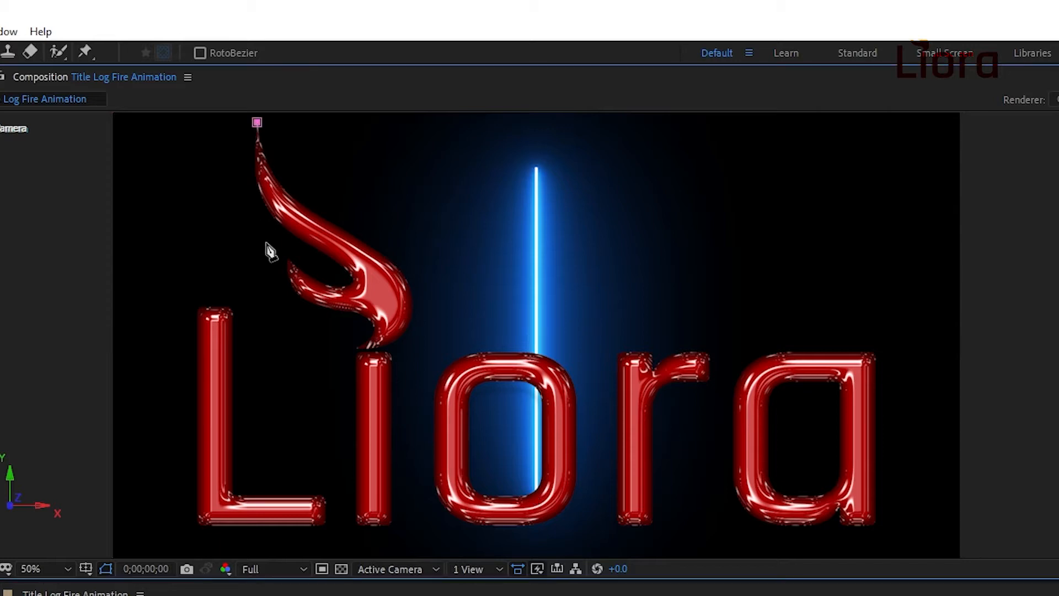
drag(320, 221, 395, 264)
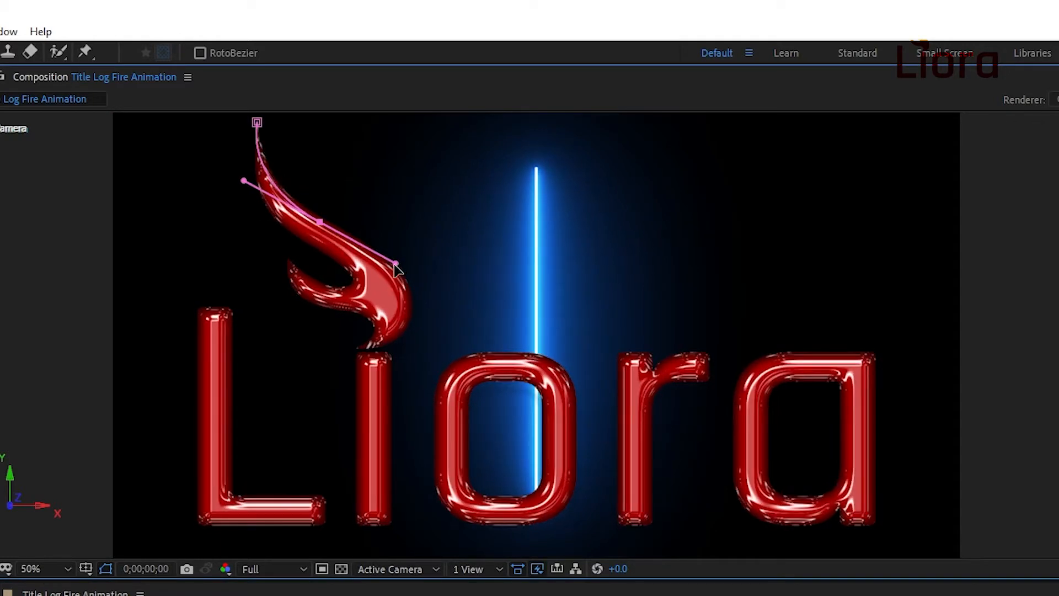
drag(405, 319, 387, 349)
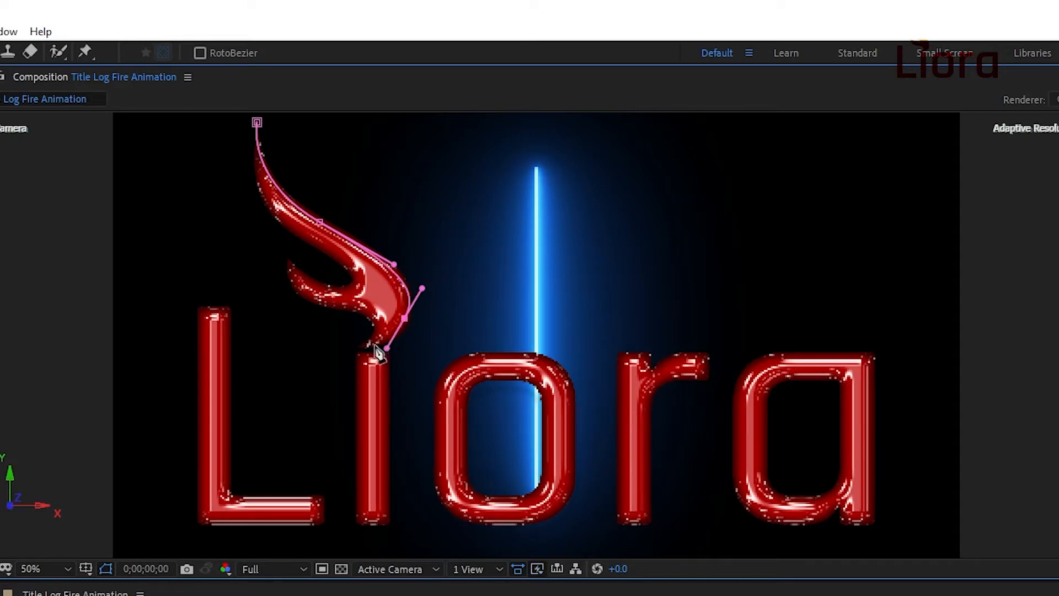
click(364, 346)
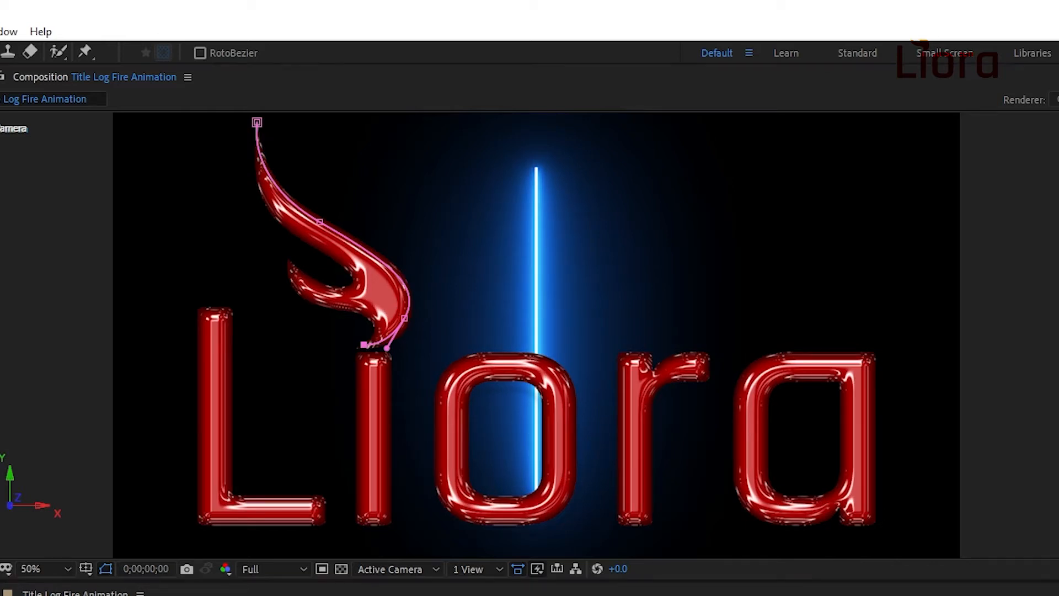
key(v)
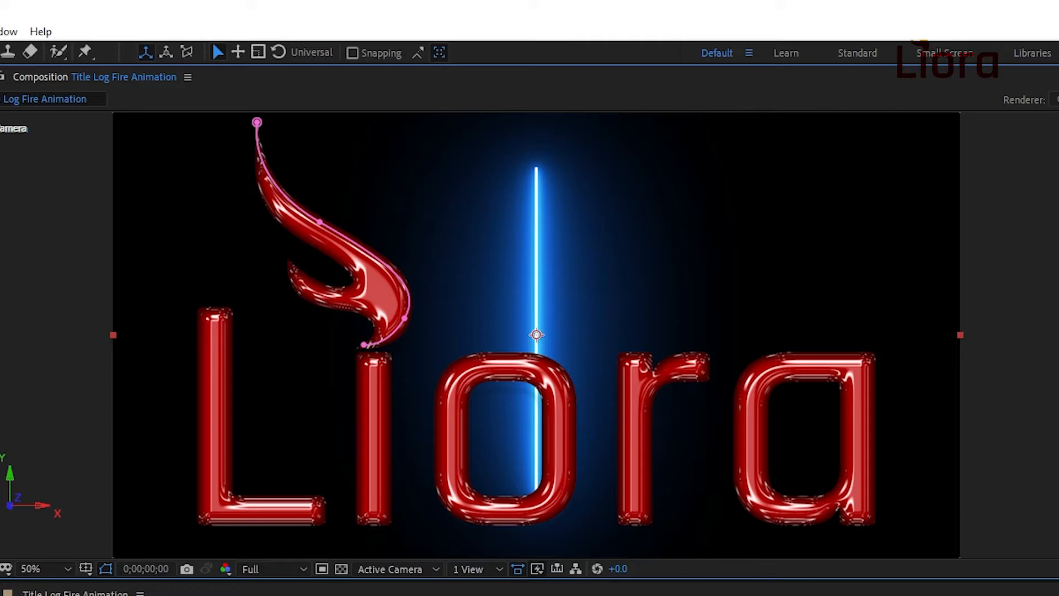
- Draw a second open Pen mask path on the Logo mask solid, following the flame's left edge between its base and upper tip
key(g)
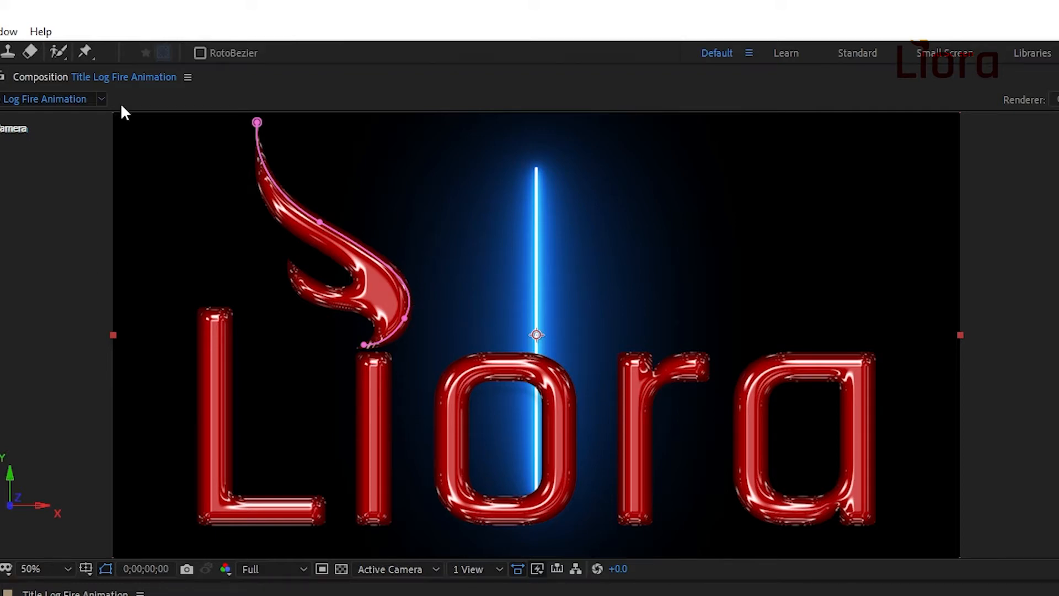
drag(363, 345, 375, 339)
click(373, 338)
mouse_move(334, 256)
mouse_down()
mouse_move(255, 216)
mouse_move(239, 220)
mouse_up()
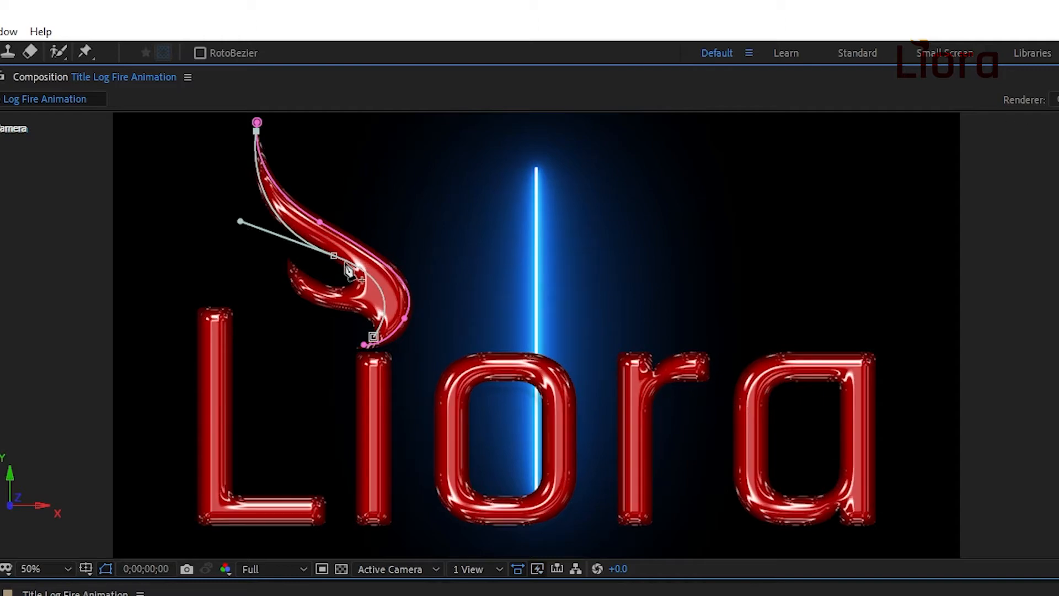
key(v)
key(g)
click(287, 263)
mouse_move(337, 290)
mouse_down()
mouse_move(359, 283)
mouse_move(298, 296)
mouse_move(349, 288)
mouse_move(373, 327)
mouse_up()
key(ctrl+z)
key(ctrl+z)
- Draw a third open mask path around the flame's small left tongue and bend its curves to match the logo outline
click(367, 317)
click(290, 260)
click(361, 276)
key(v)
drag(316, 303, 282, 301)
drag(361, 276, 356, 276)
drag(333, 290, 359, 293)
click(329, 307)
drag(281, 309, 287, 304)
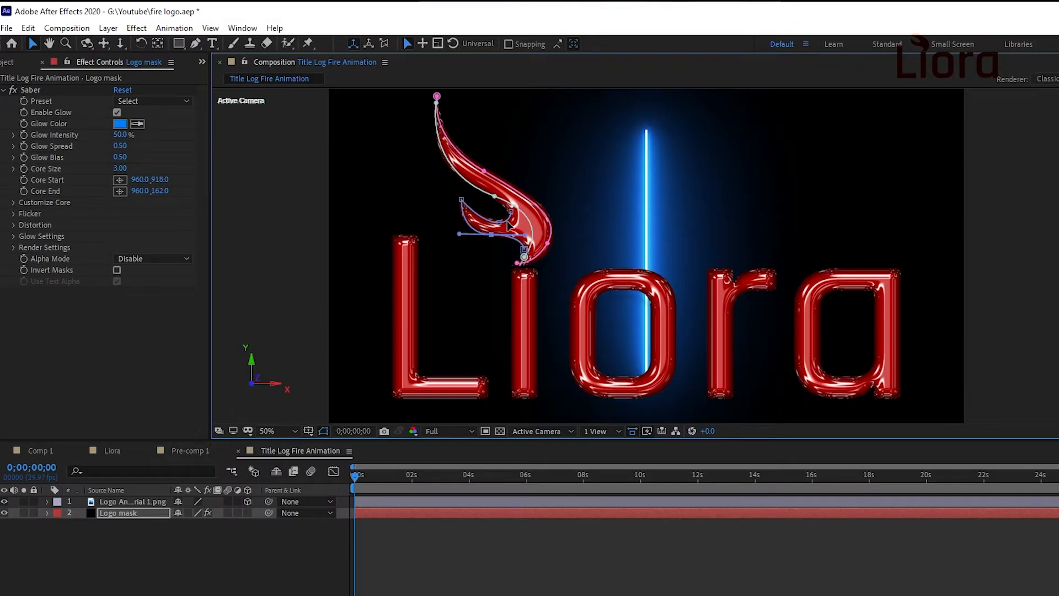
click(153, 102)
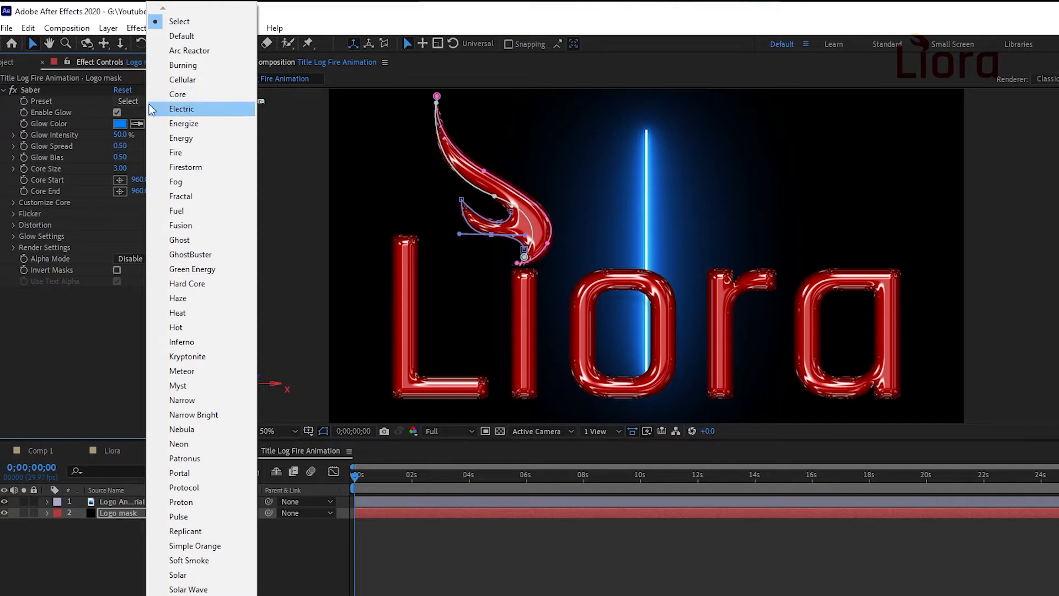
click(305, 132)
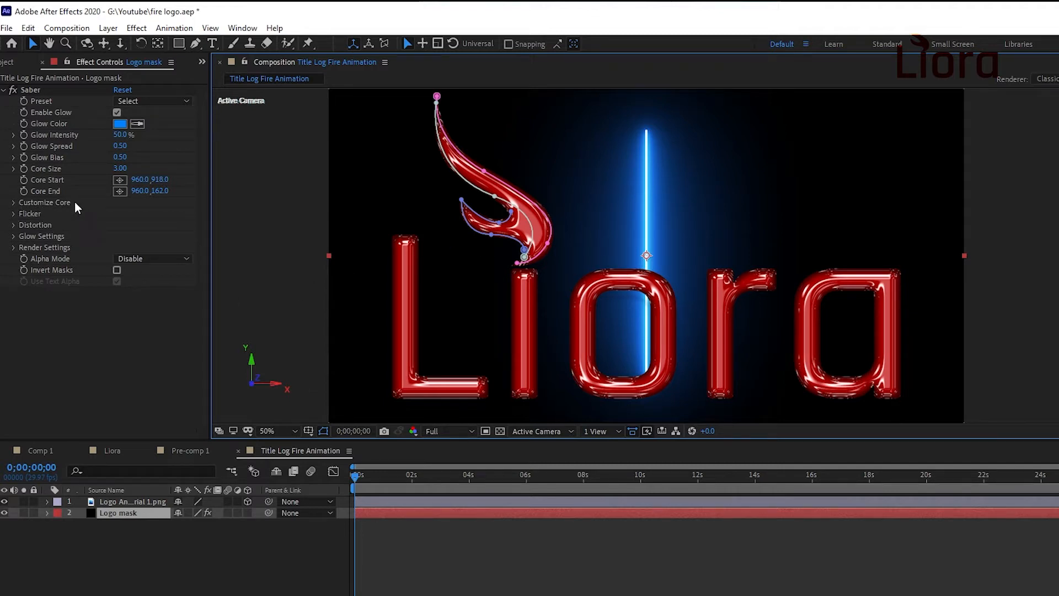
- Set Saber's Core Type to Layer Masks and apply the Fire preset
click(13, 202)
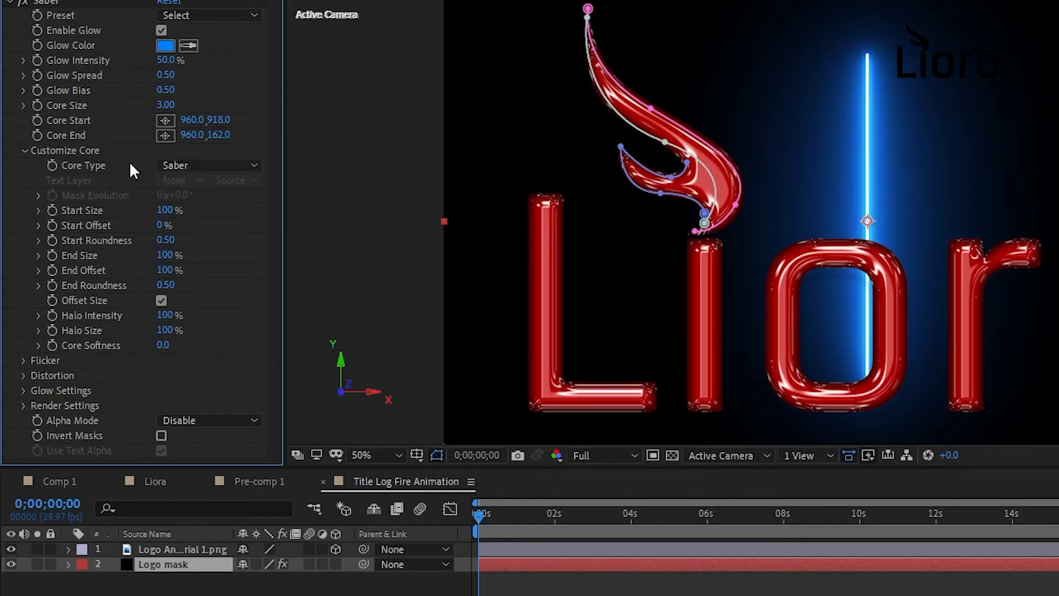
click(203, 165)
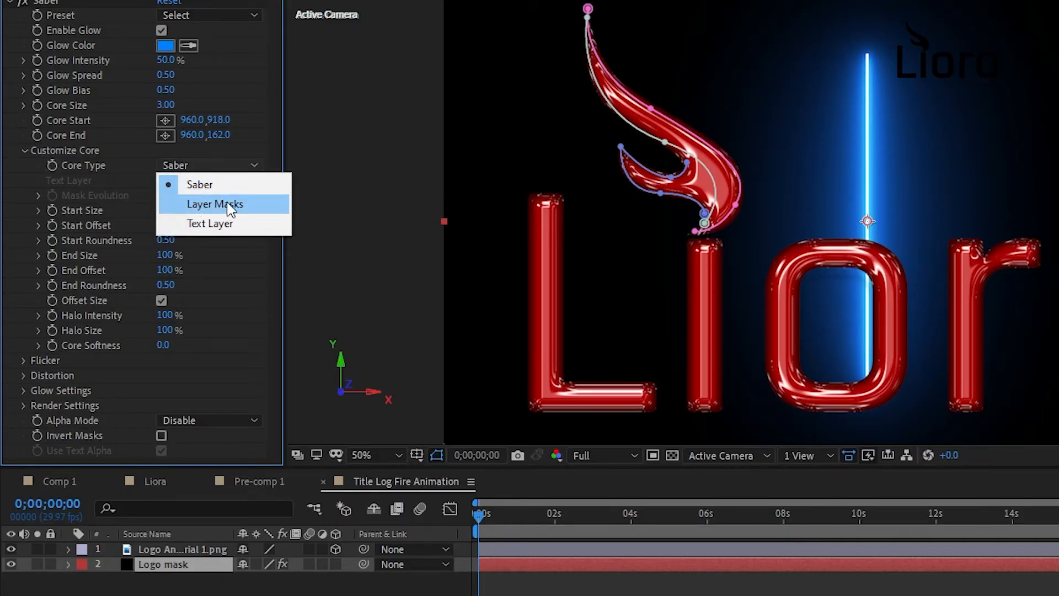
click(213, 204)
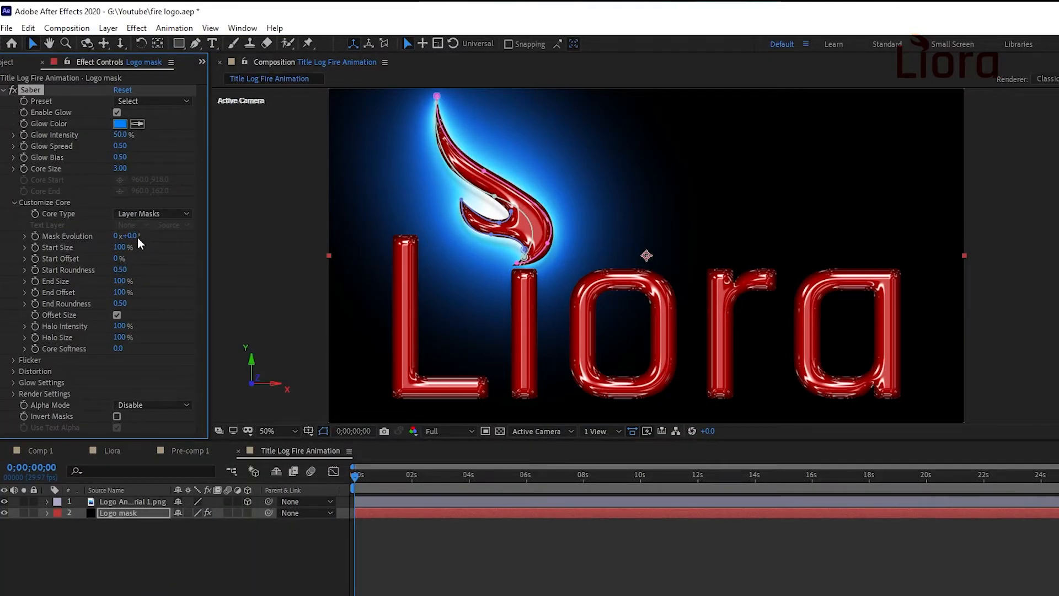
click(141, 101)
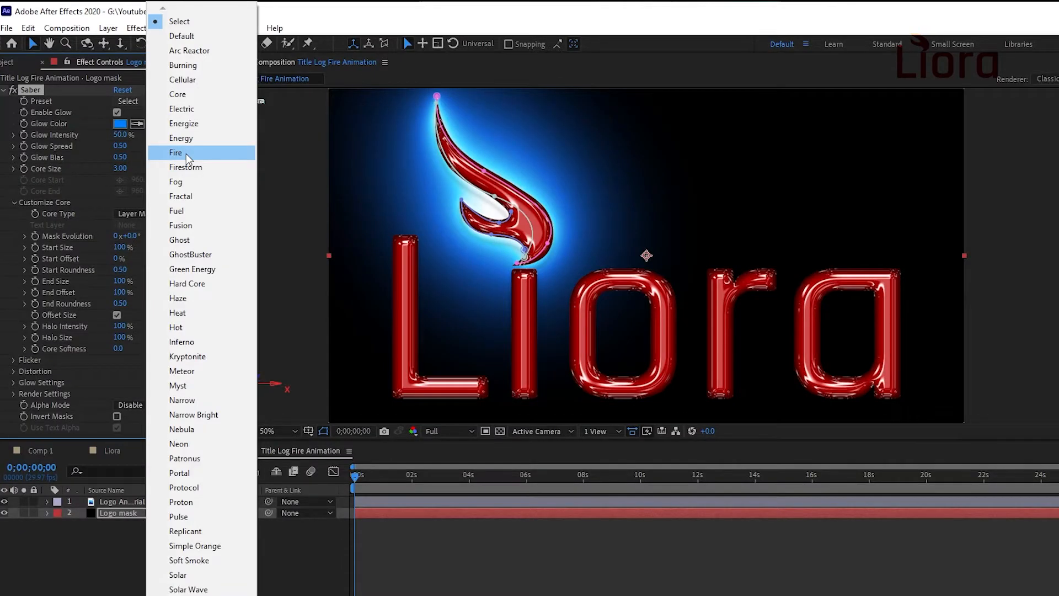
click(187, 153)
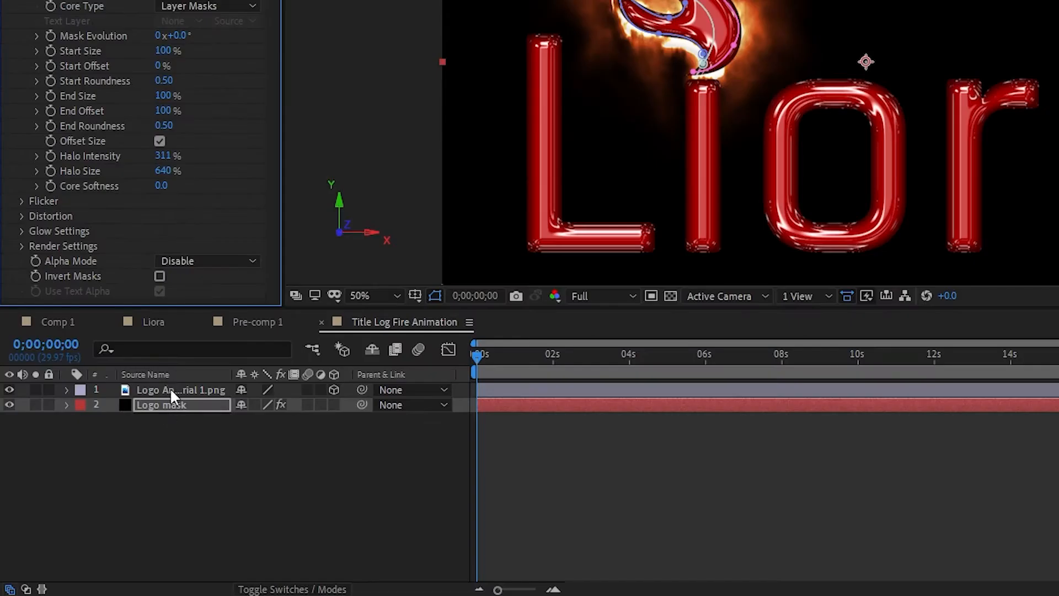
- Make the Logo mask solid a 3D layer and set the logo image layer's blending mode to Linear Dodge
click(335, 405)
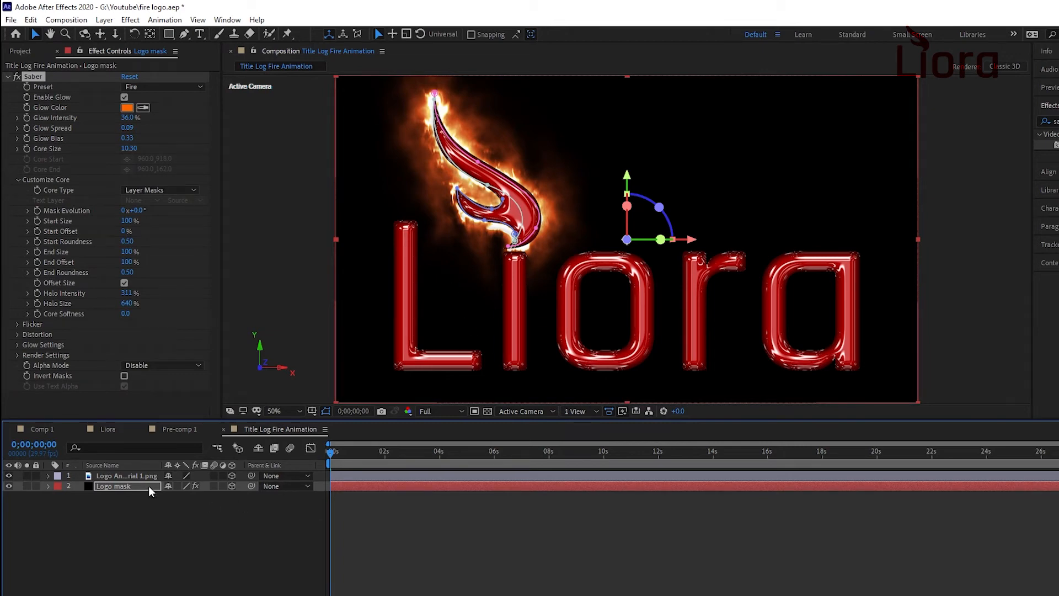
key(F4)
click(109, 474)
click(274, 357)
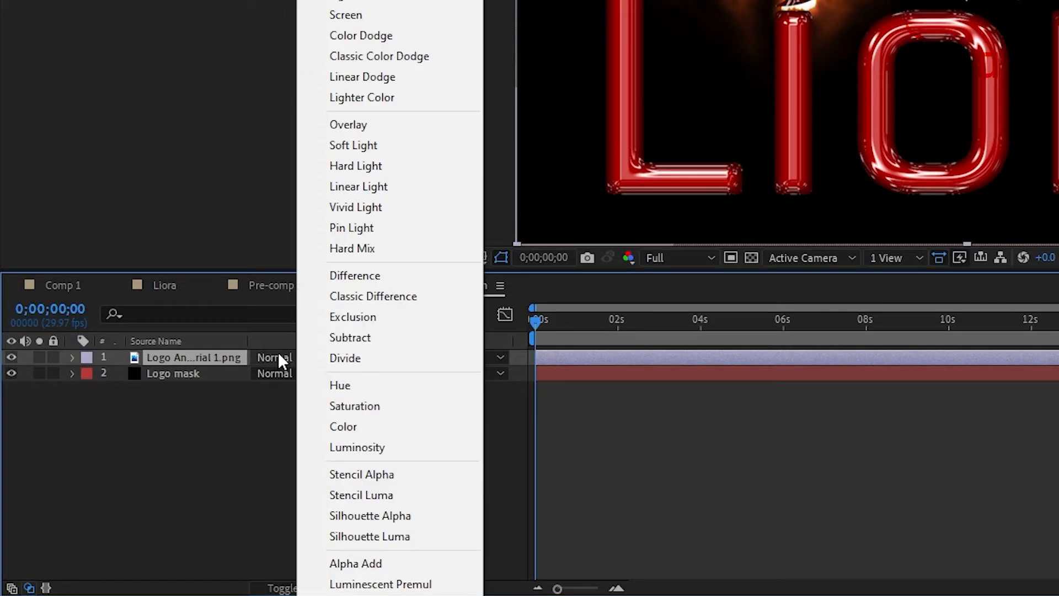
click(368, 77)
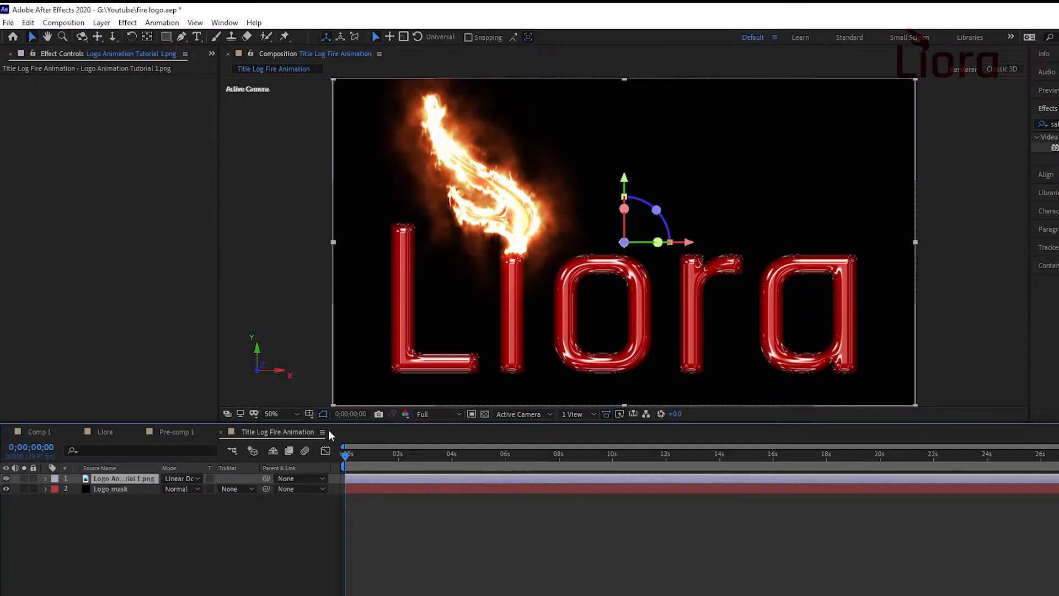
- Tighten the fire on the Logo mask solid with Saber Glow Spread 0.03, Glow Bias 0.13 and Core Size 9.4
drag(535, 323, 627, 343)
drag(405, 469, 344, 470)
click(115, 489)
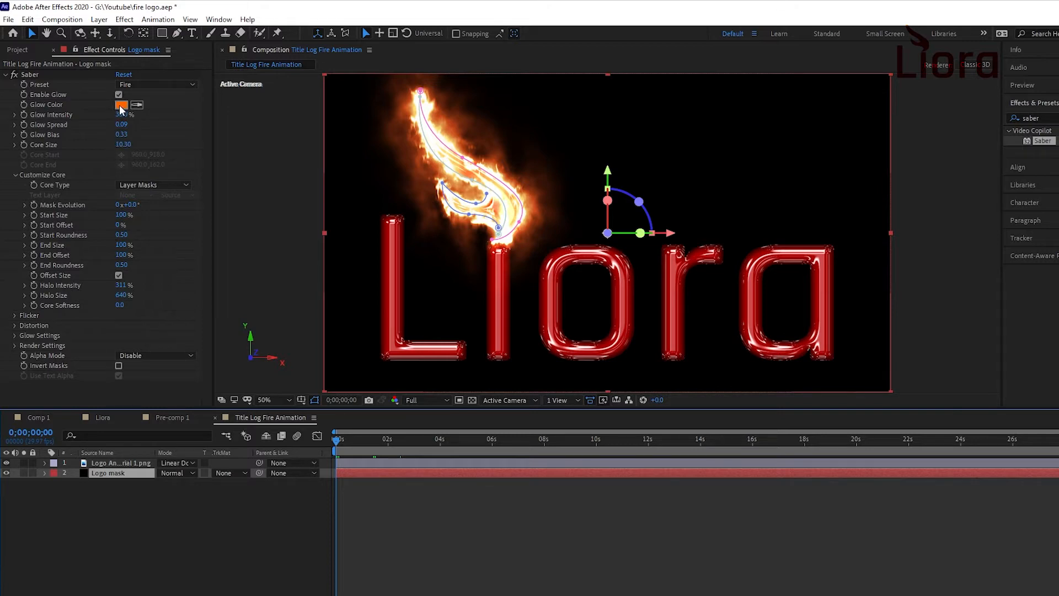
click(122, 124)
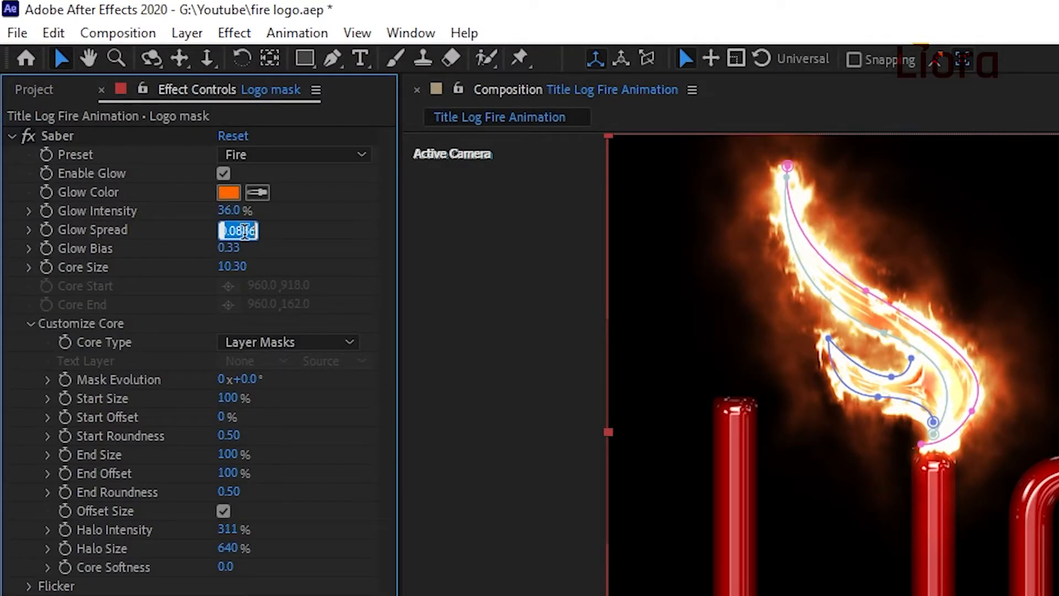
text(.03)
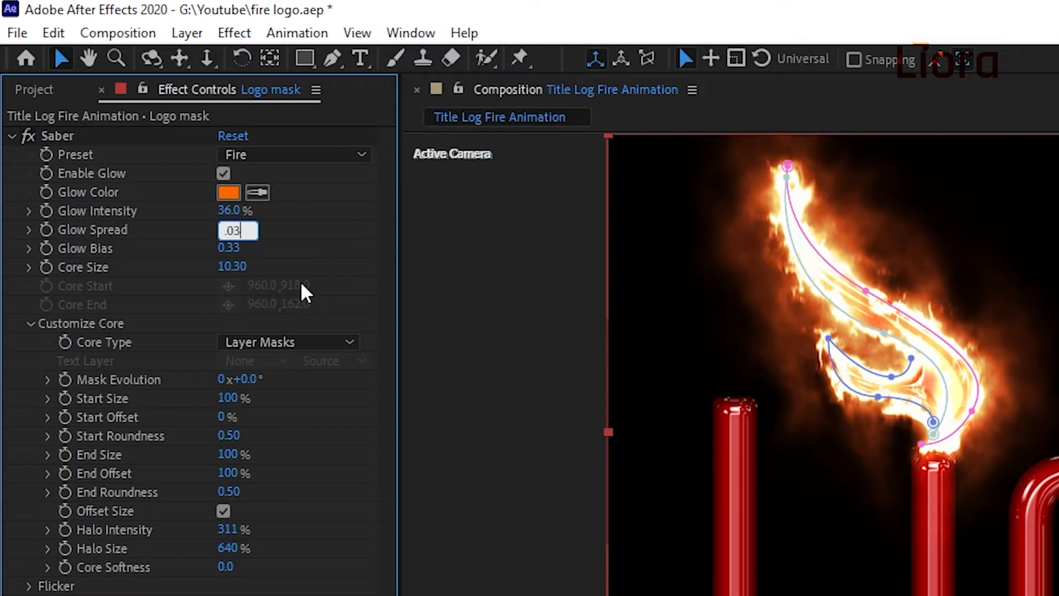
click(216, 247)
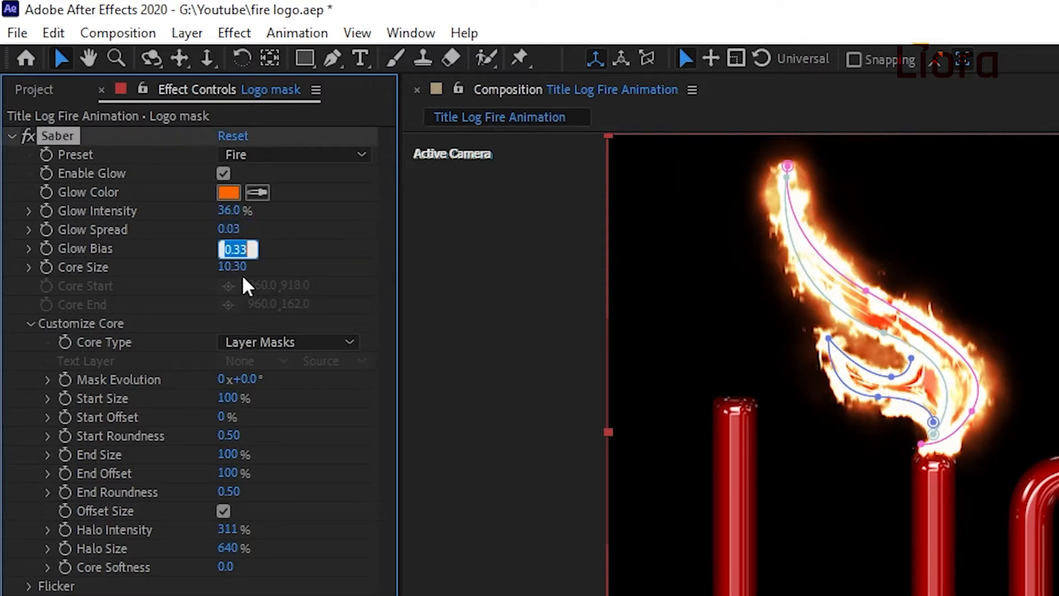
text(.13)
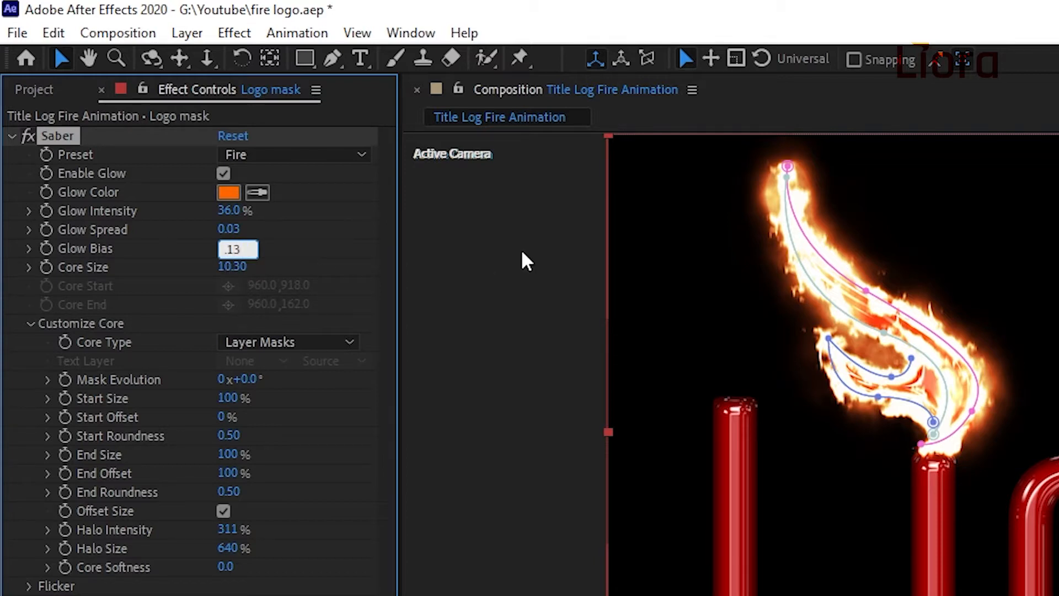
click(331, 241)
click(232, 267)
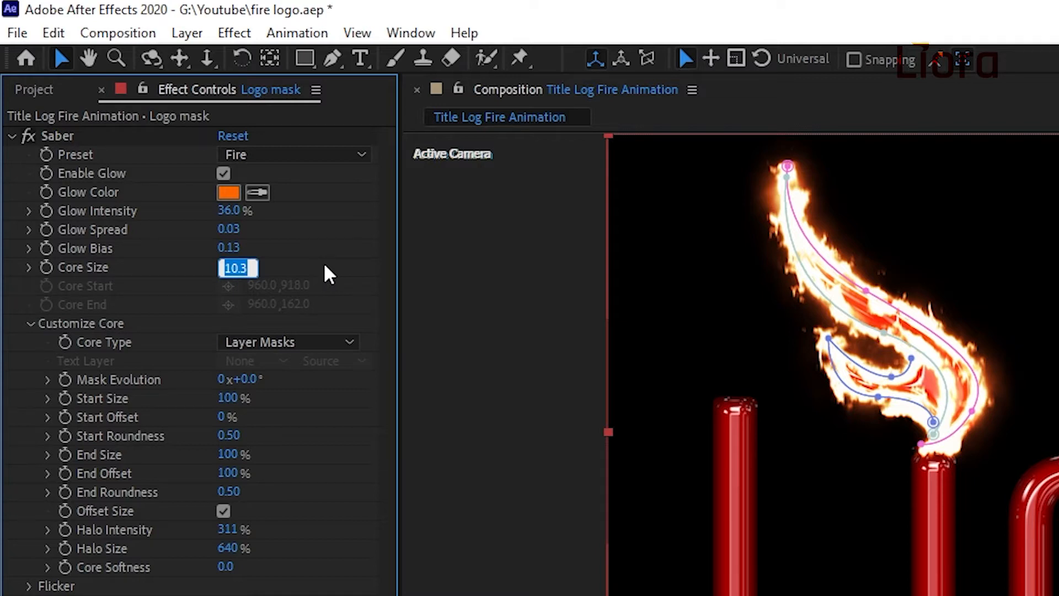
text(9.4)
key(Return)
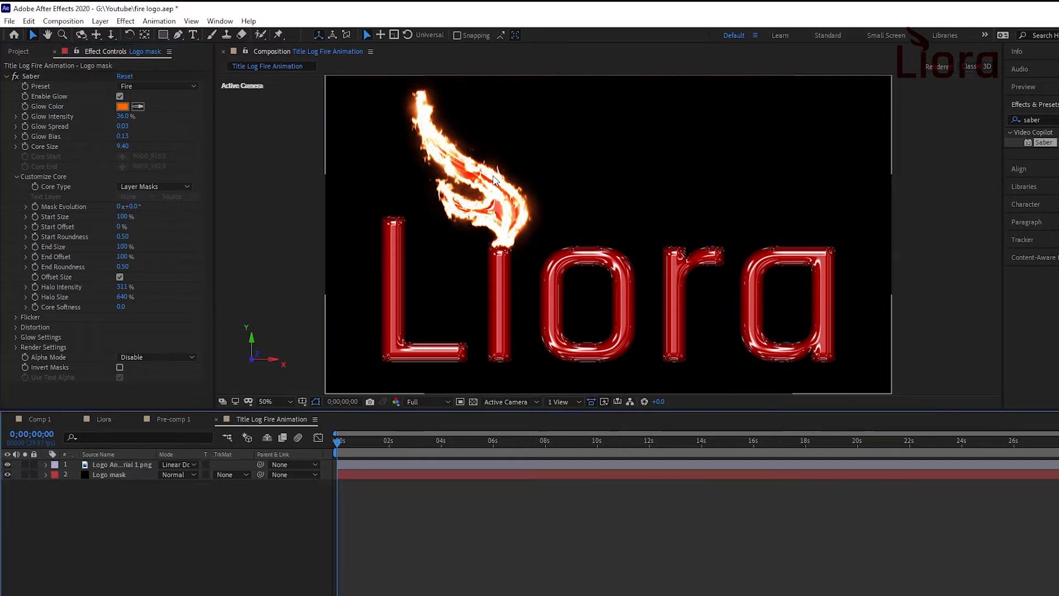
- Scrub through the timeline and play the composition from the start to check how the fire covers the flame shape
click(497, 188)
drag(339, 441, 370, 448)
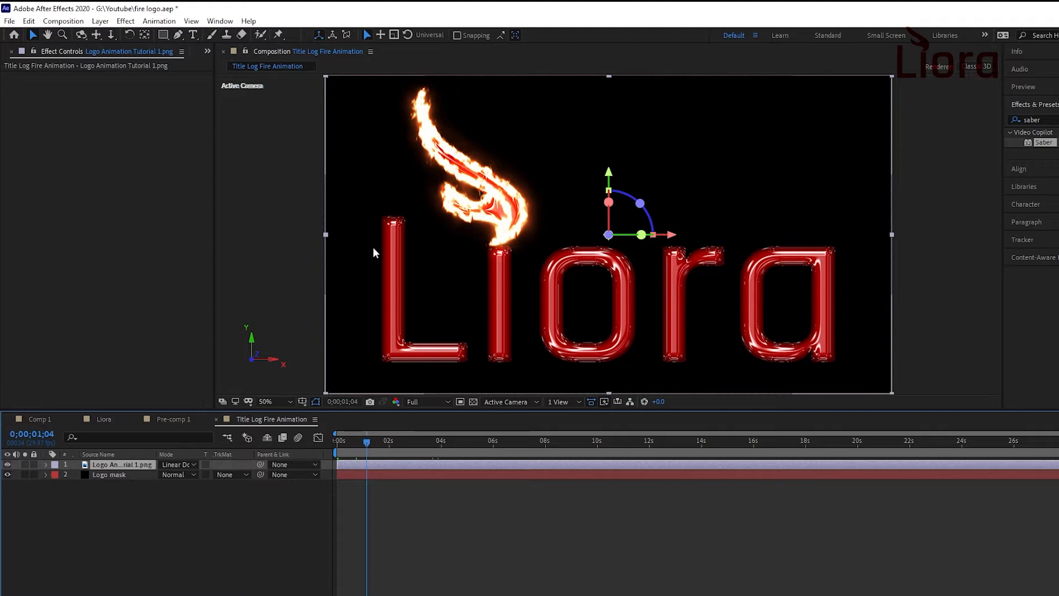
drag(345, 450, 309, 449)
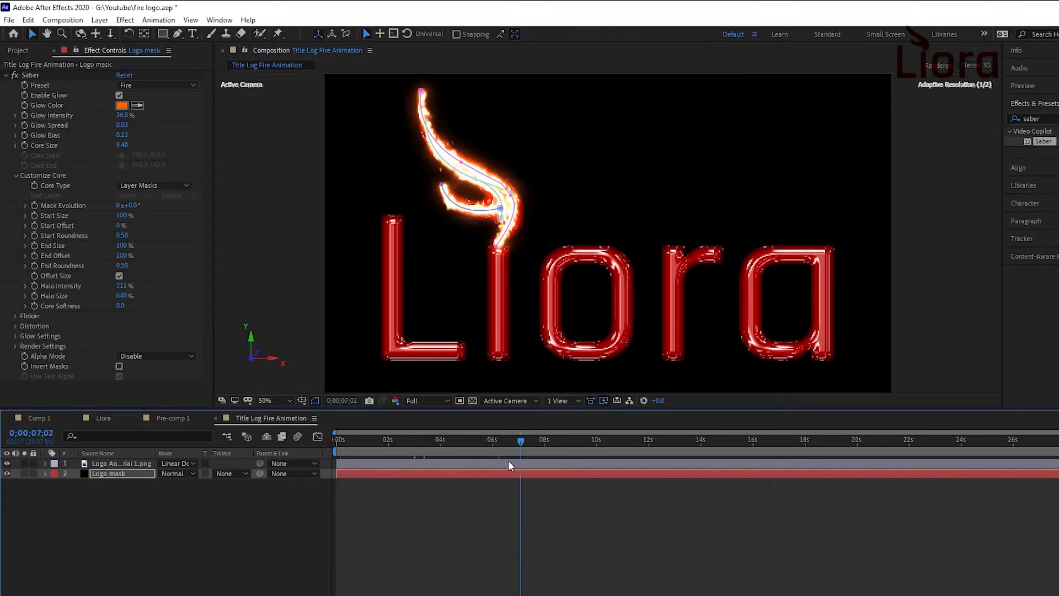
key(space)
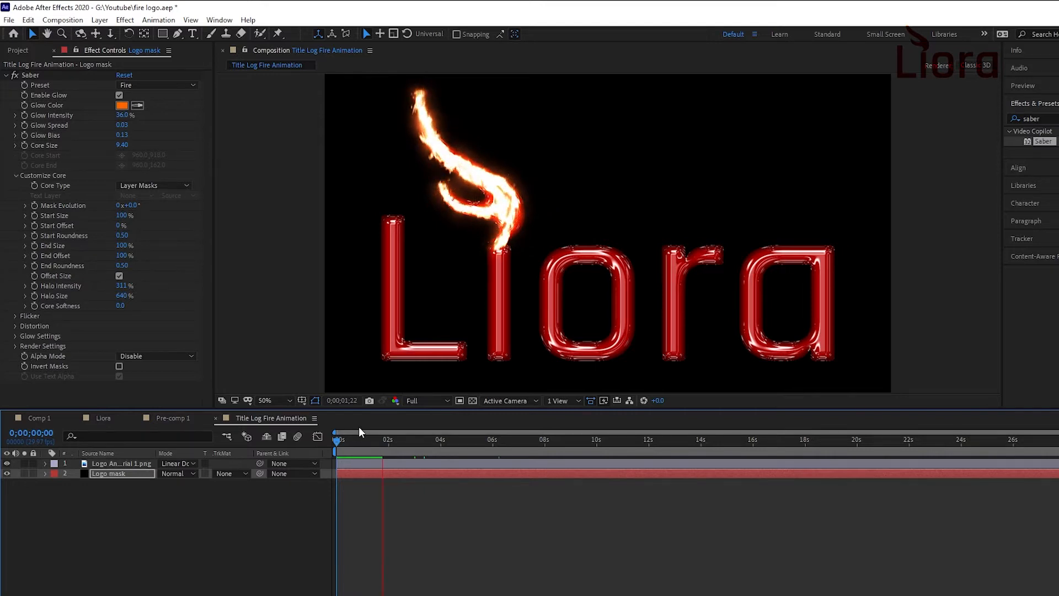
key(space)
key(space)
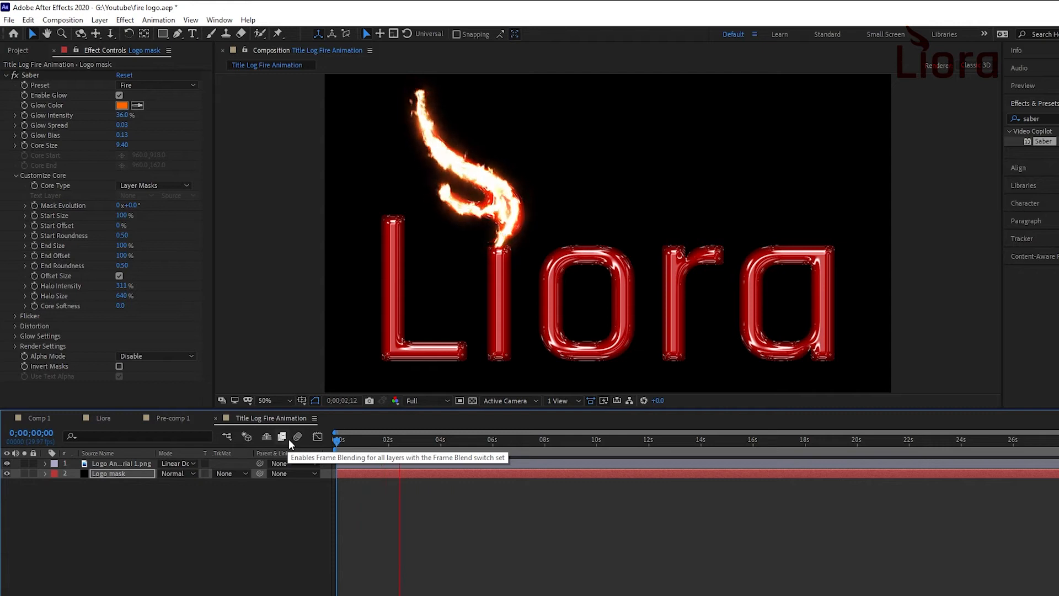
key(space)
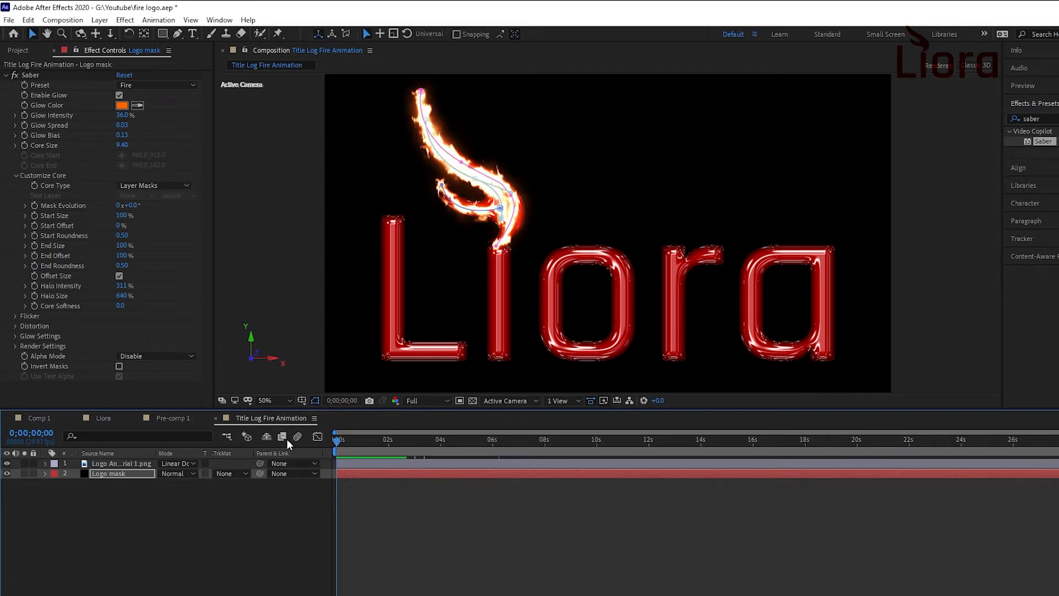
- At 0;00;00;14, move the mask point on the flame's right bend inward and preview the animation from the start
mouse_move(339, 439)
mouse_down()
mouse_move(359, 438)
mouse_move(350, 439)
mouse_up()
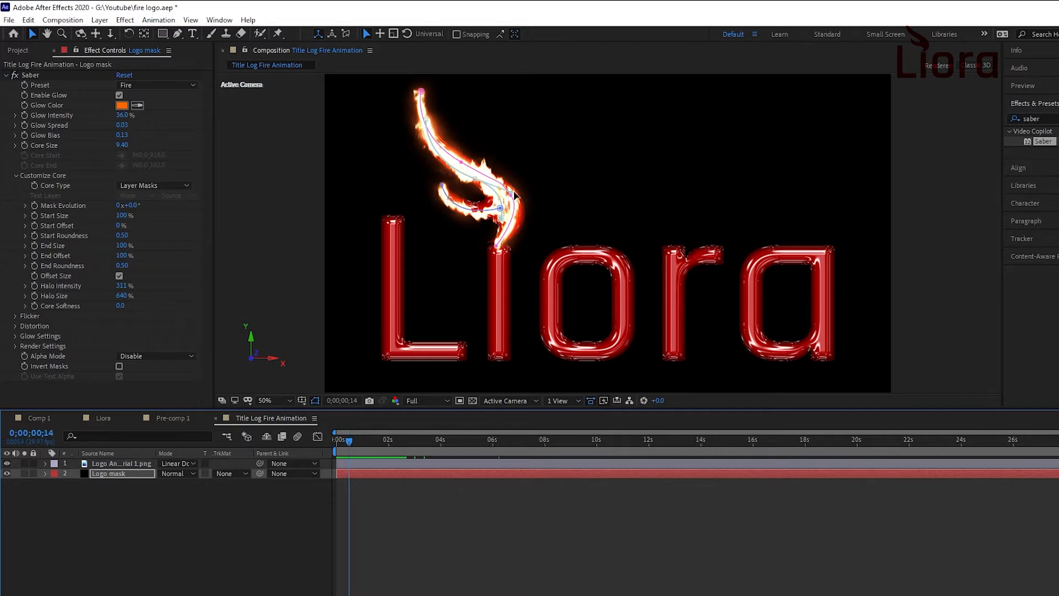
drag(512, 195, 493, 189)
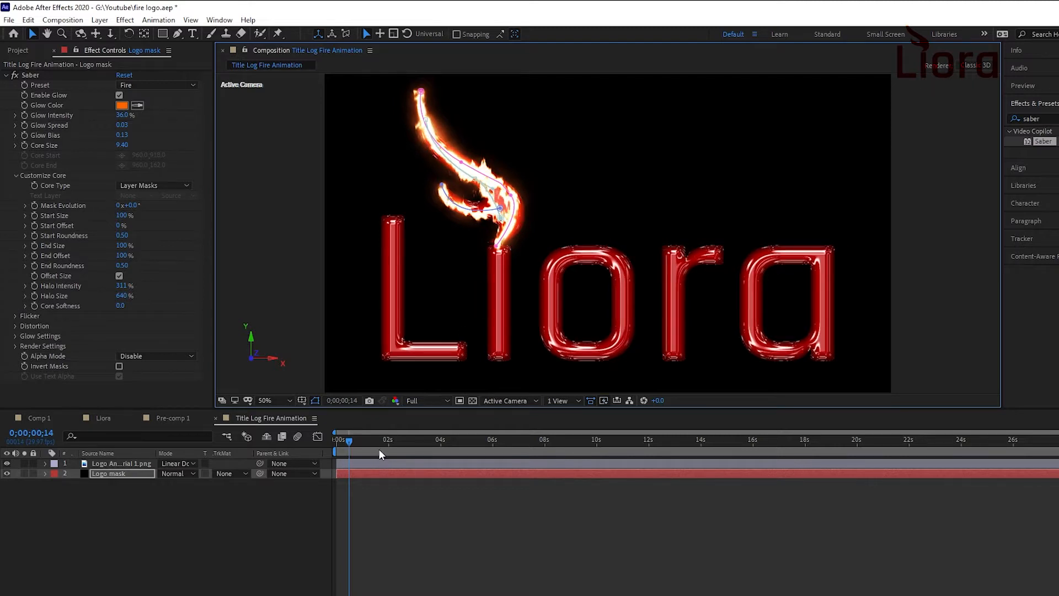
drag(349, 440, 304, 436)
key(space)
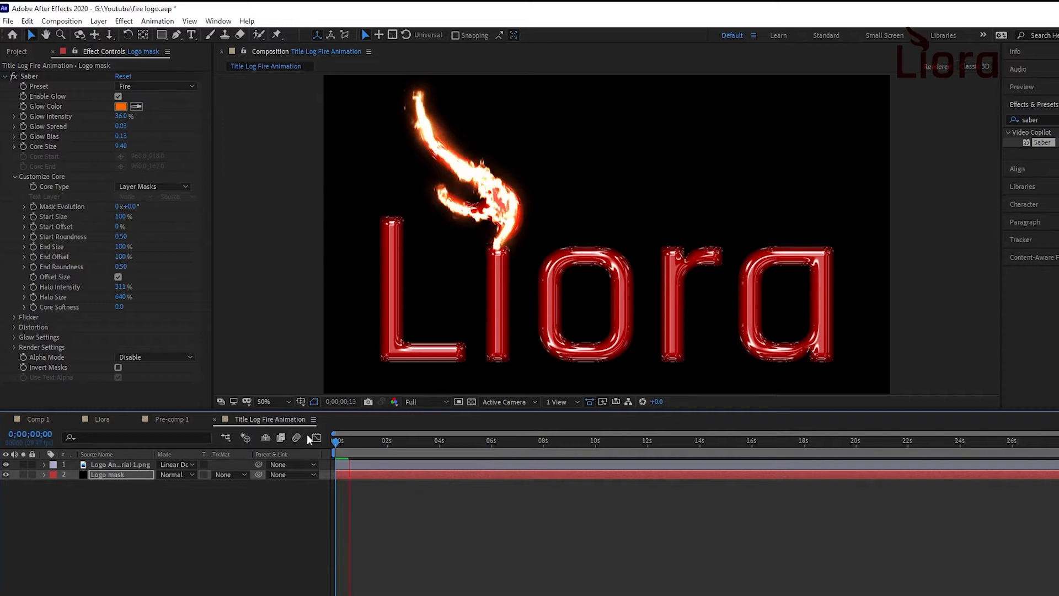
key(space)
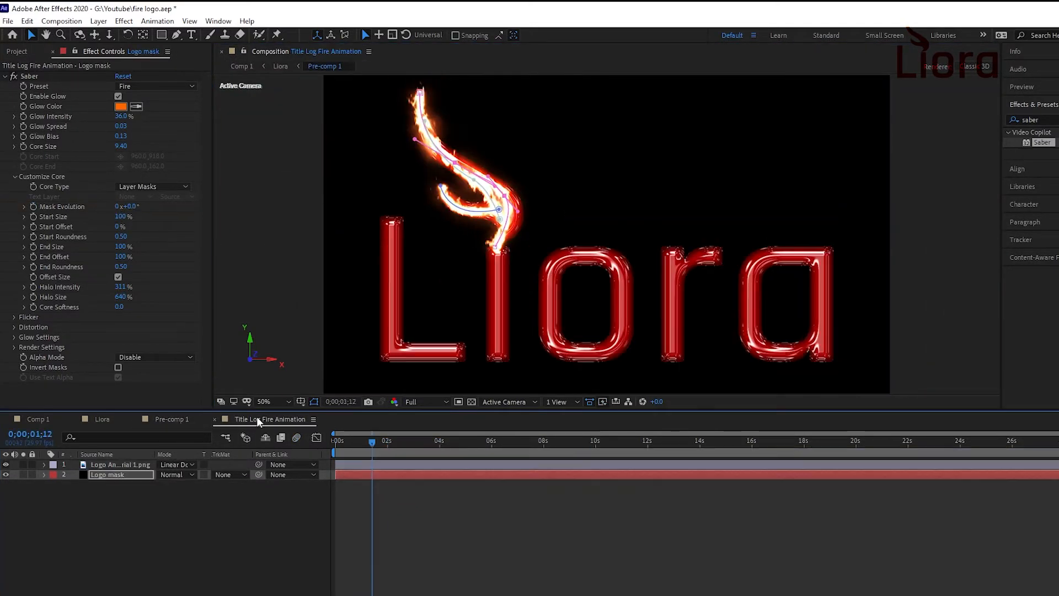
- Reshape the flame's mask curves by adjusting the middle point and deleting the selection at the right bend, and preview from the start
drag(414, 139, 470, 127)
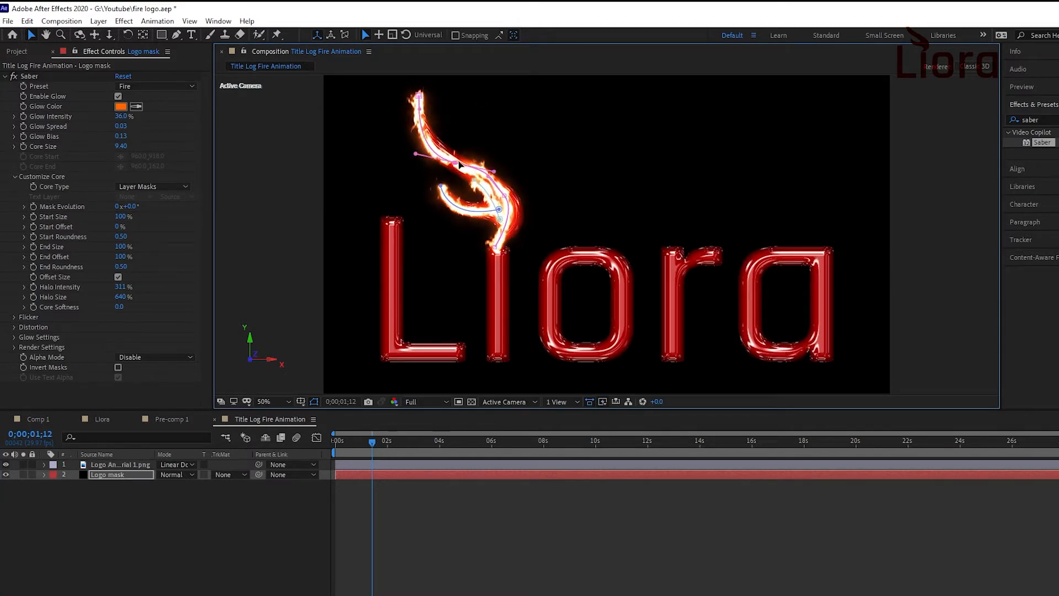
drag(504, 196, 539, 231)
key(Delete)
drag(475, 181, 450, 170)
click(539, 268)
drag(373, 444, 317, 429)
key(space)
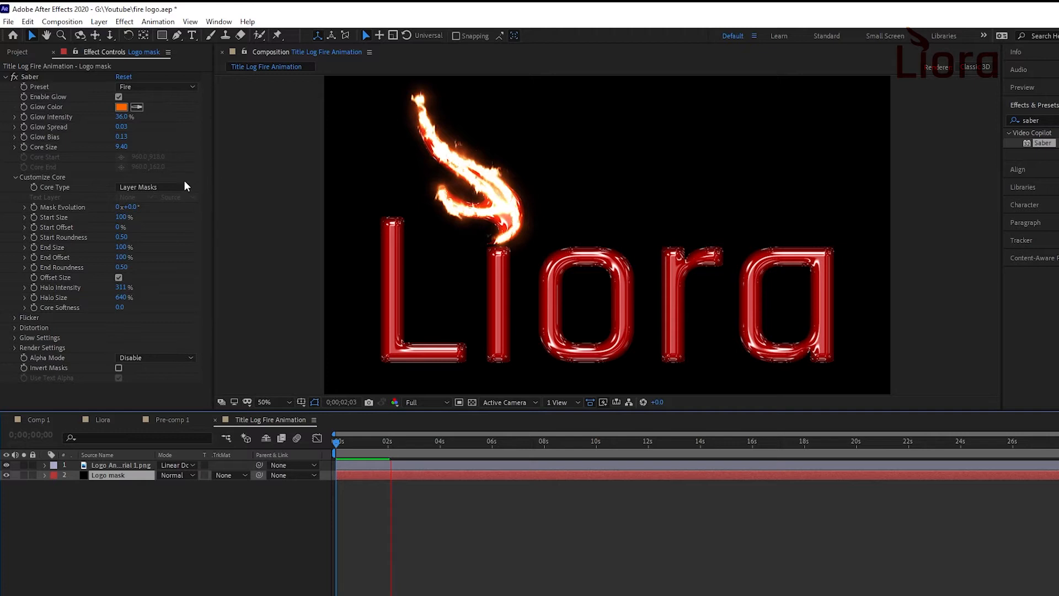
- Set Saber's Core Size to 12 and preview the animation from the start
click(121, 147)
text(12)
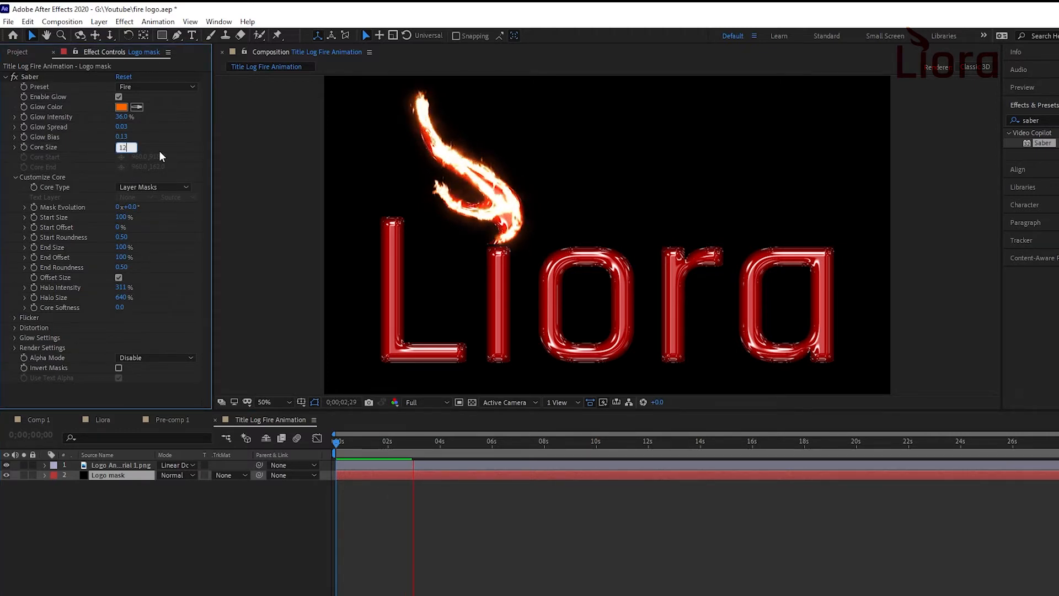
key(Return)
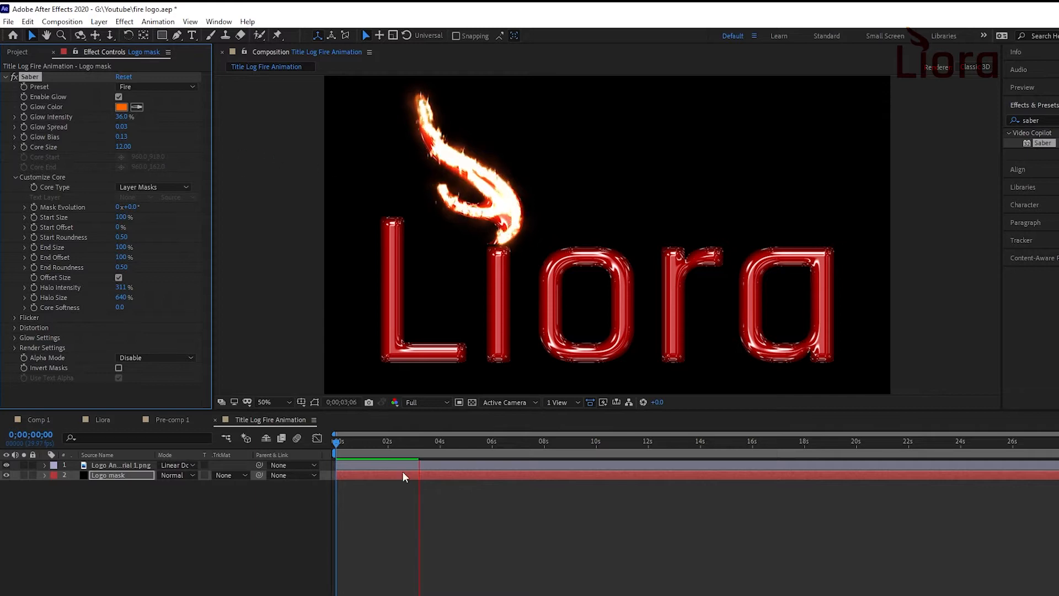
key(space)
click(248, 426)
key(space)
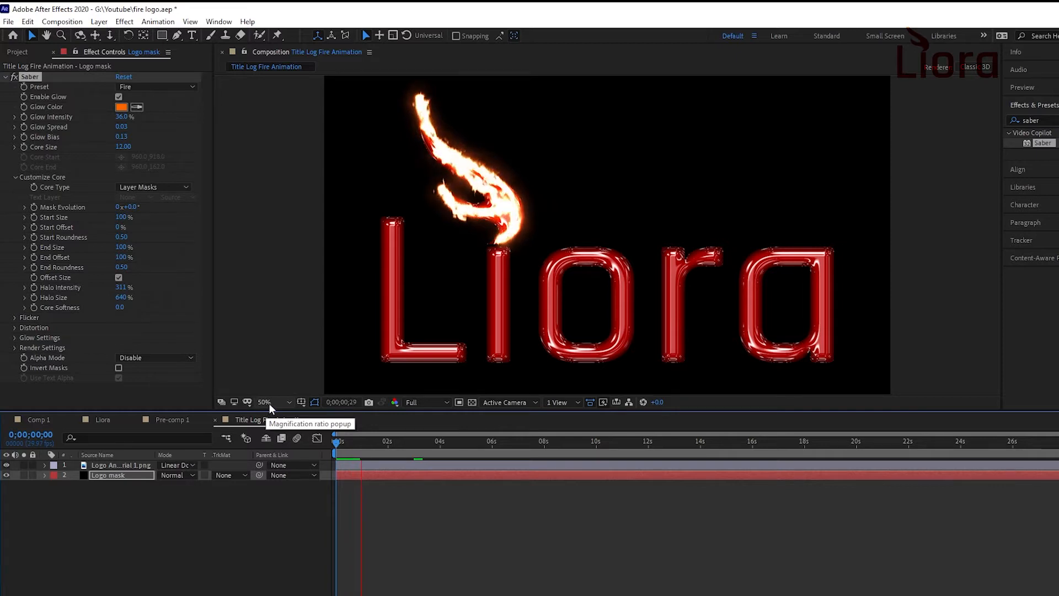
key(space)
- Set Saber's Core Size to 8 and preview the animation from the start
click(124, 147)
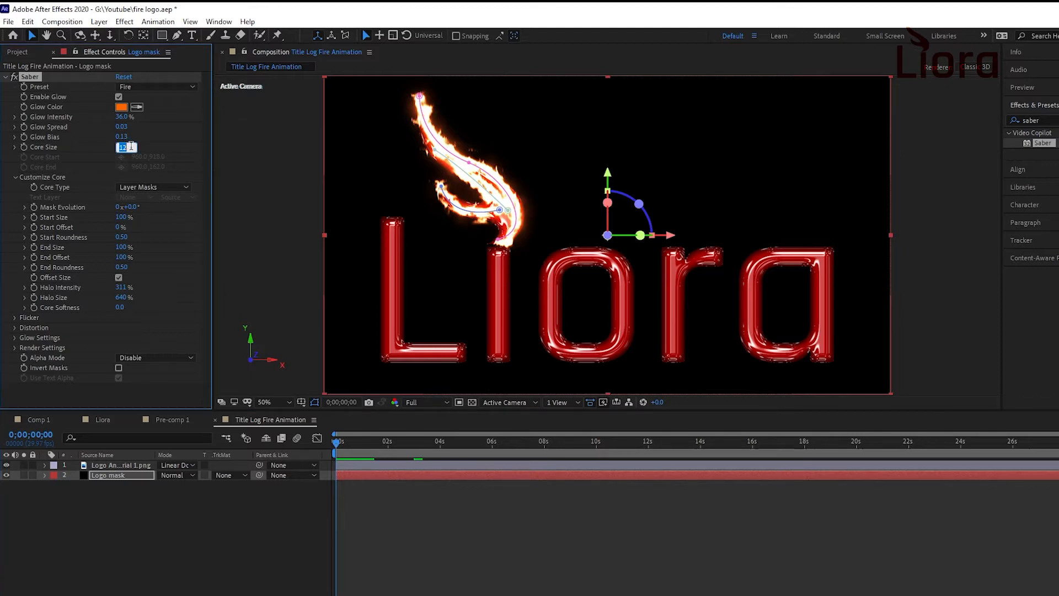
text(8)
key(Return)
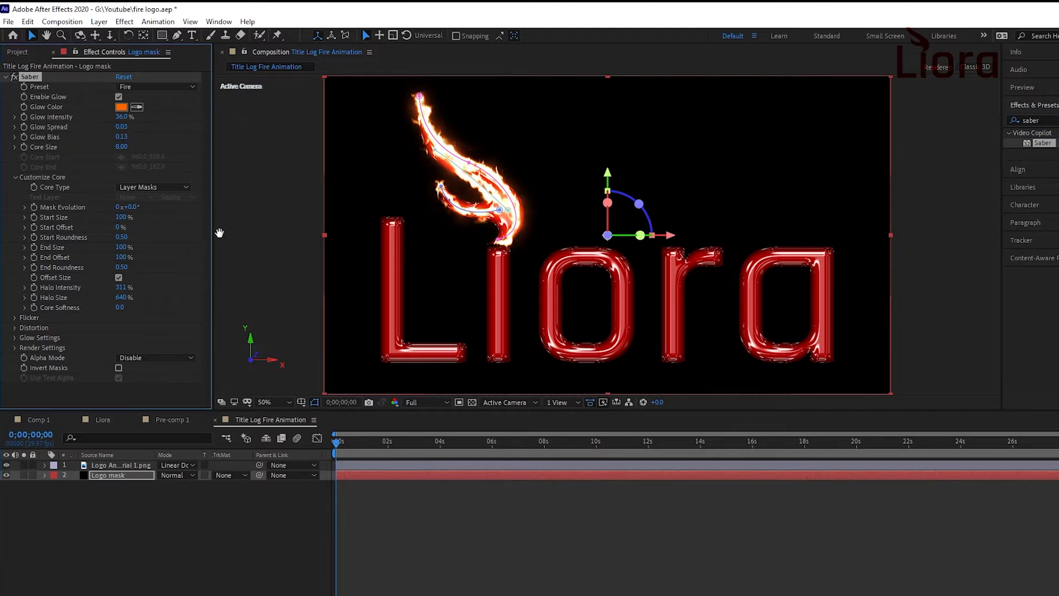
key(space)
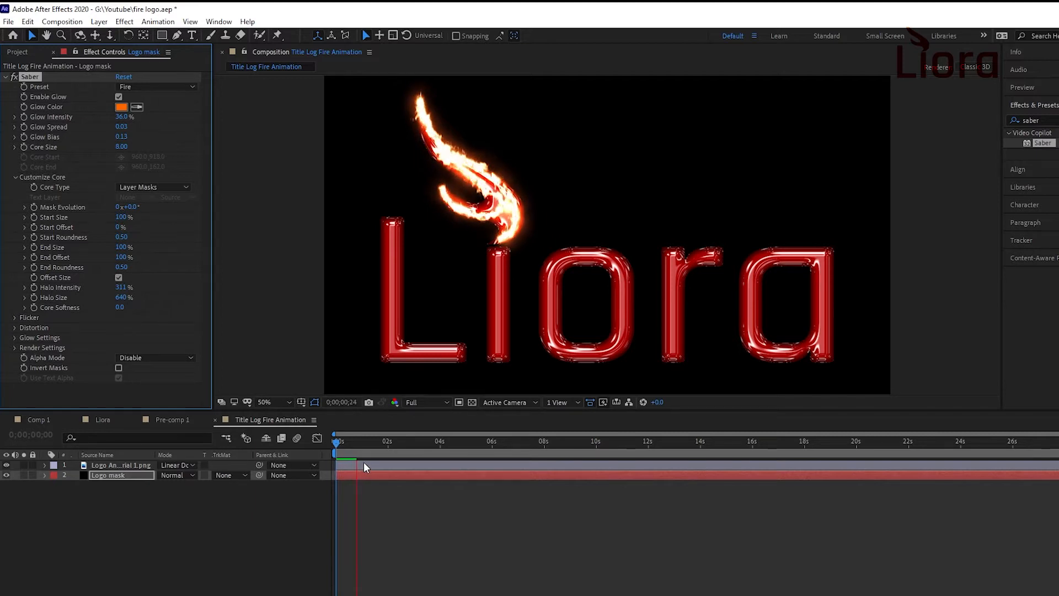
- At the 10-second mark, set Saber's Mask Evolution to 85° and turn on keyframing for it
click(596, 442)
click(132, 205)
text(85)
key(Return)
click(35, 205)
- At the start of the timeline, set Mask Evolution to 4° and preview the animation
drag(598, 441, 336, 441)
click(132, 205)
text(4)
key(Return)
key(space)
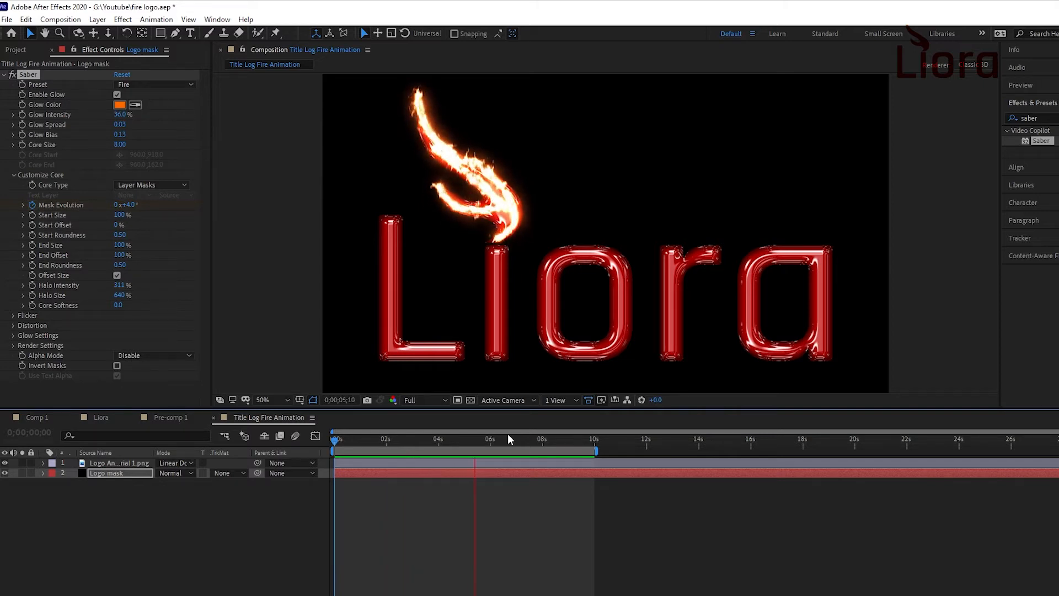
key(space)
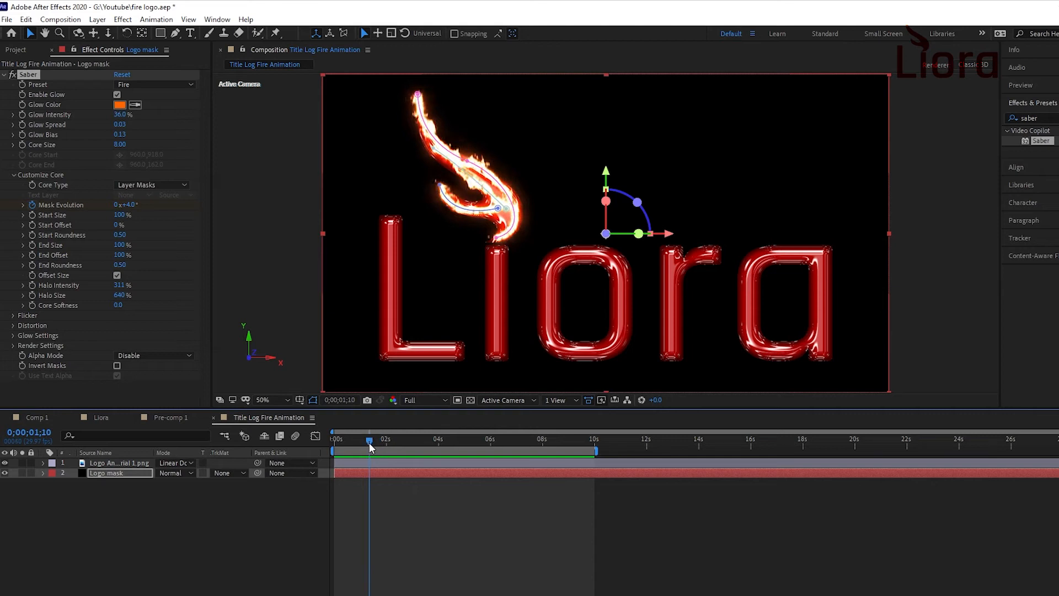
- At 0;00;00;00, draw a short vertical two-point mask with the Pen tool just left of the top of the letter i
key(g)
drag(340, 440, 300, 450)
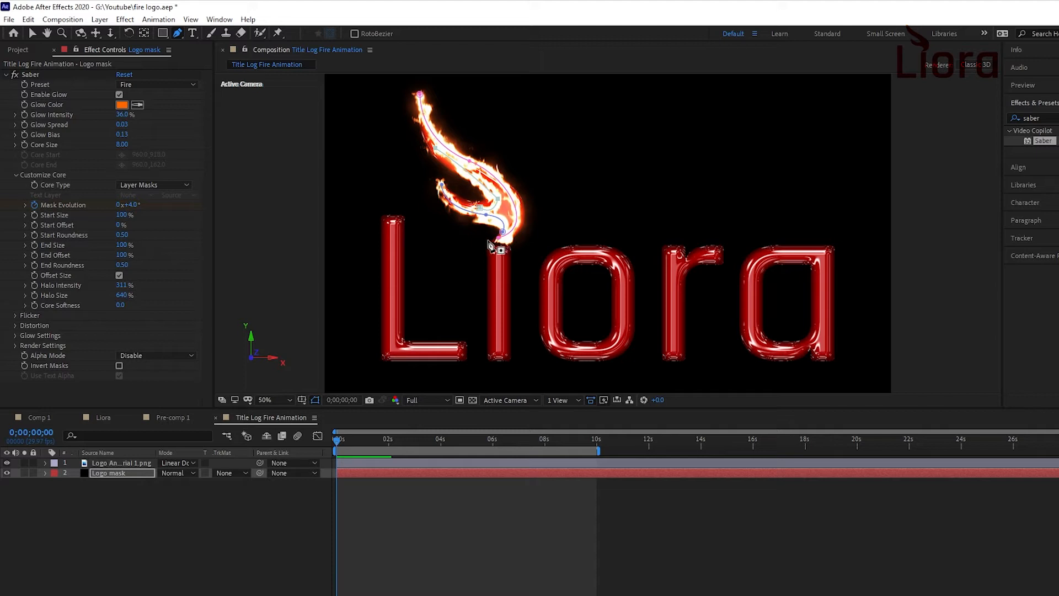
click(469, 236)
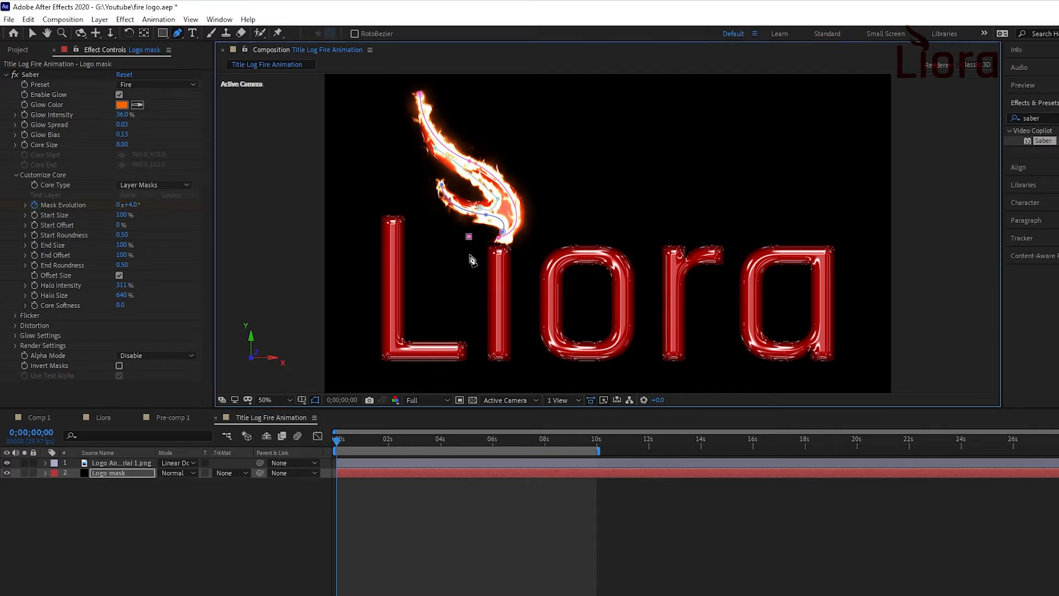
click(469, 253)
- Move the new mask under the flame's base and adjust its end points so it slants down to the i's upper left corner
click(32, 34)
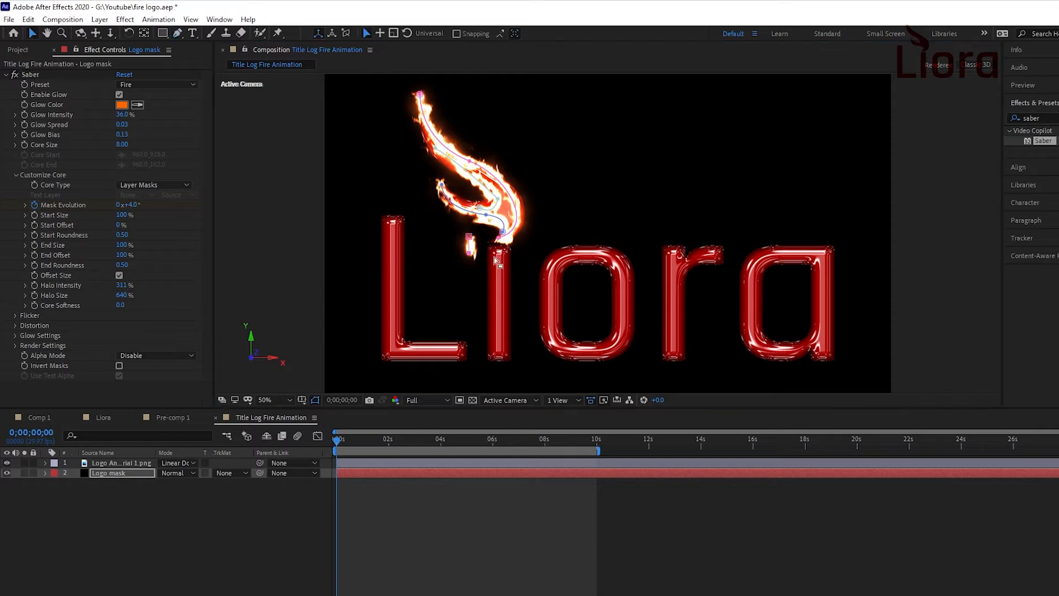
click(469, 239)
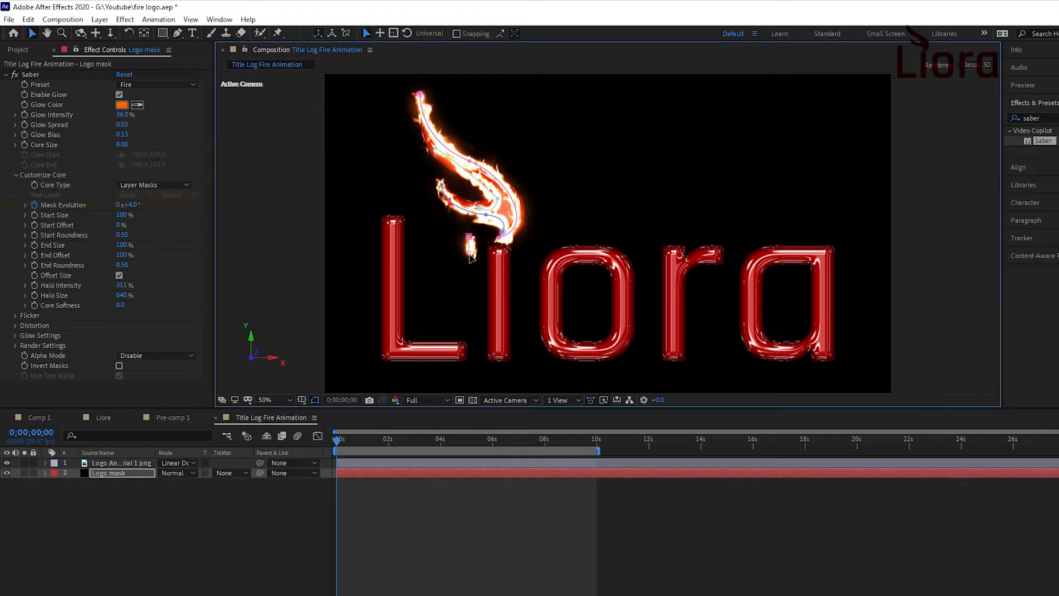
drag(453, 229, 499, 247)
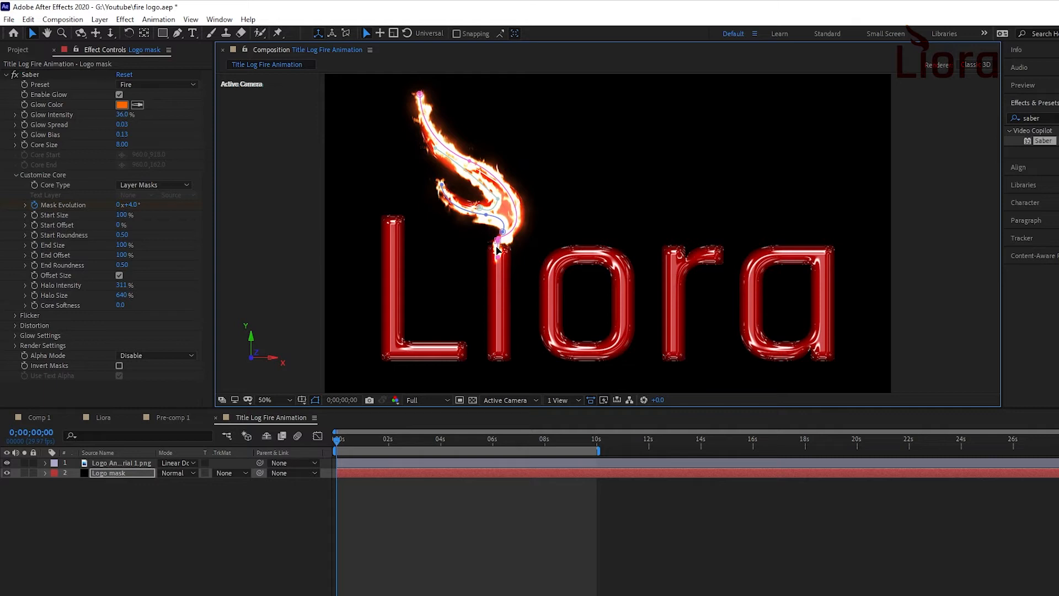
click(489, 261)
drag(498, 258, 507, 233)
mouse_move(495, 271)
mouse_down()
mouse_move(514, 254)
mouse_move(478, 253)
mouse_move(494, 255)
mouse_move(502, 235)
mouse_move(489, 254)
mouse_up()
- Draw another short vertical mask right of the i's top and move it onto the top of the stem
click(177, 34)
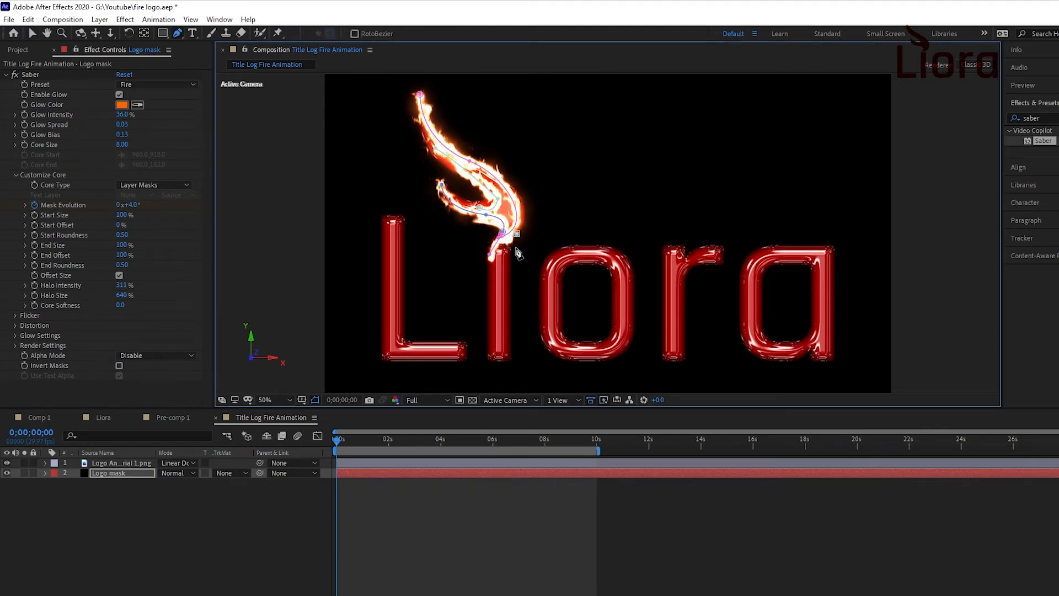
click(32, 33)
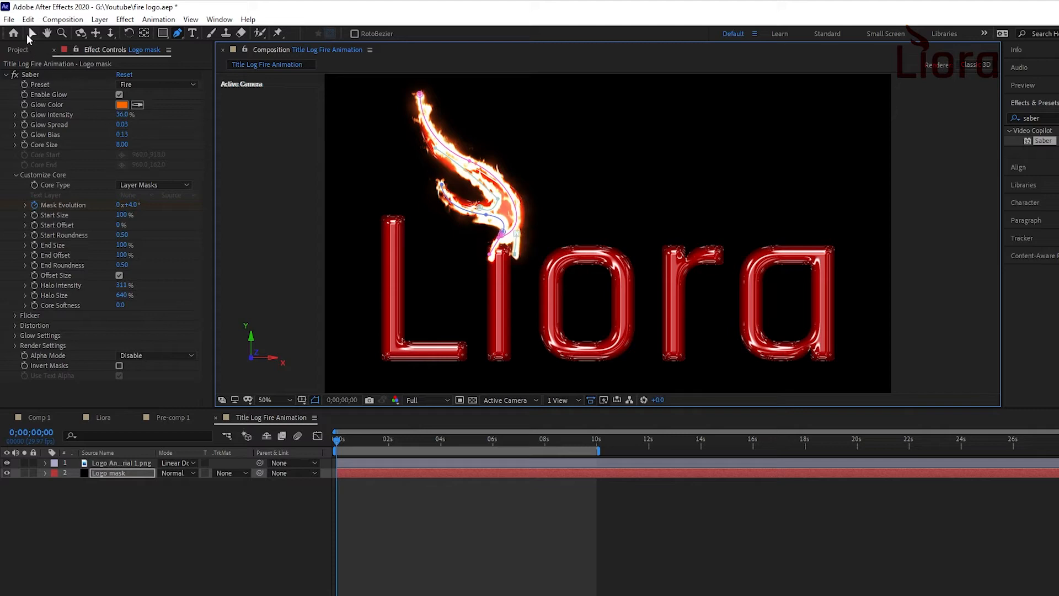
click(517, 240)
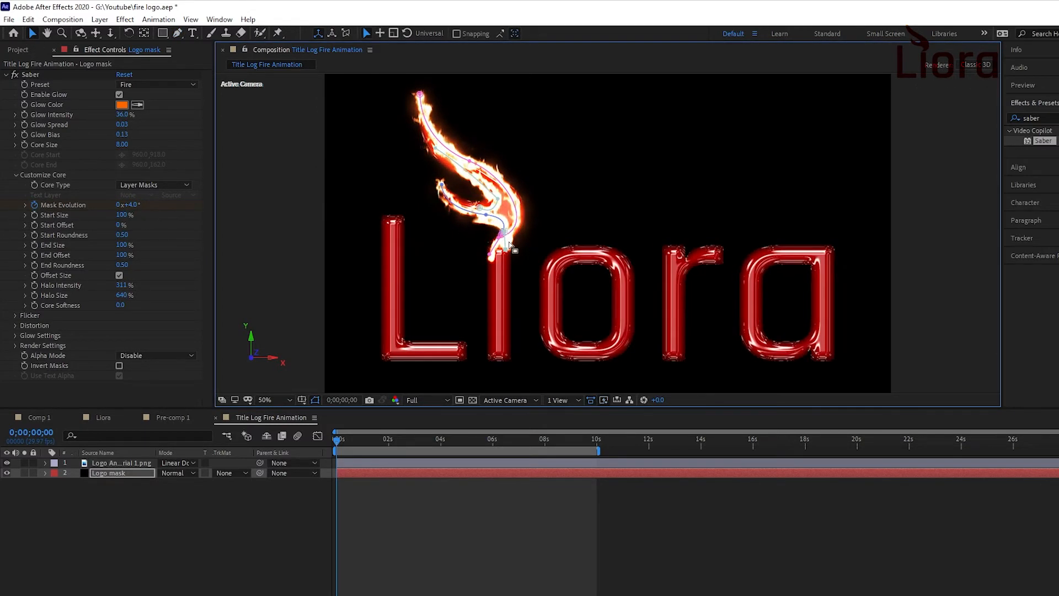
- Reveal the Logo mask layer's mask paths and turn on Mask Path keyframing for Mask 5 at 0;00;00;00
click(131, 473)
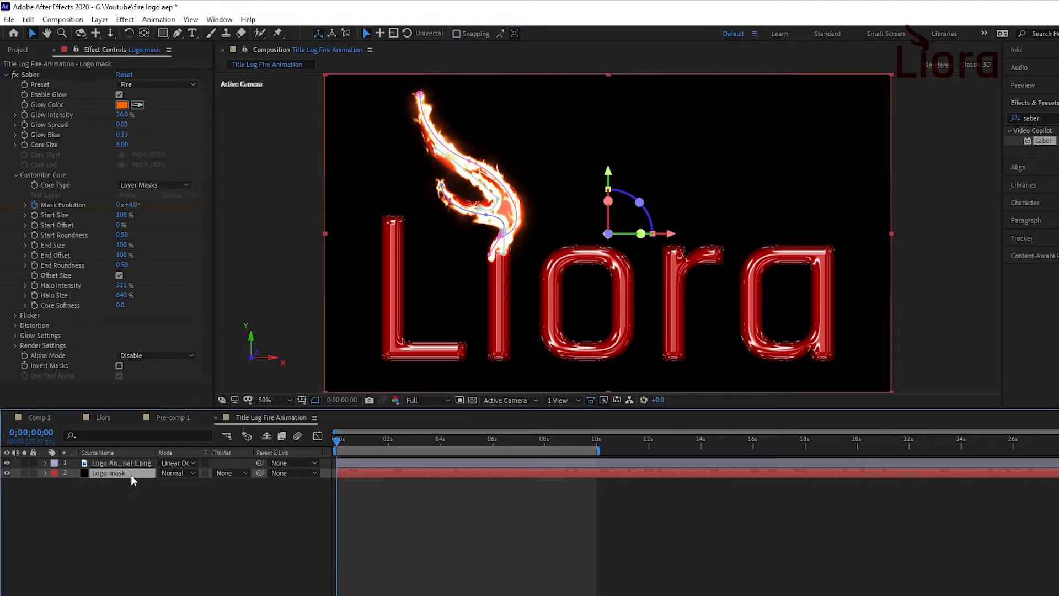
key(m)
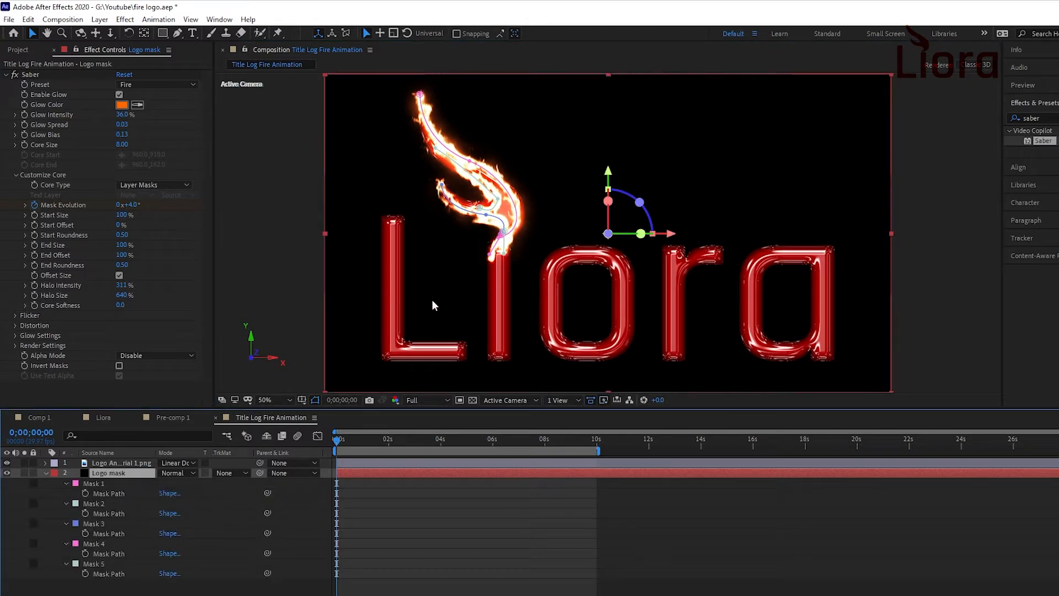
click(506, 257)
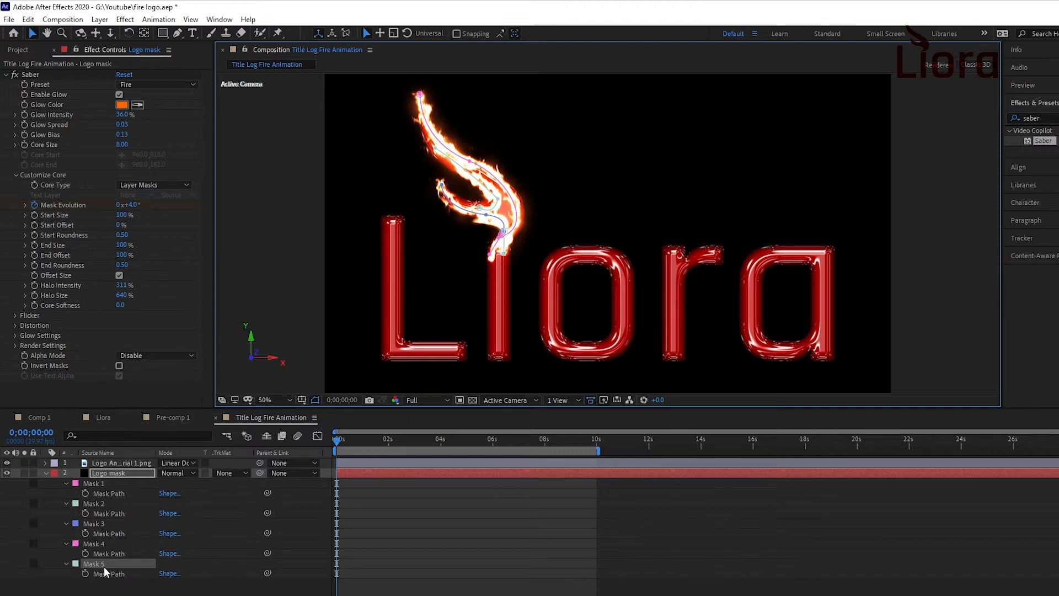
click(85, 574)
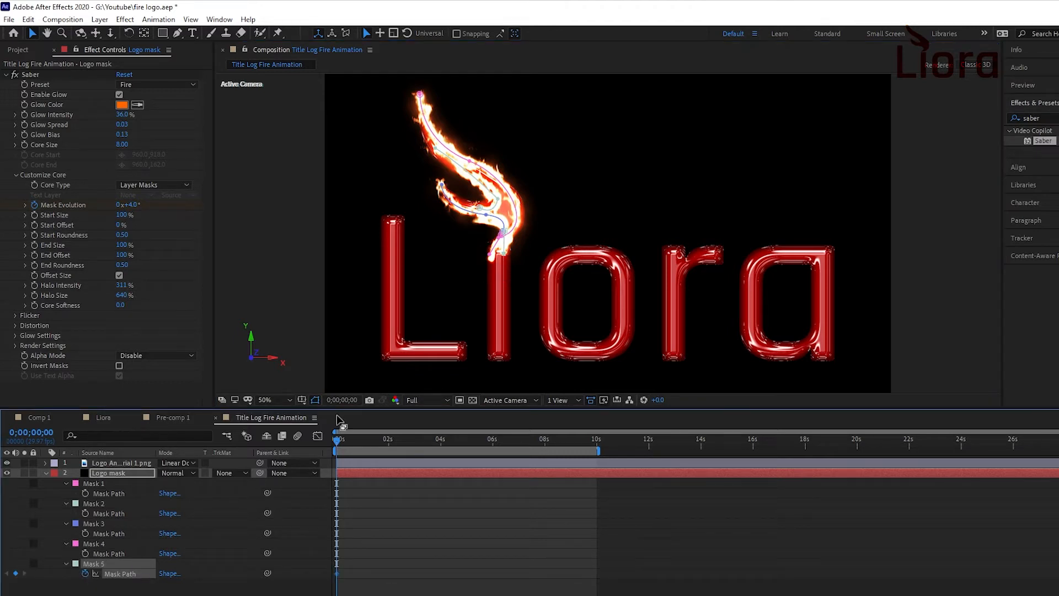
- Keyframe Mask 5 moving down the i's stem, lowering it at 0;00;00;12 and again at 0;00;00;26
drag(337, 441, 349, 442)
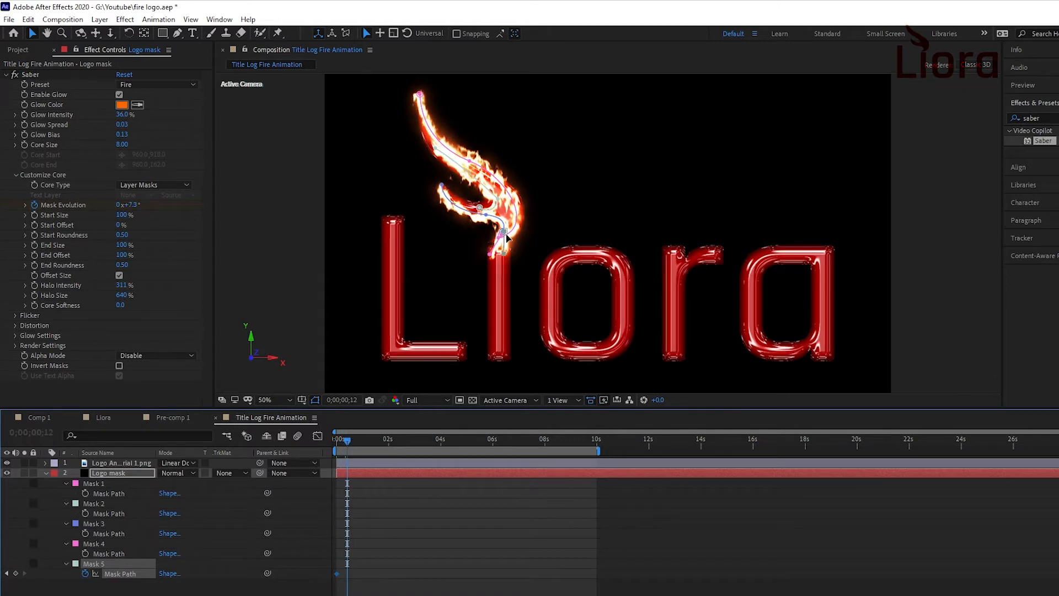
drag(507, 237, 503, 260)
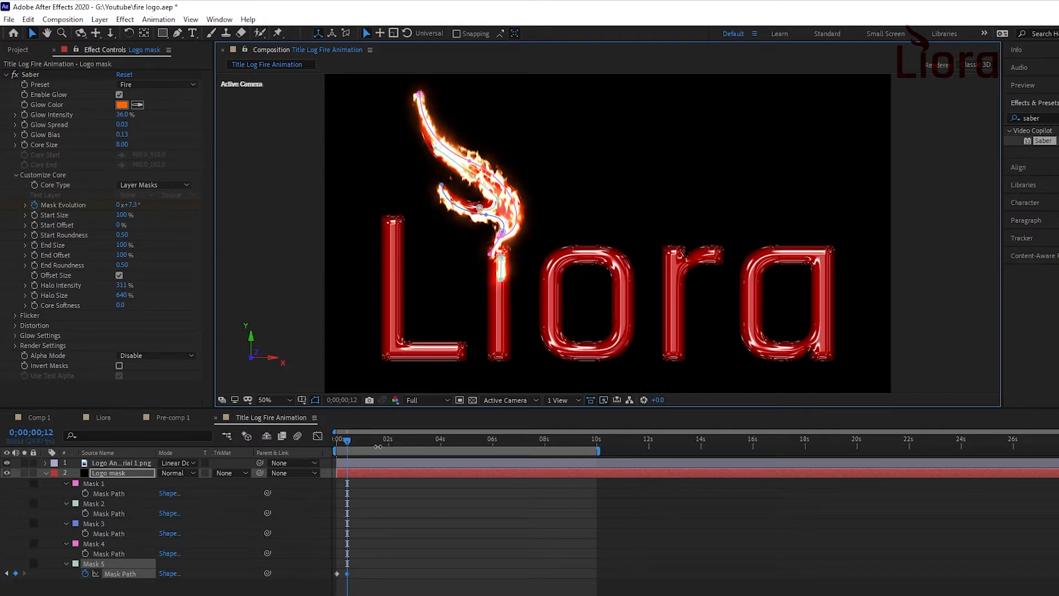
drag(348, 445, 359, 445)
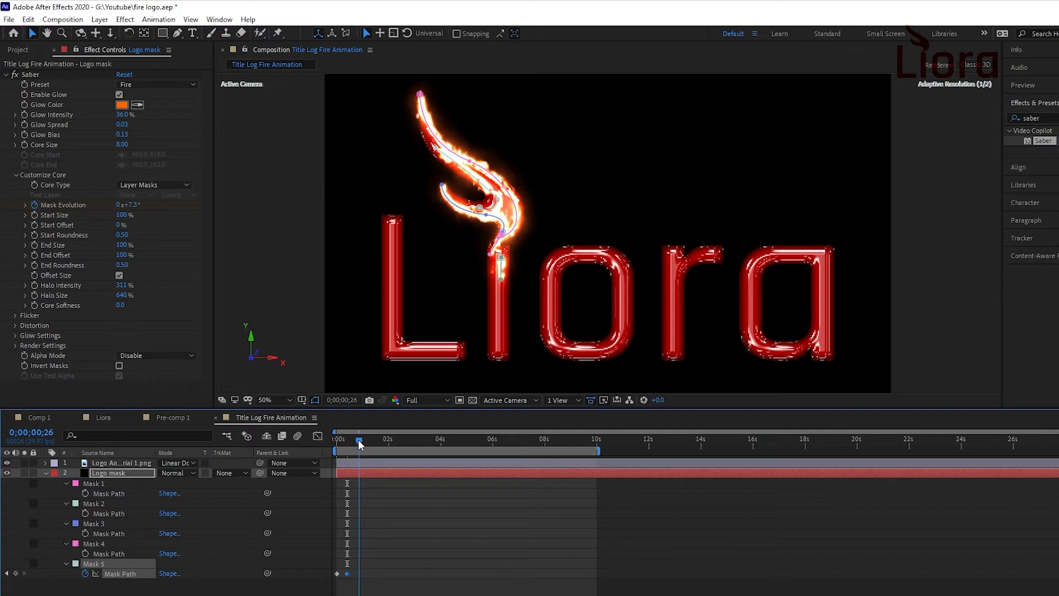
drag(502, 267, 502, 310)
- Play the animation from the start to check Mask 5's fire moving down the i's stem
drag(360, 443, 313, 452)
key(space)
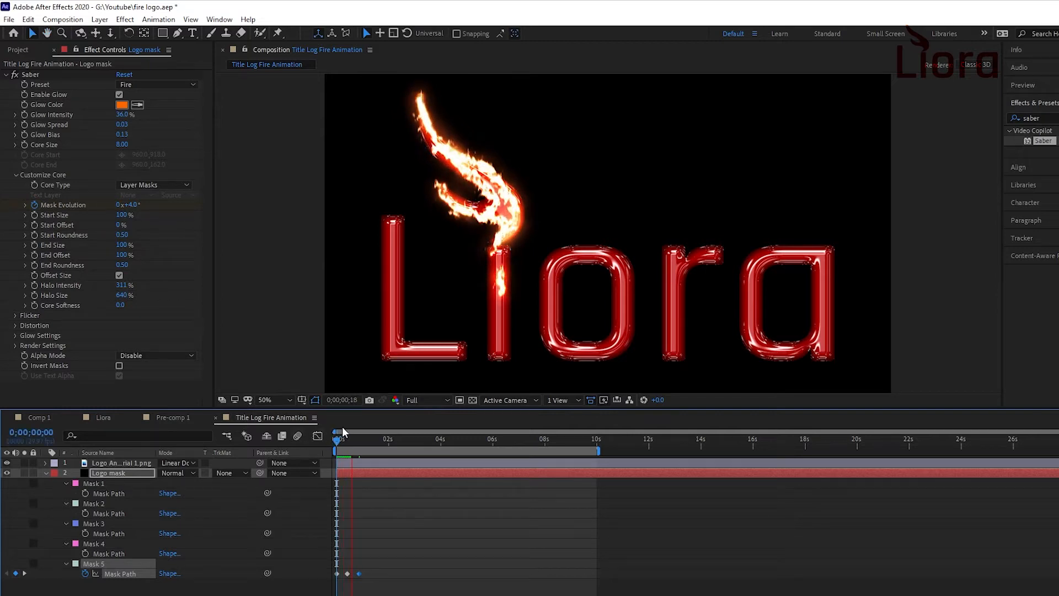
key(space)
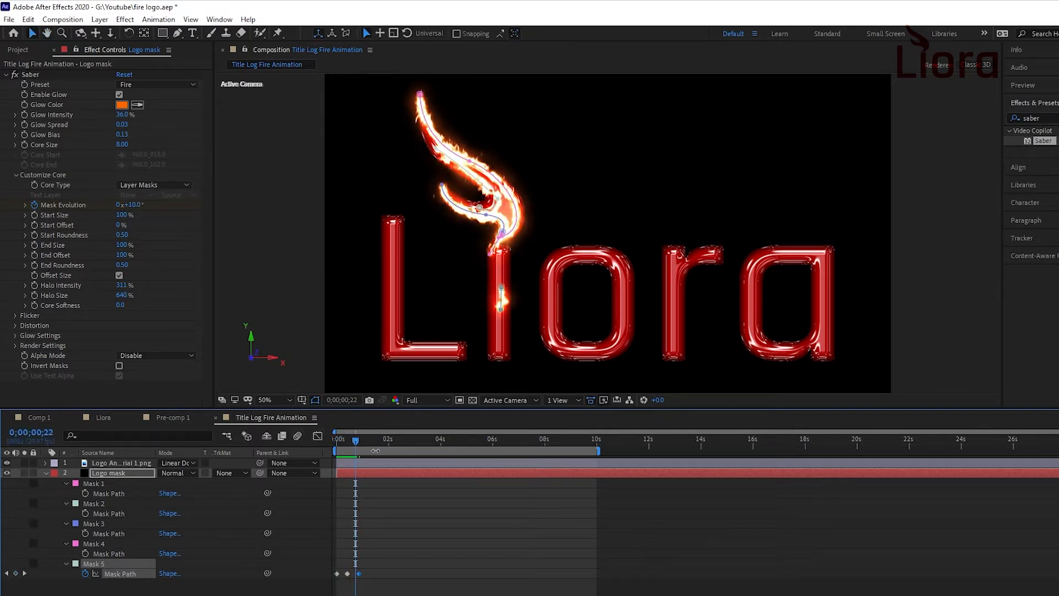
drag(355, 441, 320, 450)
key(space)
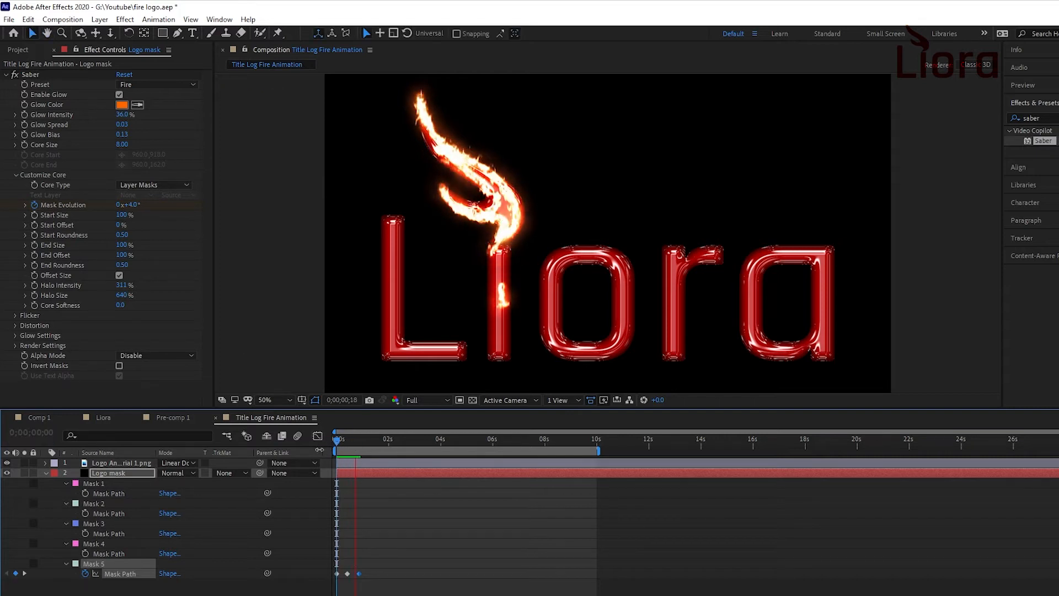
key(space)
- Zoom into the timeline and at 0;00;01;20 move Mask 5 down to the base of the i's stem
key(=)
key(=)
drag(455, 441, 523, 448)
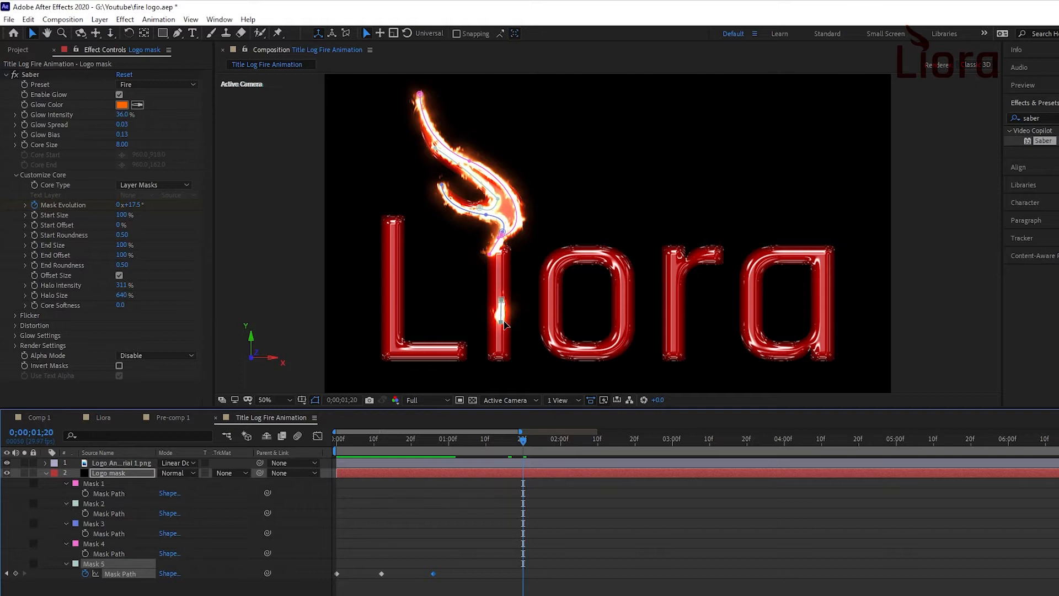
drag(500, 321, 501, 355)
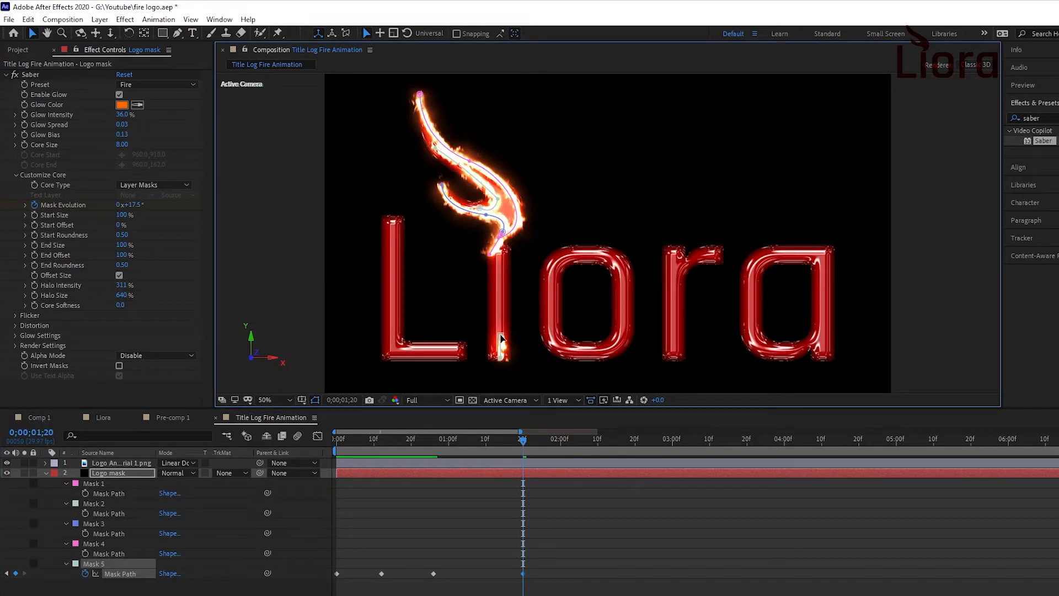
- At 0;00;01;21, reshape Mask 5 into a short horizontal line along the bottom edge of the i
click(523, 444)
key(Page_Down)
drag(501, 340, 507, 348)
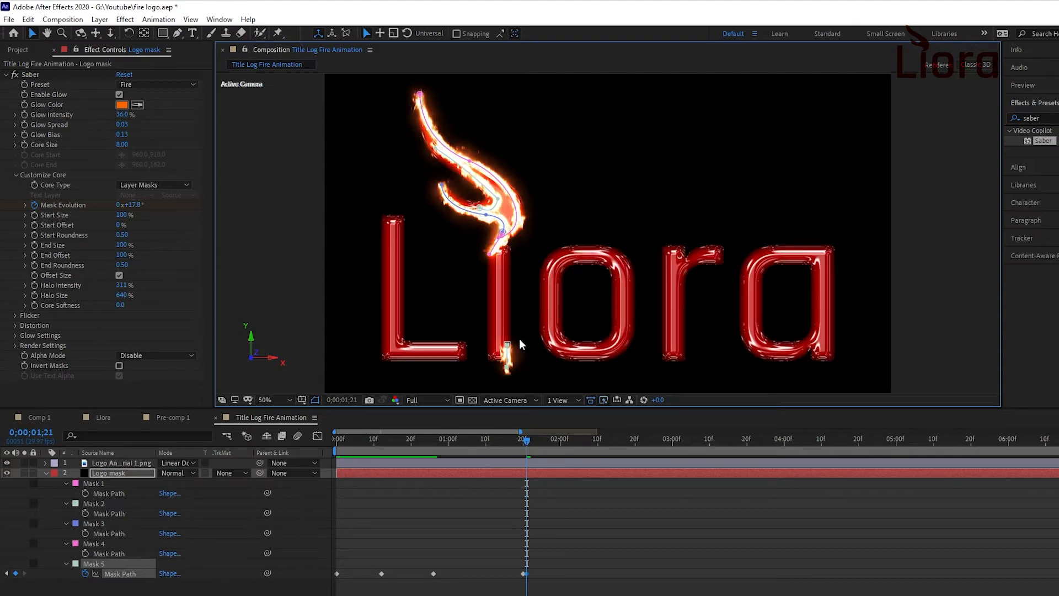
mouse_move(507, 347)
mouse_down()
mouse_move(483, 354)
mouse_move(513, 362)
mouse_up()
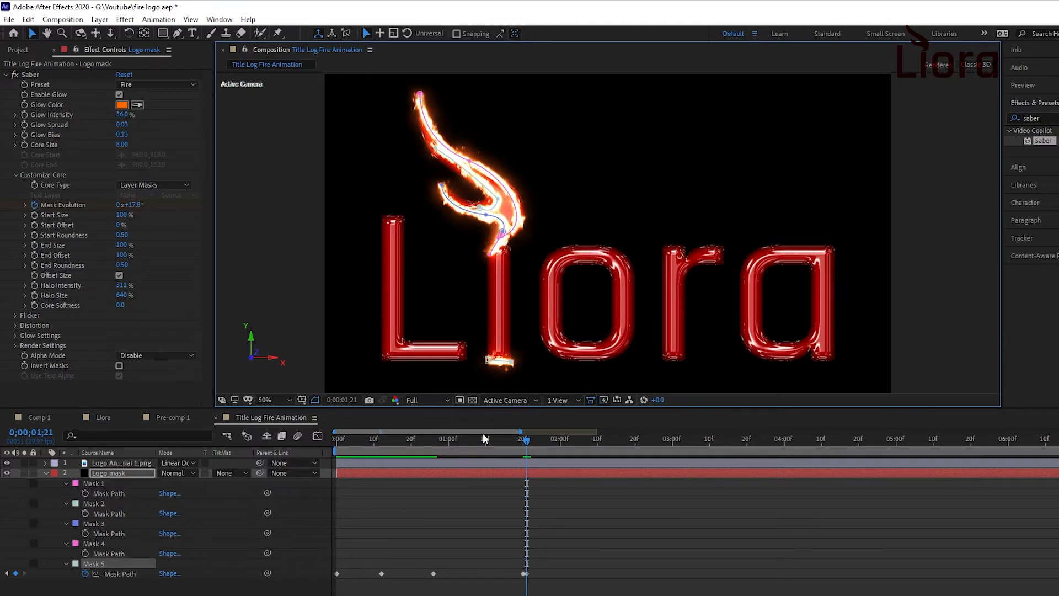
- Play the animation repeatedly from the start and inspect 0;00;00;22 to check the fire's travel down the i to its base
drag(525, 442, 313, 446)
key(space)
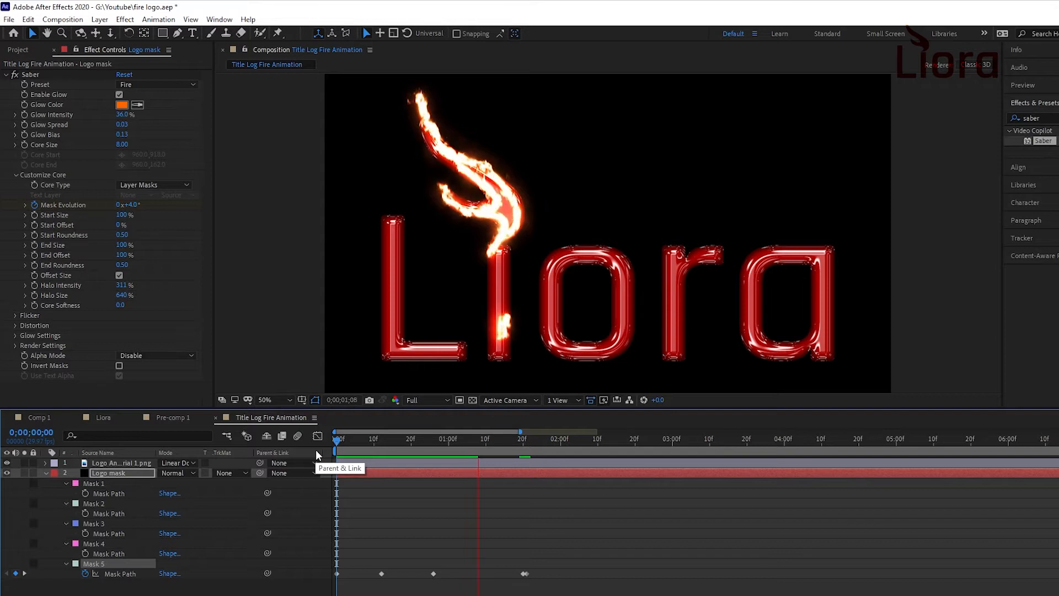
key(space)
key(space)
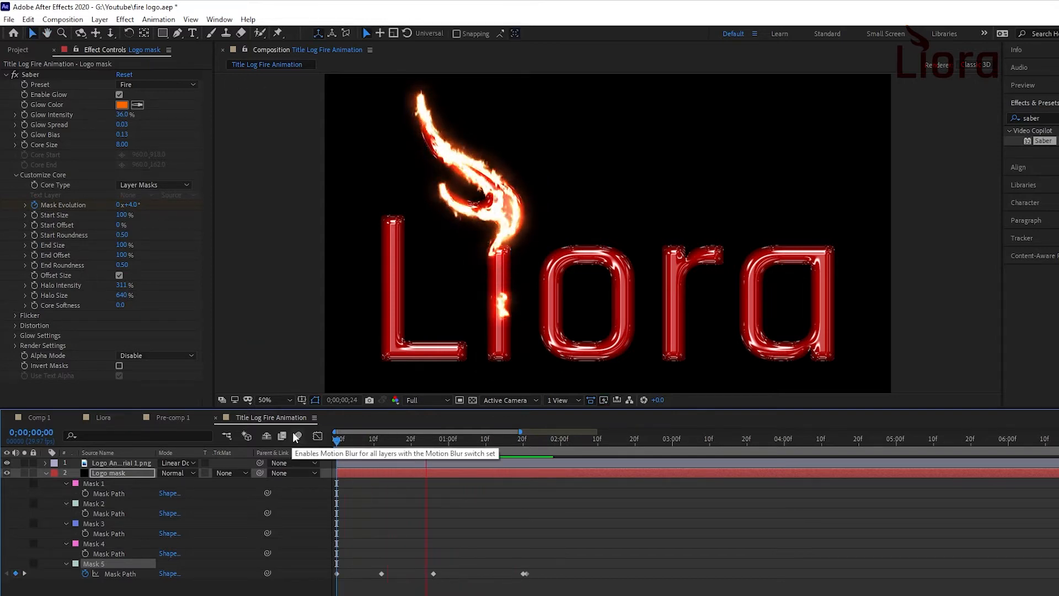
key(space)
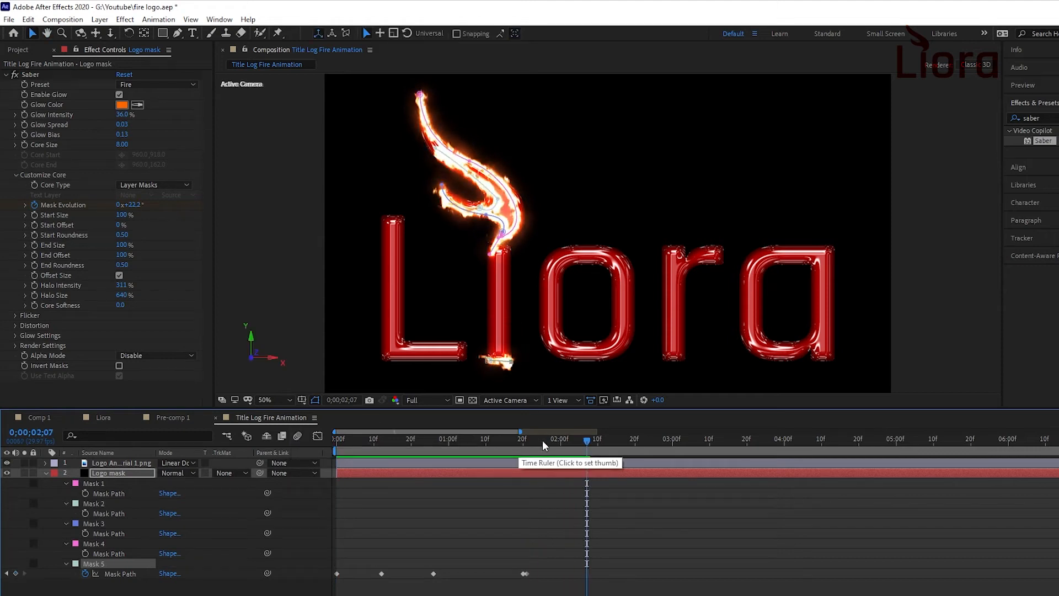
key(space)
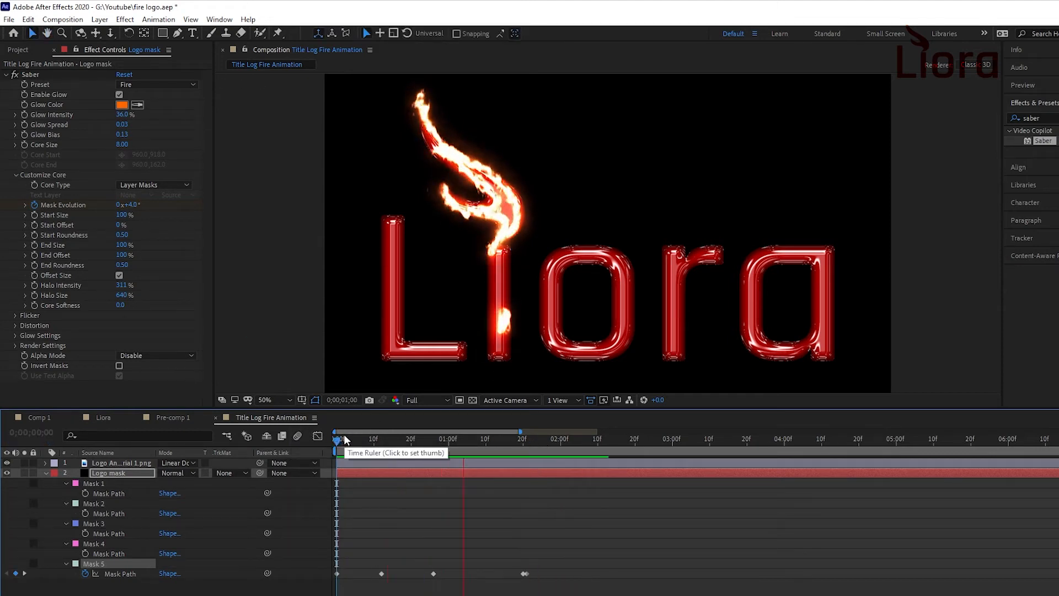
key(space)
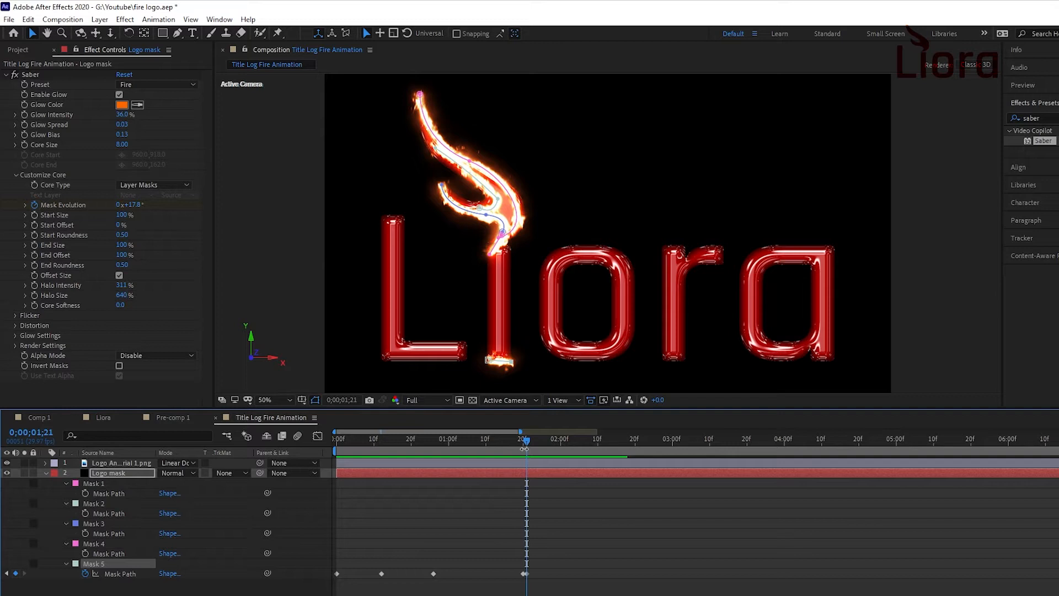
drag(527, 440, 419, 452)
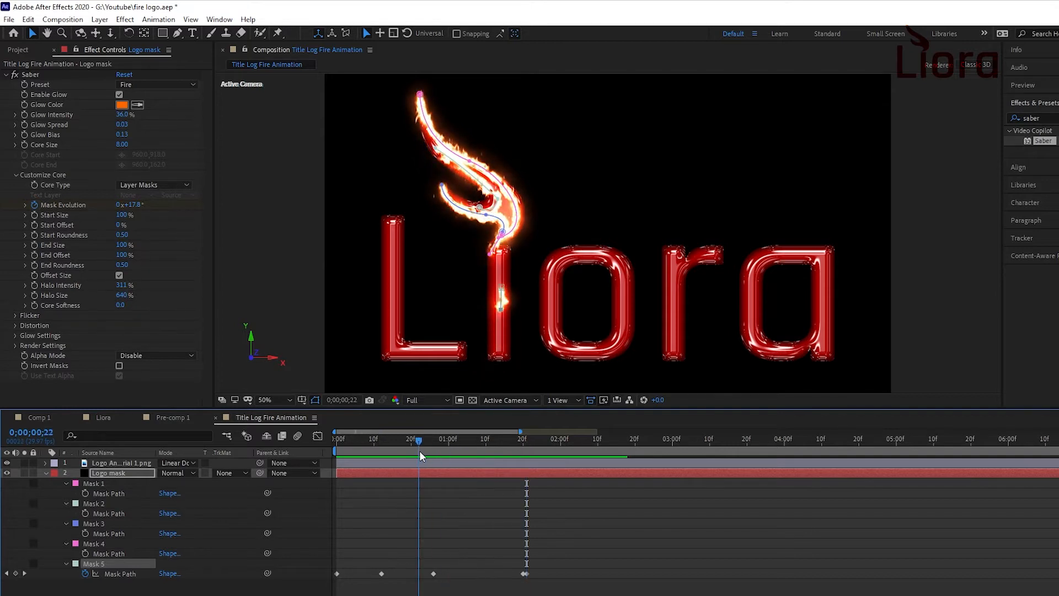
click(495, 320)
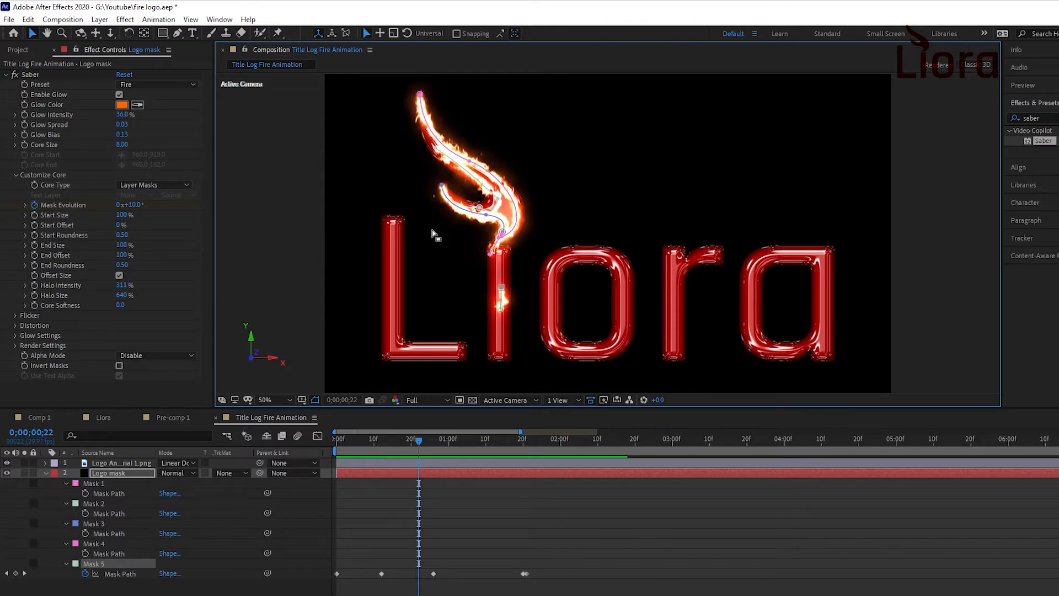
drag(420, 439, 317, 456)
key(space)
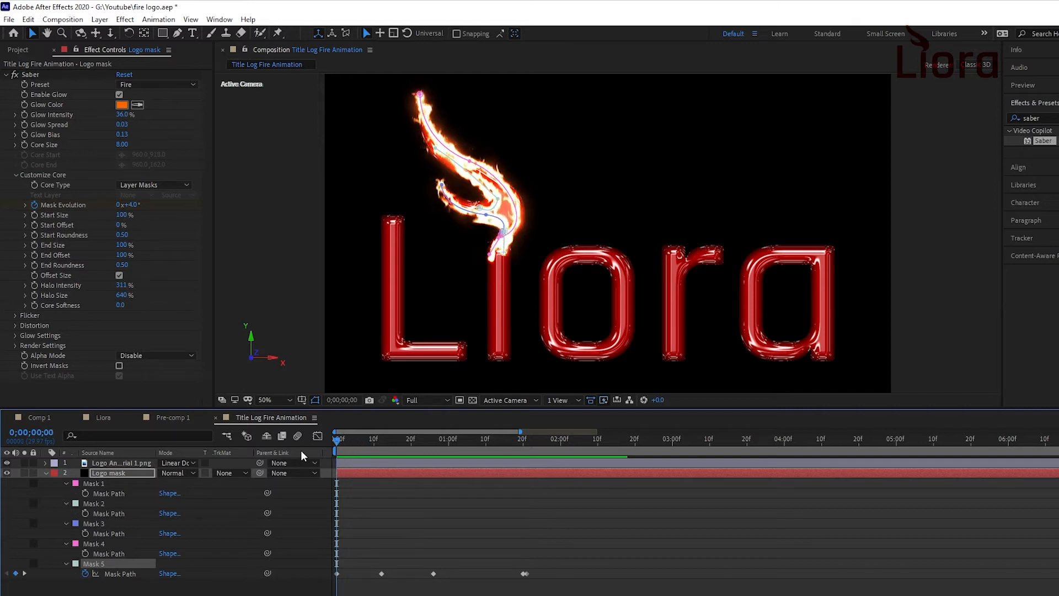
- At 0;00;00;19, draw a short vertical two-point mask just below the flame's lower tongue
key(space)
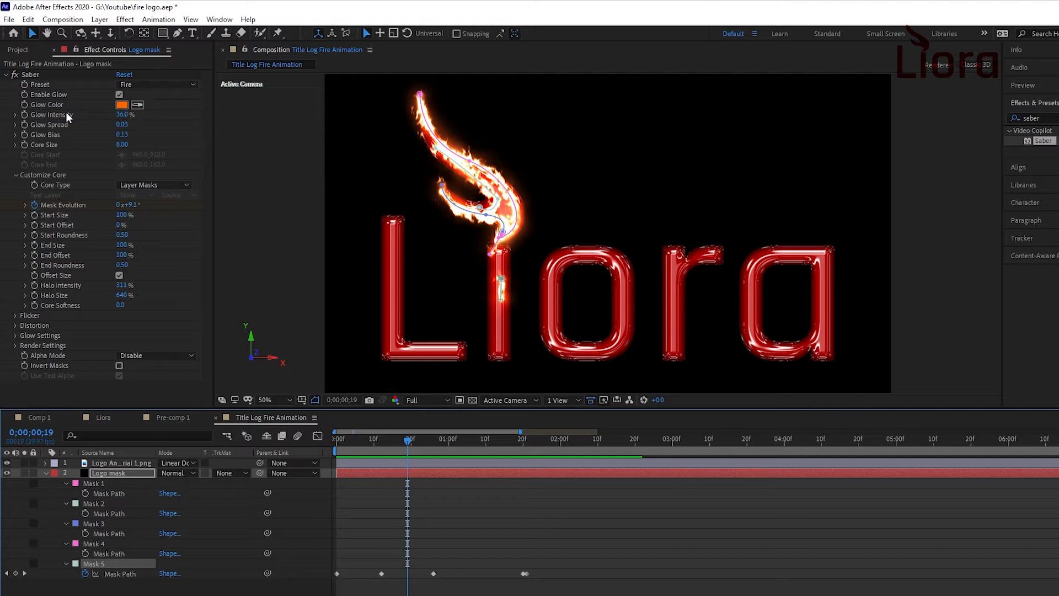
click(177, 34)
click(458, 223)
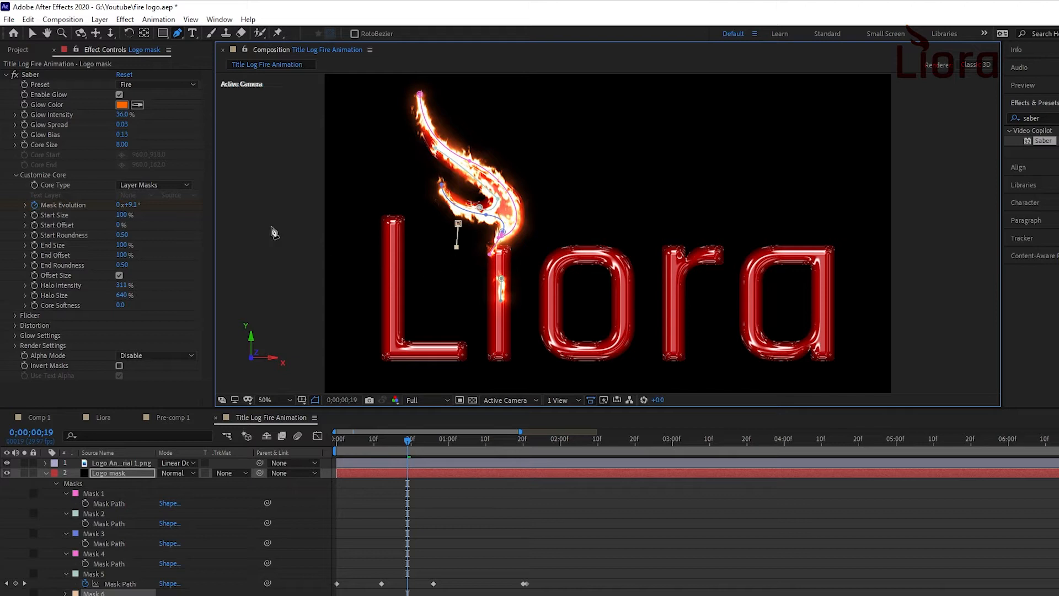
click(32, 35)
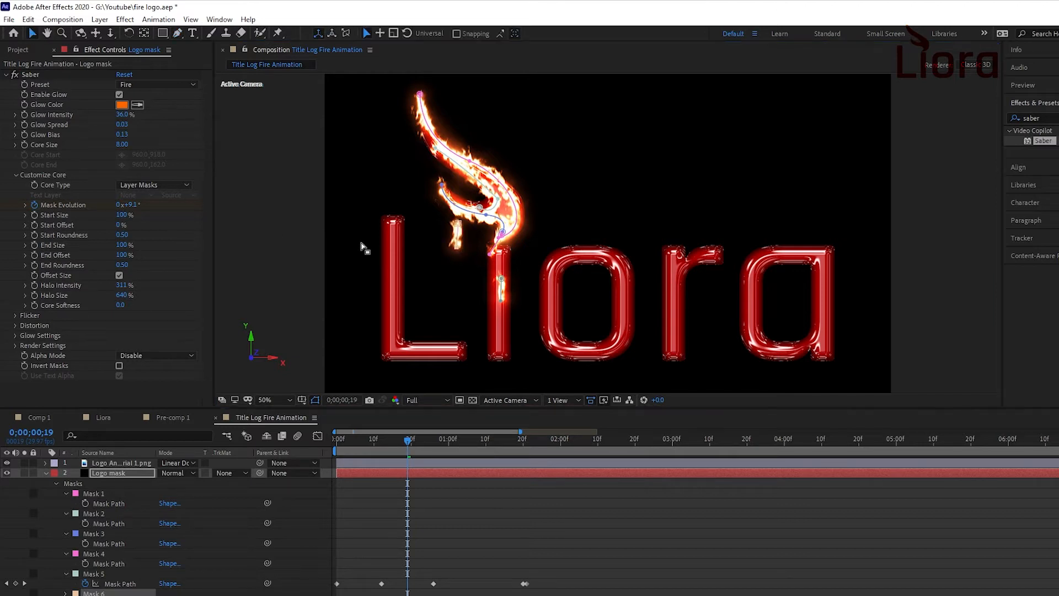
- Move Mask 6 onto the flame's lower tongue and enable Mask Path keyframing for it at 0;00;00;19
click(458, 262)
drag(457, 236, 466, 216)
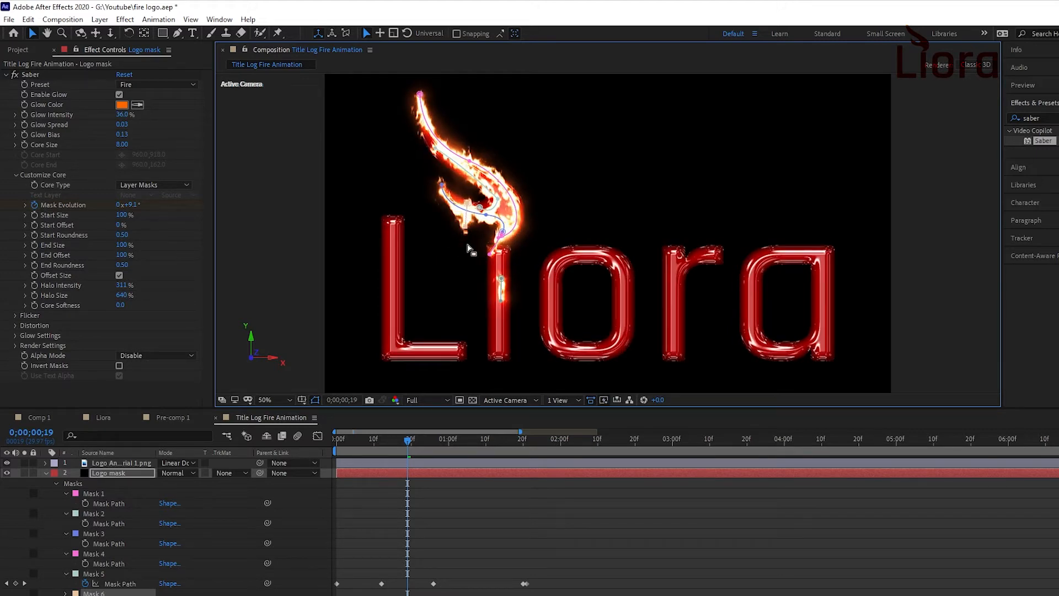
mouse_move(468, 206)
mouse_down()
mouse_move(468, 235)
mouse_move(470, 196)
mouse_up()
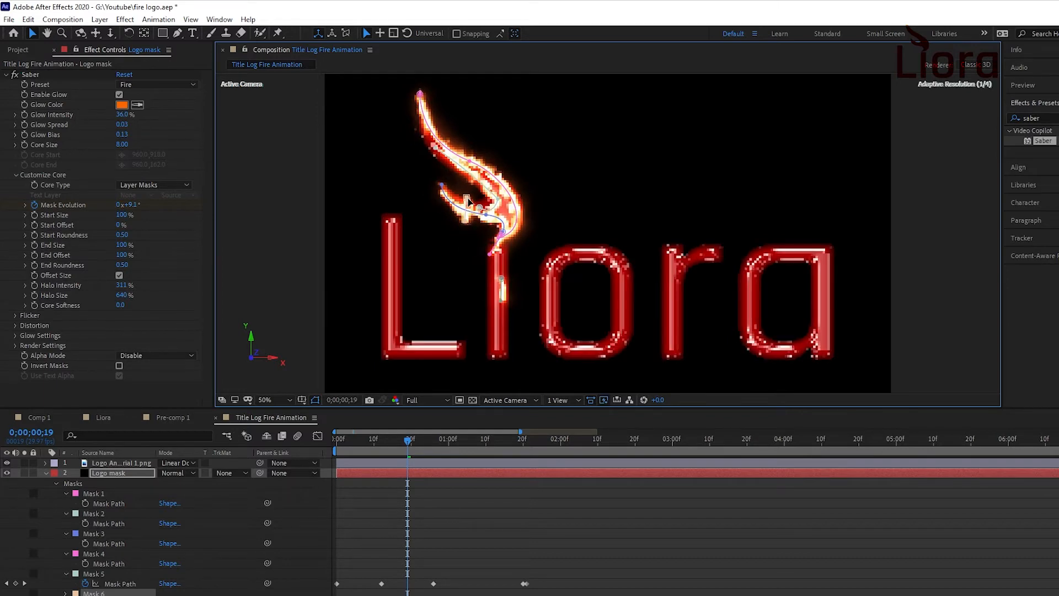
click(467, 203)
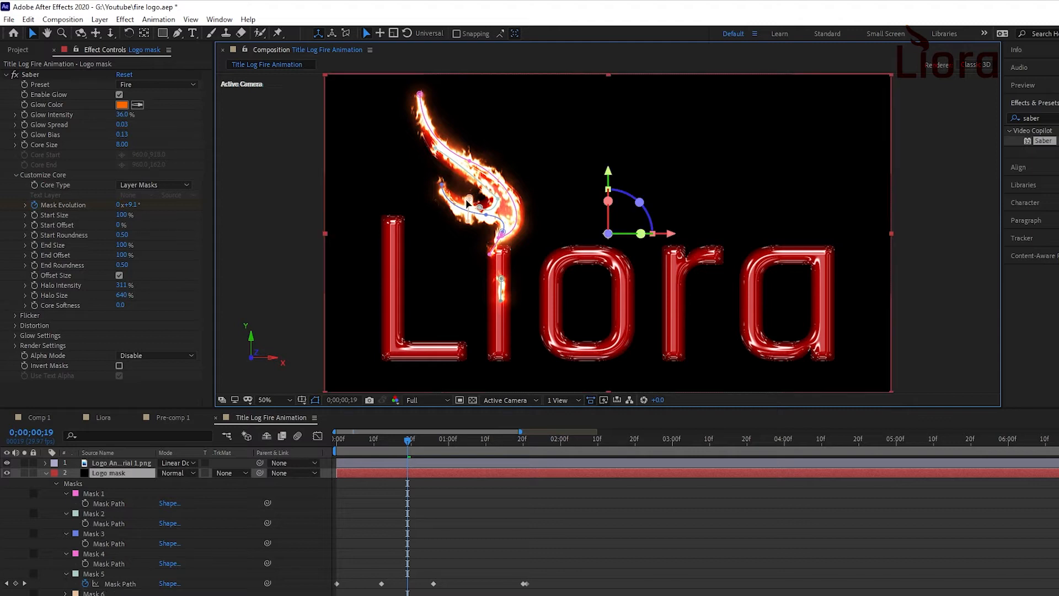
mouse_move(470, 200)
mouse_down()
mouse_move(458, 203)
mouse_move(470, 220)
mouse_up()
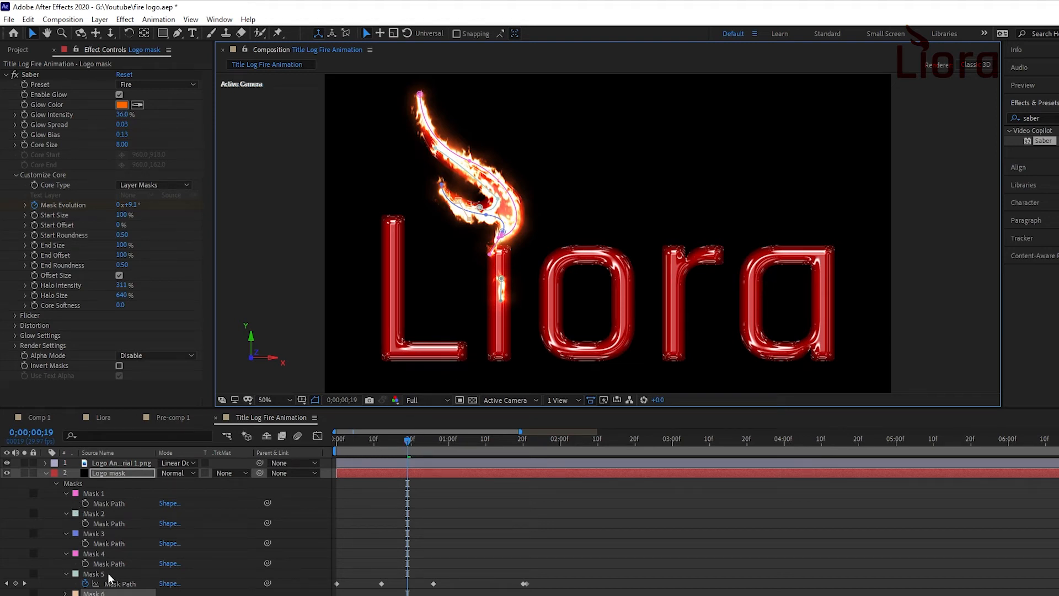
click(66, 593)
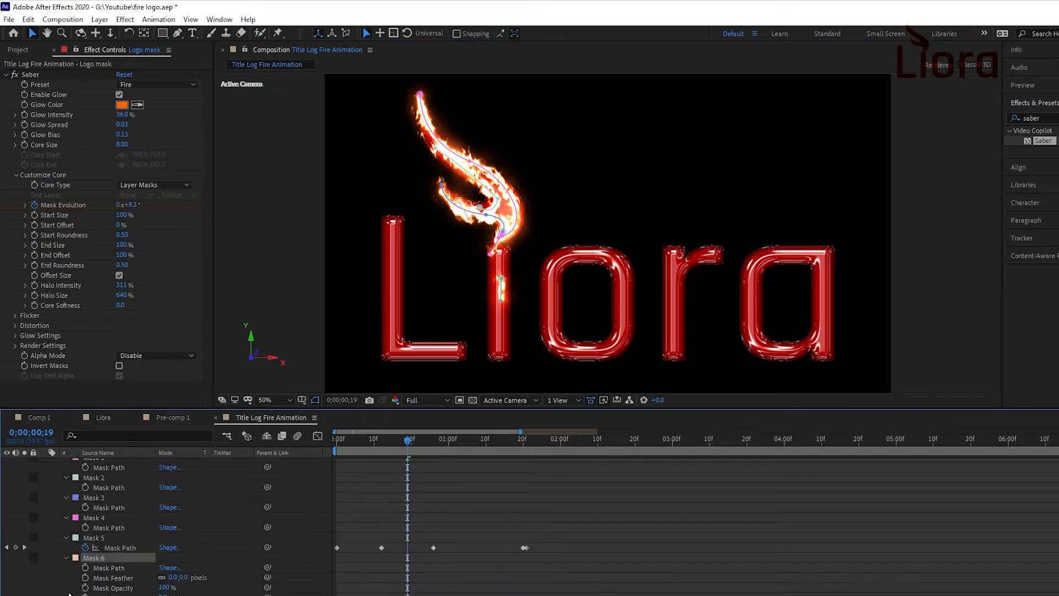
click(86, 568)
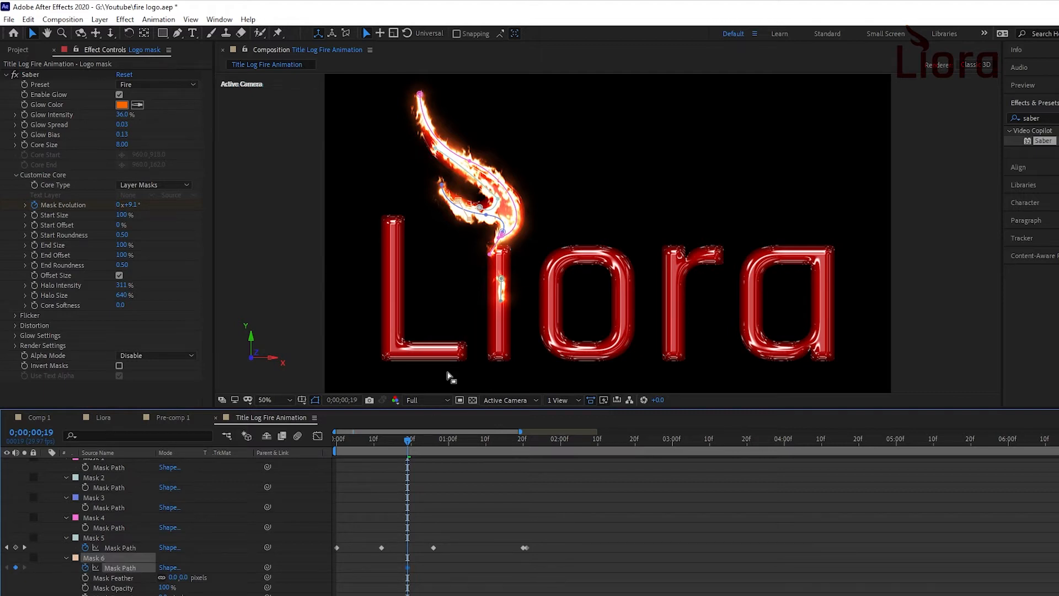
- At 0;00;01;20, move Mask 6 down onto the end of the L's foot, stand it upright, and play from the start
drag(410, 443, 527, 493)
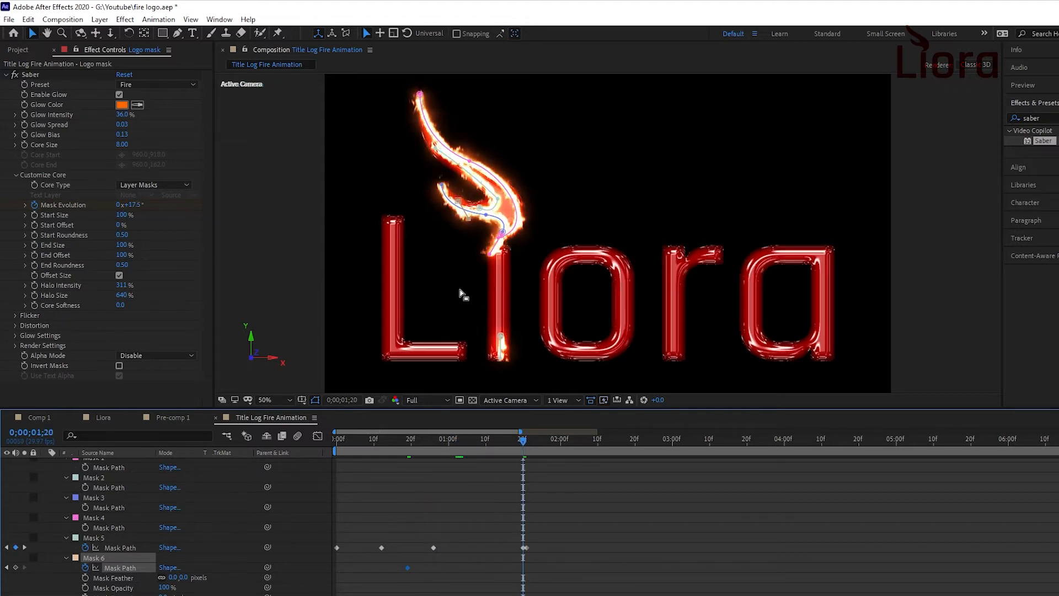
drag(469, 220, 468, 348)
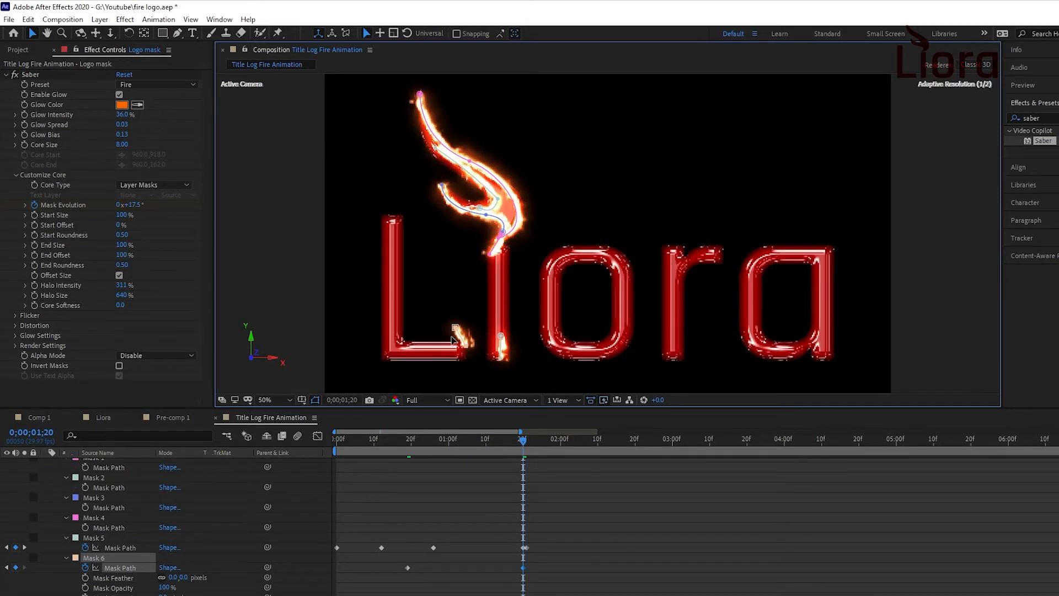
click(458, 312)
drag(453, 336, 456, 333)
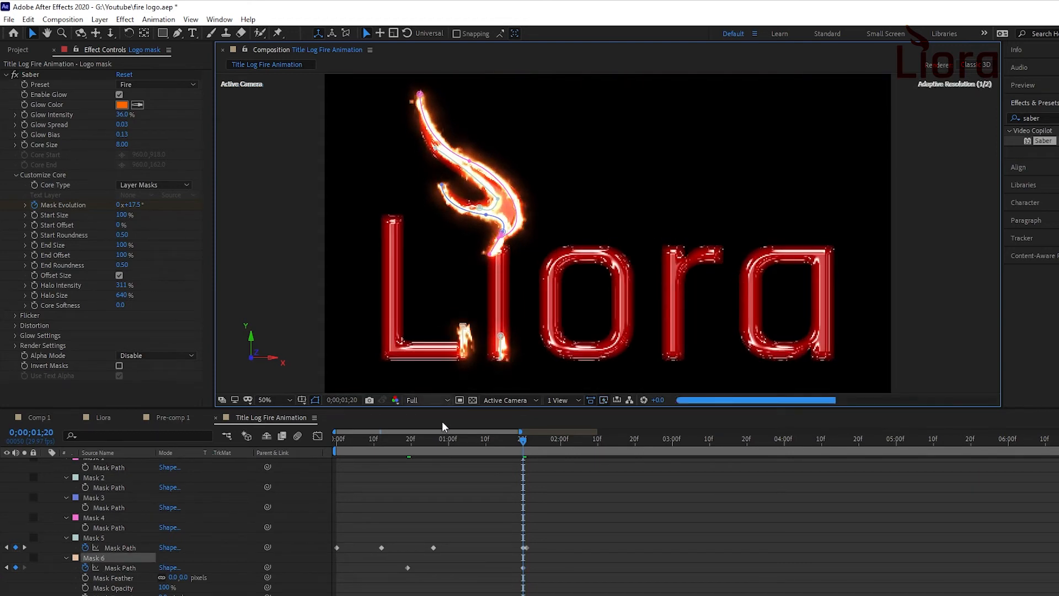
drag(522, 436, 249, 435)
key(space)
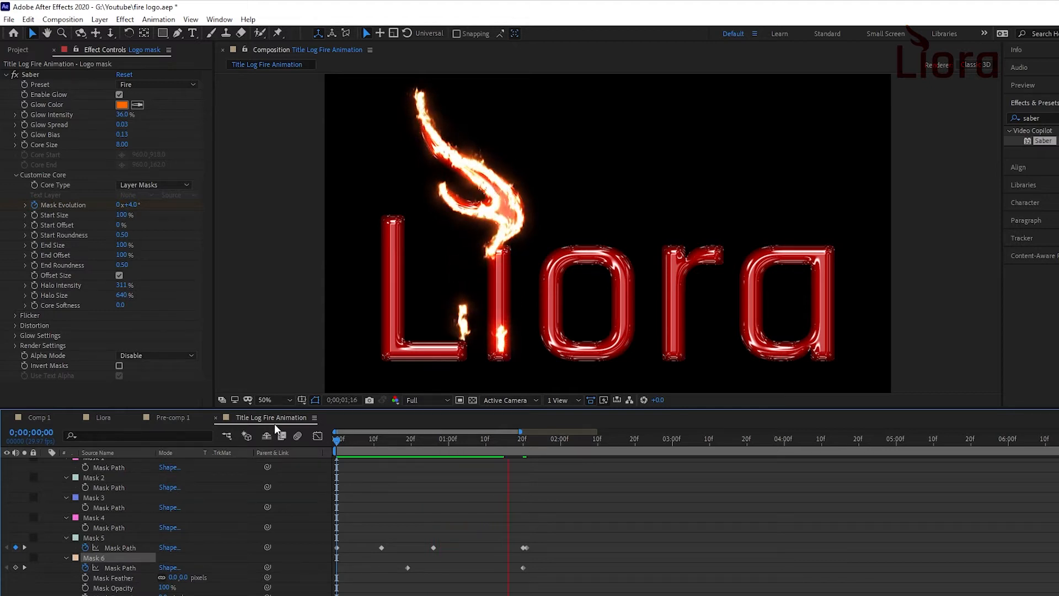
- Draw a straight vertical mask down the i's stem from its top to its base with the Pen tool
click(594, 440)
drag(594, 441, 411, 453)
key(g)
click(511, 250)
key(ctrl+z)
click(32, 33)
click(177, 33)
click(500, 251)
click(499, 357)
- Shorten the new stem mask by raising its lower point toward the top of the i
drag(410, 441, 359, 441)
click(32, 33)
drag(499, 357, 500, 276)
drag(359, 441, 427, 441)
click(504, 288)
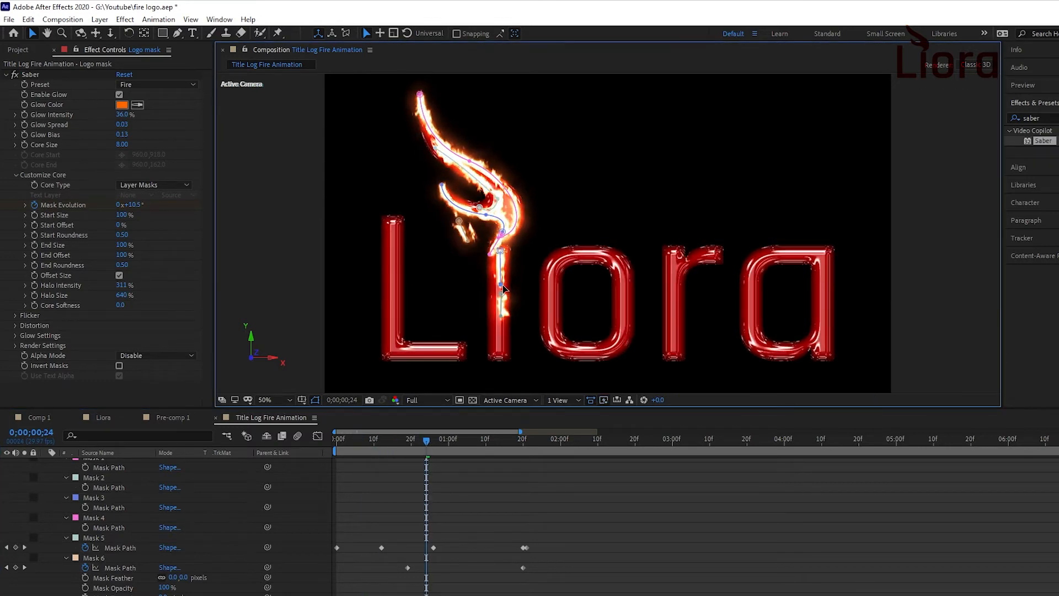
- Further along the timeline, extend the stem mask's lower point down to the base of the i
drag(427, 442, 511, 450)
drag(457, 264, 456, 317)
drag(477, 523, 510, 522)
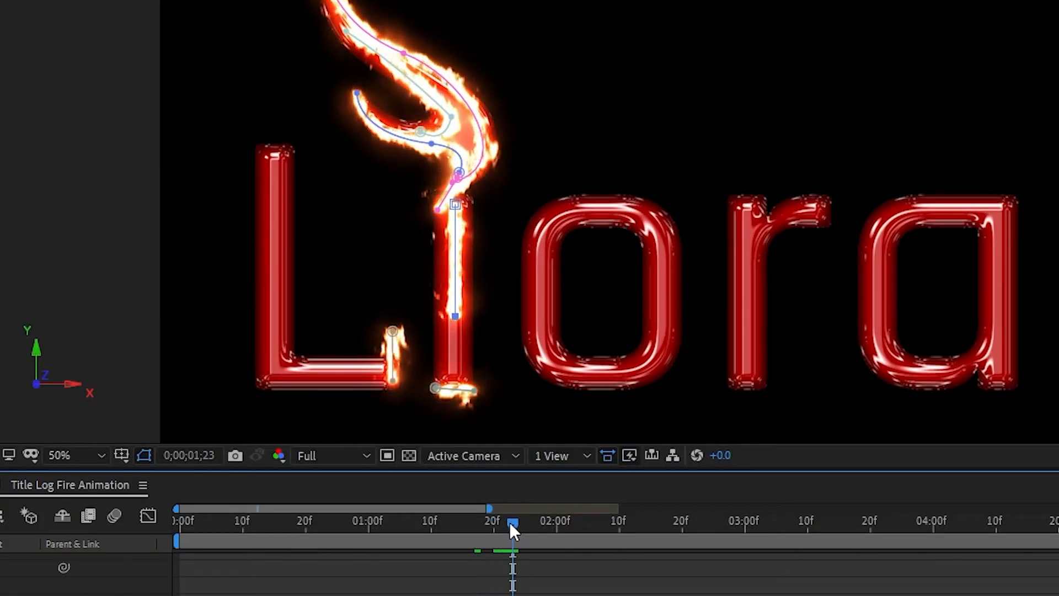
drag(455, 316, 452, 383)
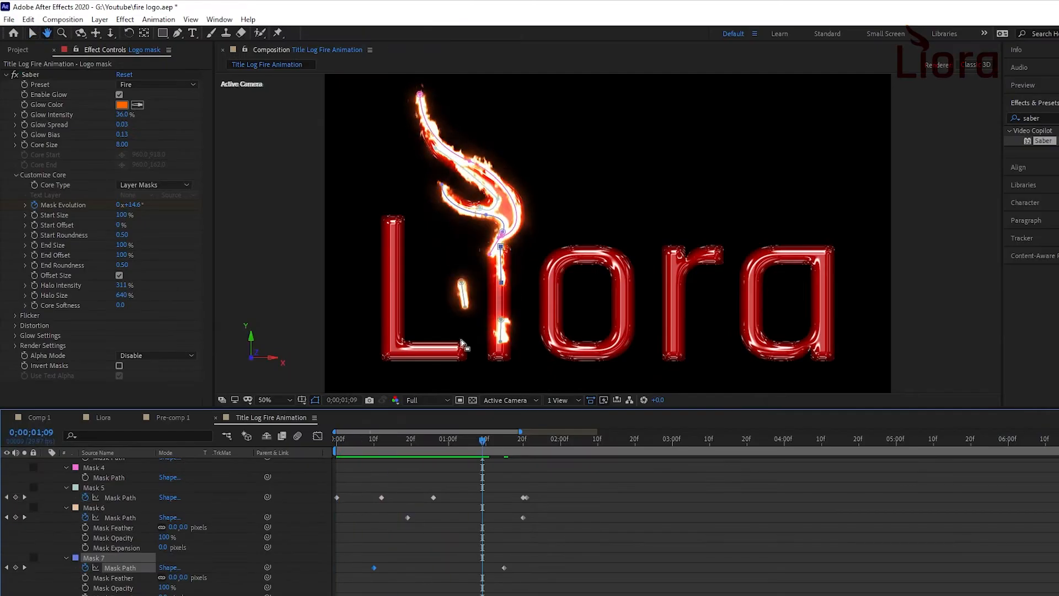
- Refine Mask 7's path on the i's stem at 0;00;01;09 and 0;00;01;11, and play the animation to check it
drag(501, 283, 501, 298)
drag(483, 443, 491, 446)
drag(501, 257, 502, 247)
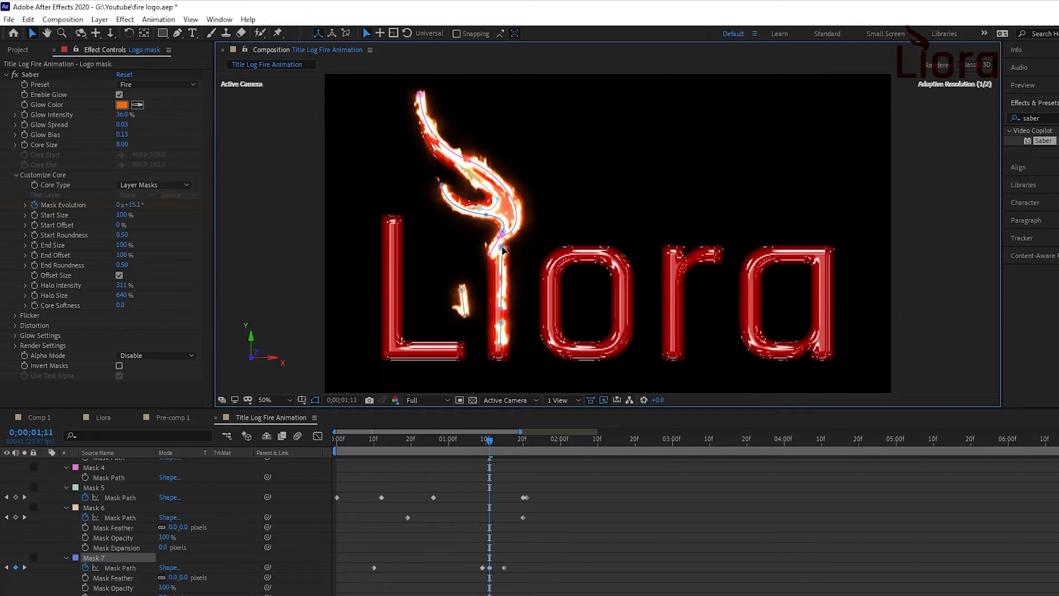
click(524, 440)
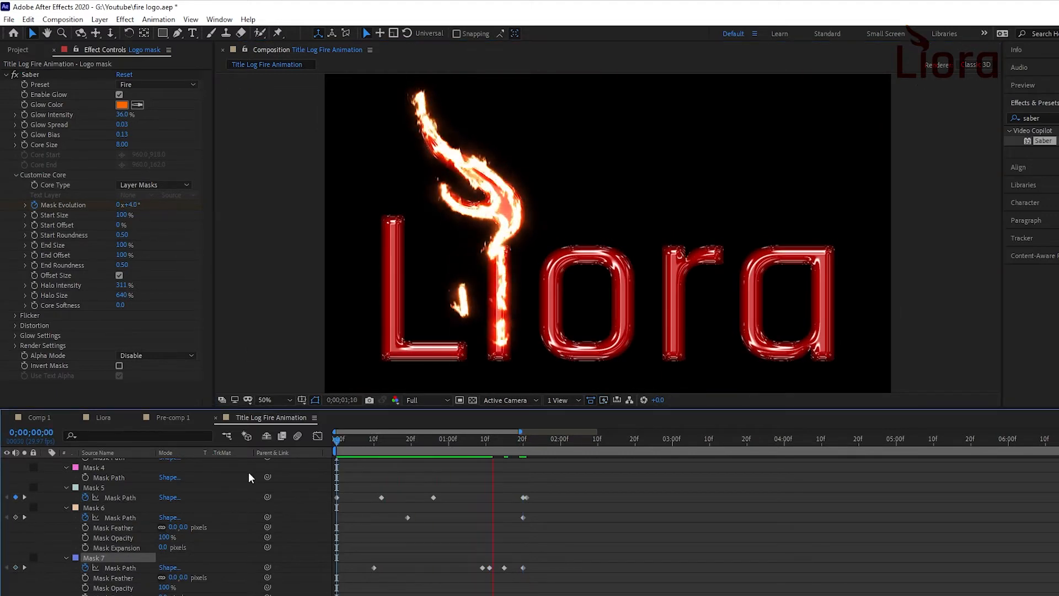
key(space)
key(space)
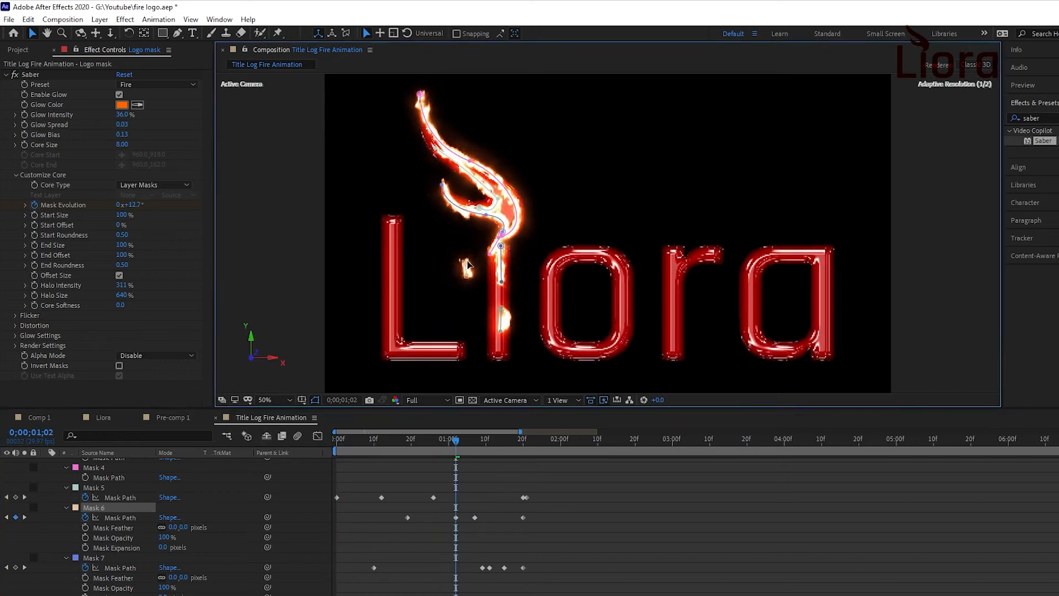
- Play the animation repeatedly from the start to check the fire dropping to the L's foot and spreading down the i
key(space)
drag(363, 441, 335, 438)
key(space)
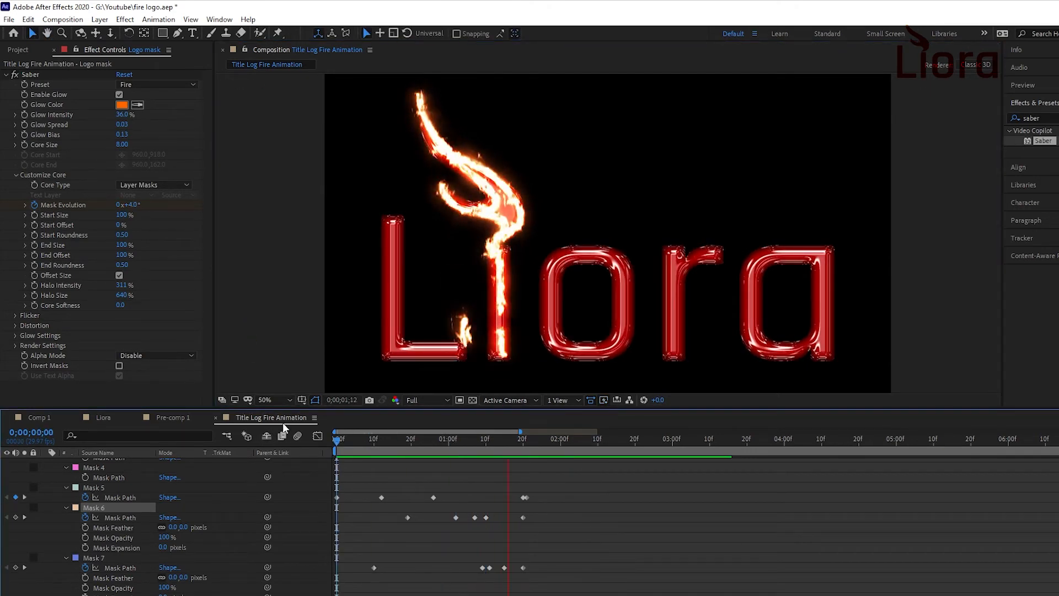
drag(515, 439, 335, 438)
key(space)
key(space)
key(space)
click(436, 456)
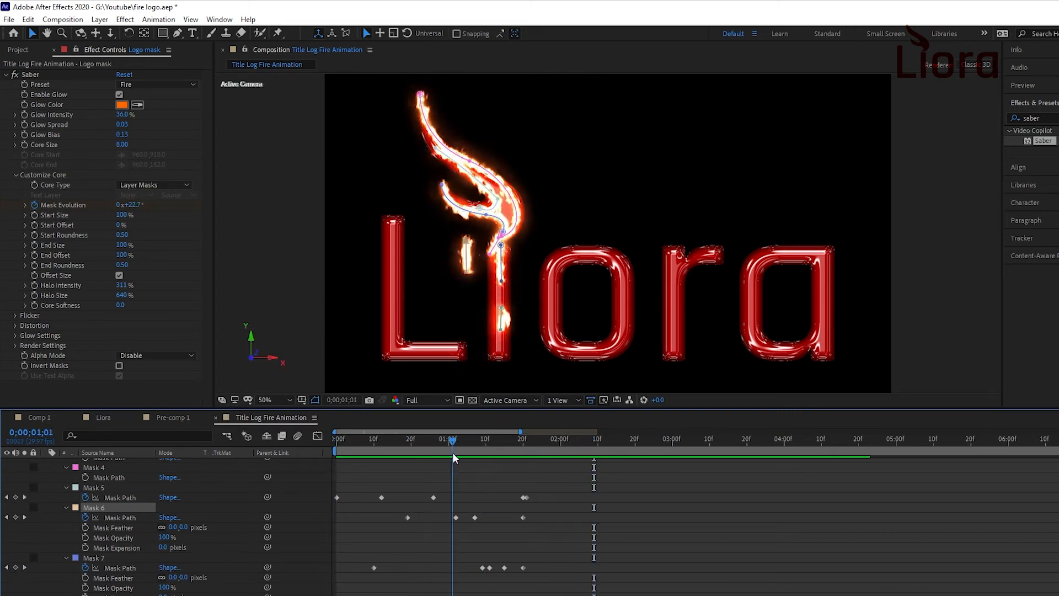
- Adjust the fire mask points along the lower part of the i's stem, review the playback, and save the project
click(178, 34)
click(496, 345)
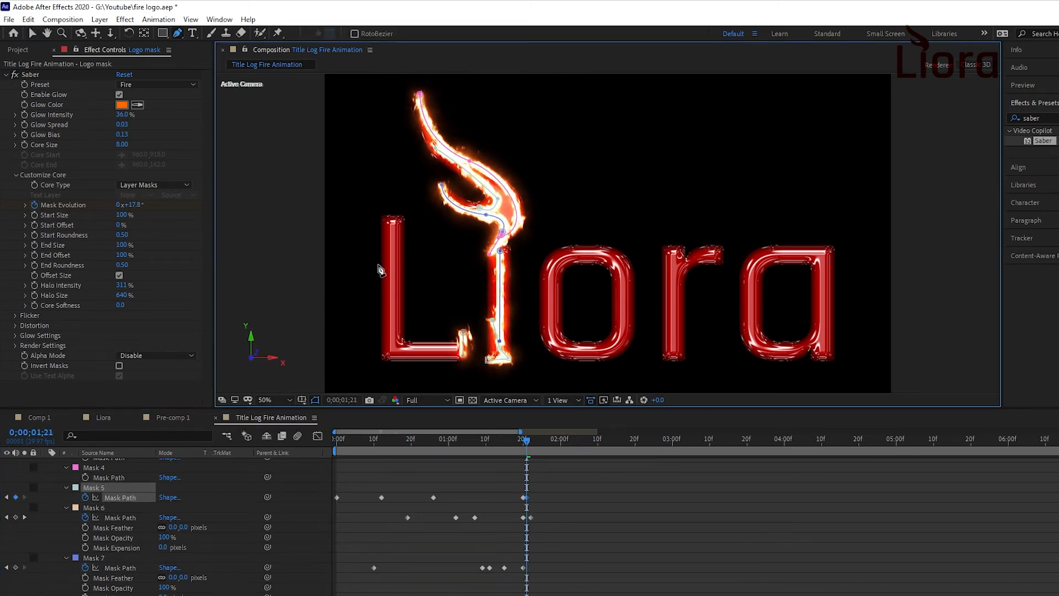
drag(527, 441, 556, 440)
click(32, 33)
mouse_move(492, 319)
mouse_down()
mouse_move(502, 320)
mouse_move(498, 299)
mouse_up()
key(space)
drag(397, 441, 528, 476)
key(ctrl+s)
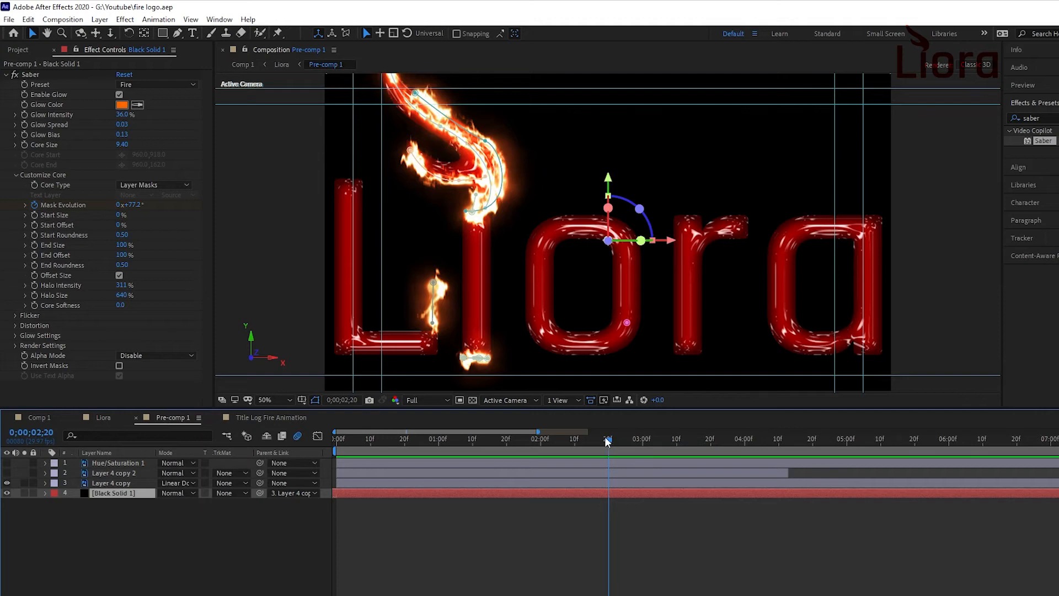
- Scrub through Pre-comp 1 from 0;00;02;20 onward to review how its fire travels over the letters
drag(605, 436, 745, 453)
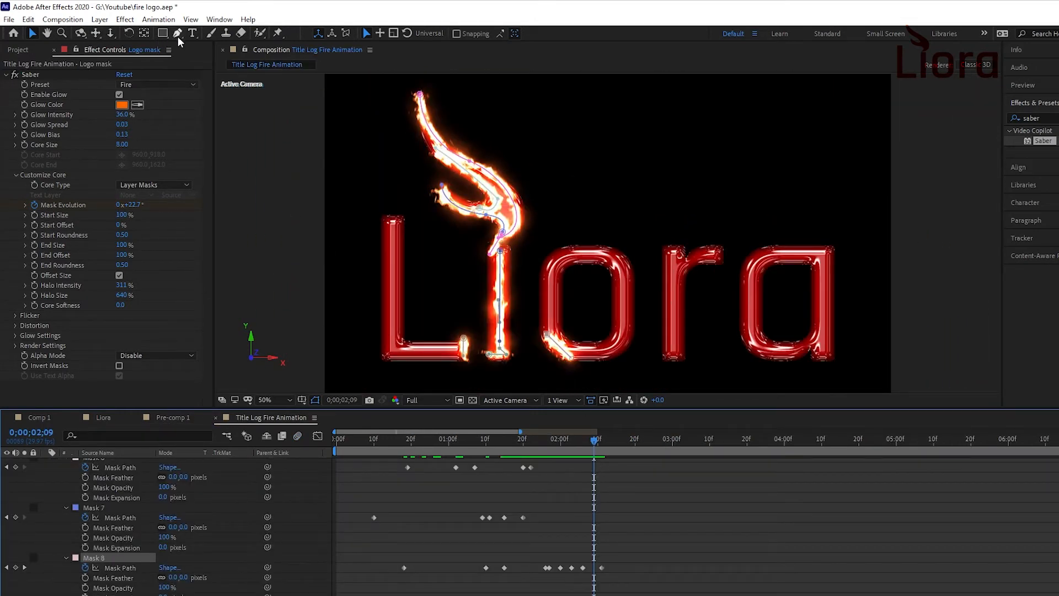
- At 0;00;02;09, try extending Mask 8 up the outer left side of the o, and play from 0;00;01;28
click(544, 337)
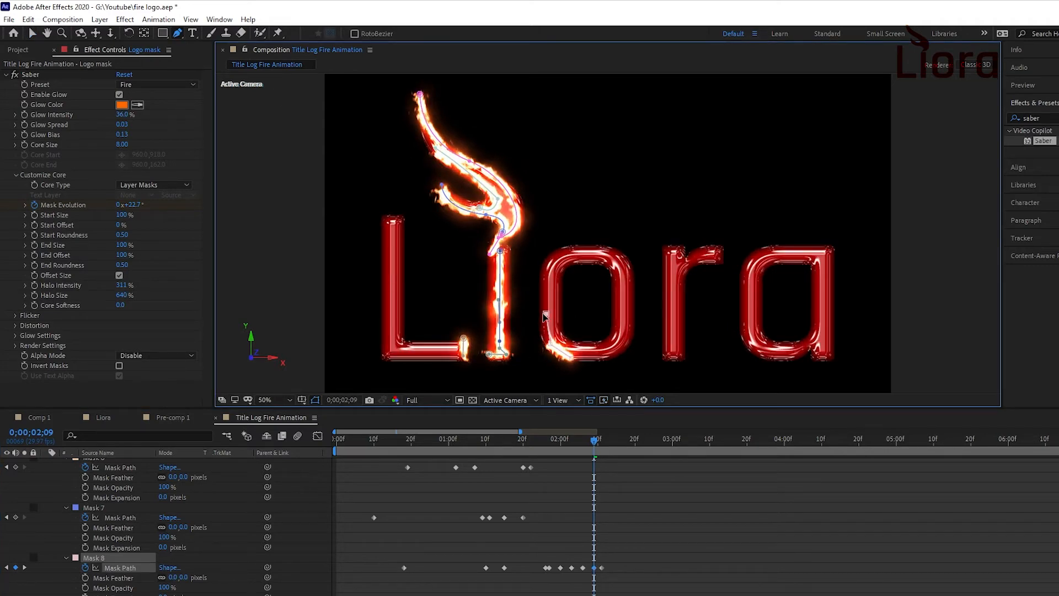
drag(545, 300, 549, 291)
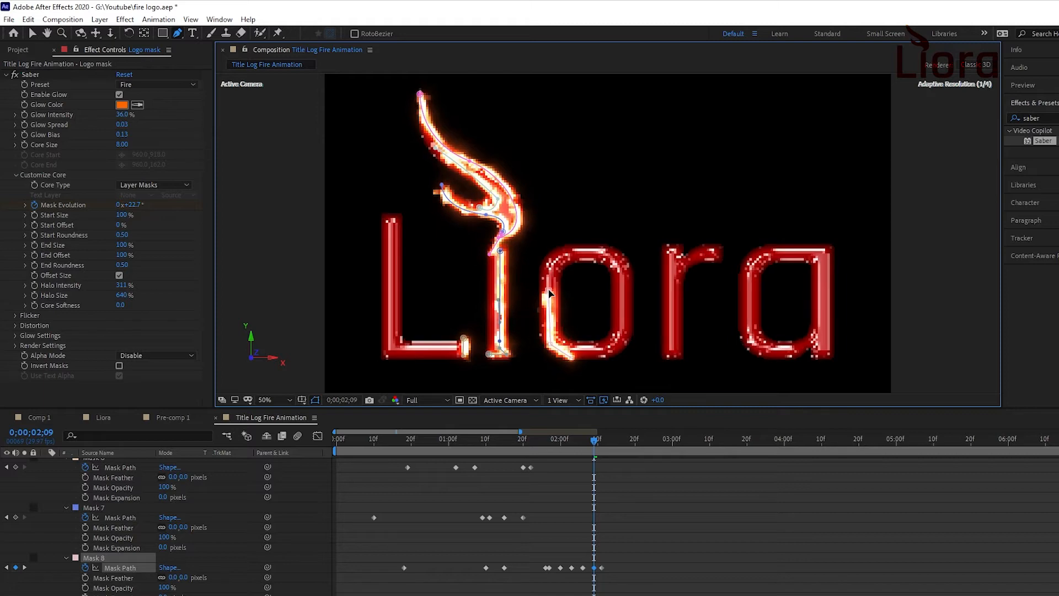
drag(596, 446, 551, 452)
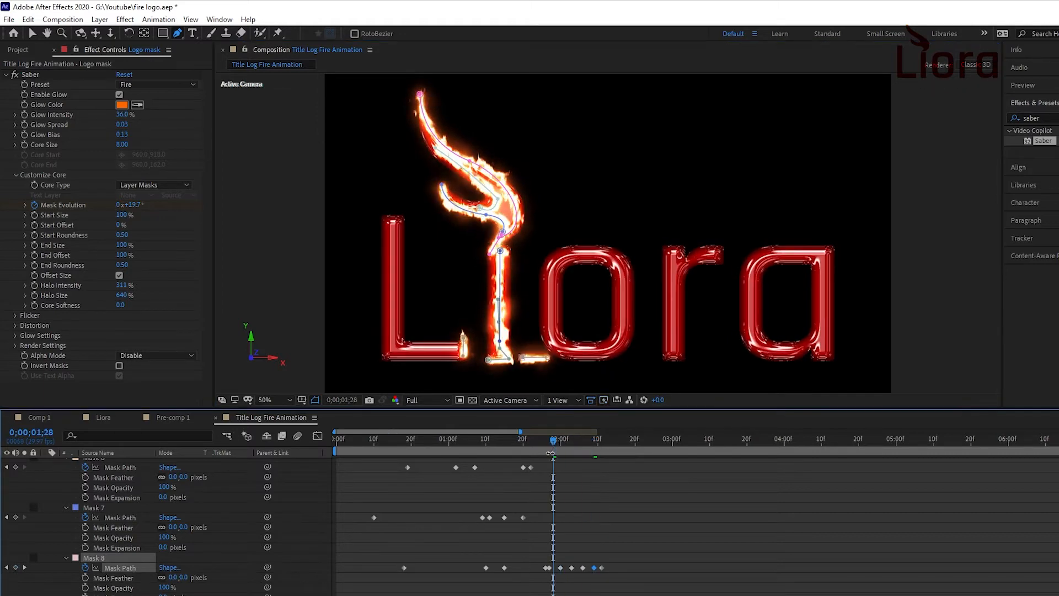
key(space)
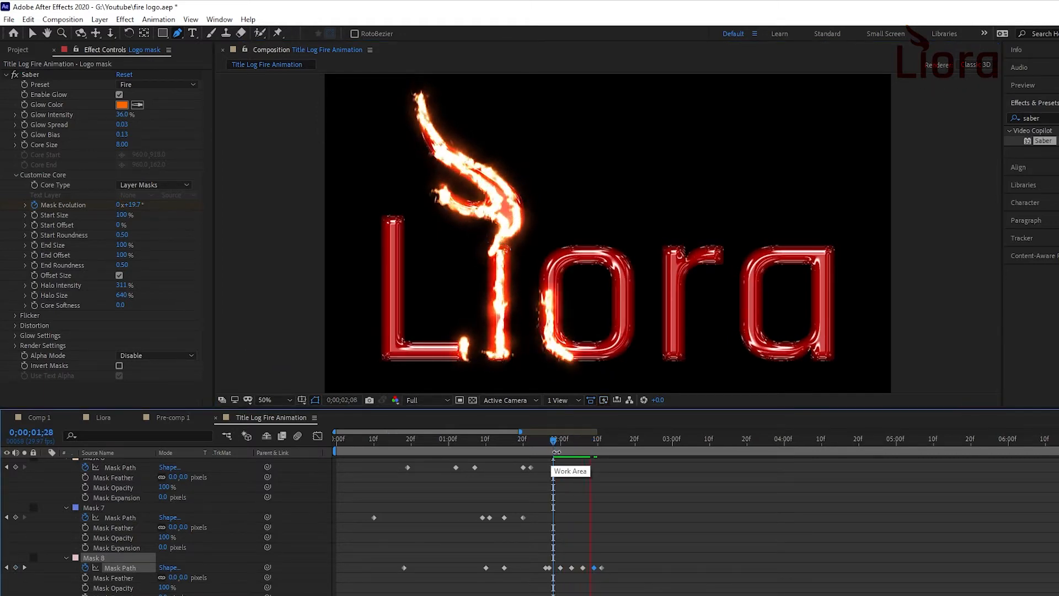
key(space)
- At 0;00;02;10, try reshaping Mask 8 higher along the o's left side, and play from 0;00;01;27
drag(604, 438, 596, 448)
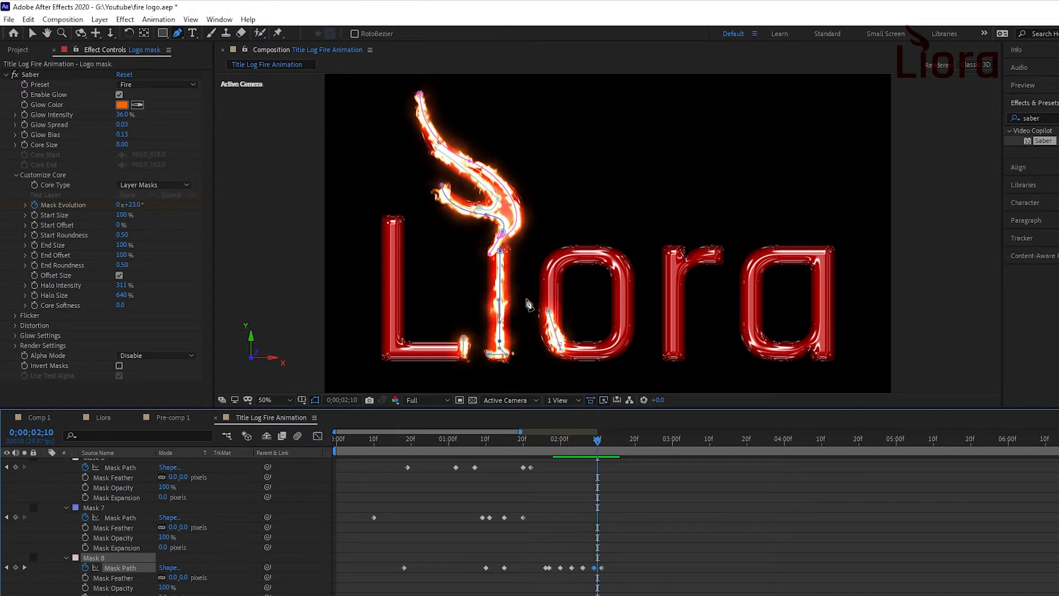
drag(549, 311, 548, 309)
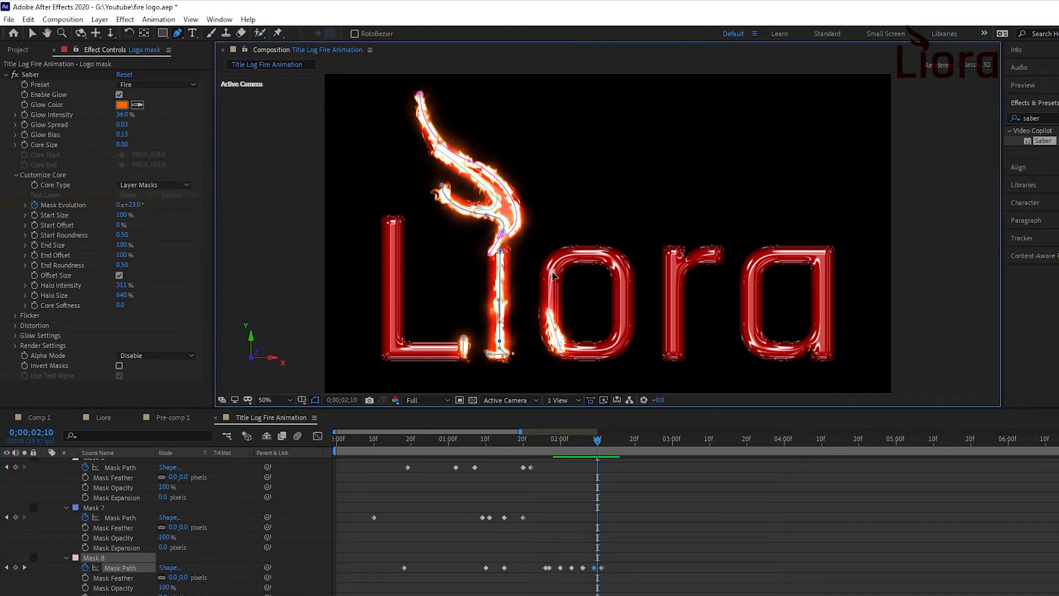
mouse_move(600, 445)
mouse_down()
mouse_move(619, 442)
mouse_move(552, 442)
mouse_up()
key(space)
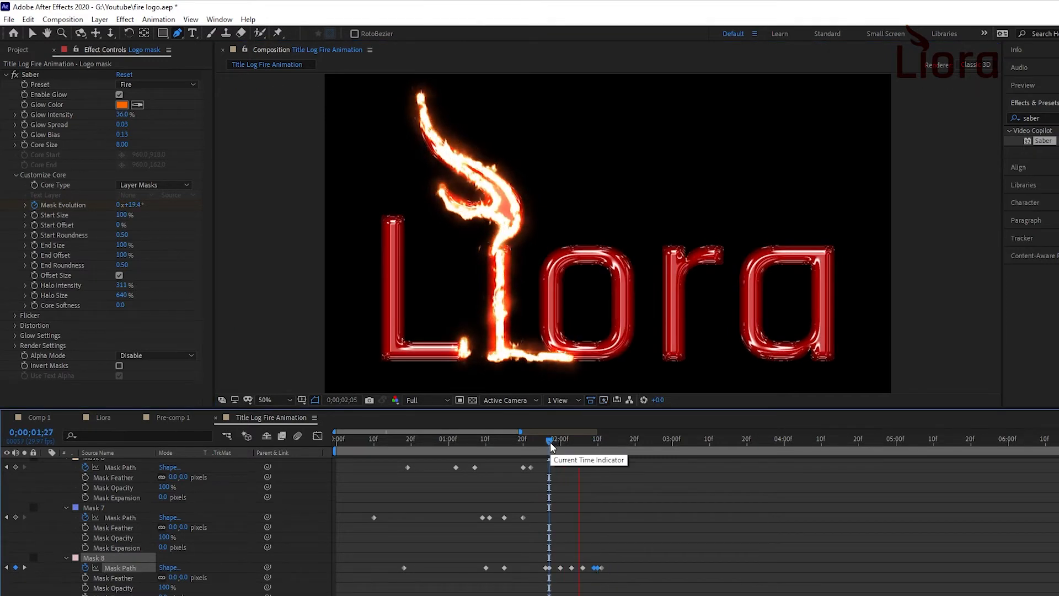
- At 0;00;02;08, extend Mask 8 along the bottom curve of the o, and play from 0;00;01;28 to check it
drag(550, 446, 591, 446)
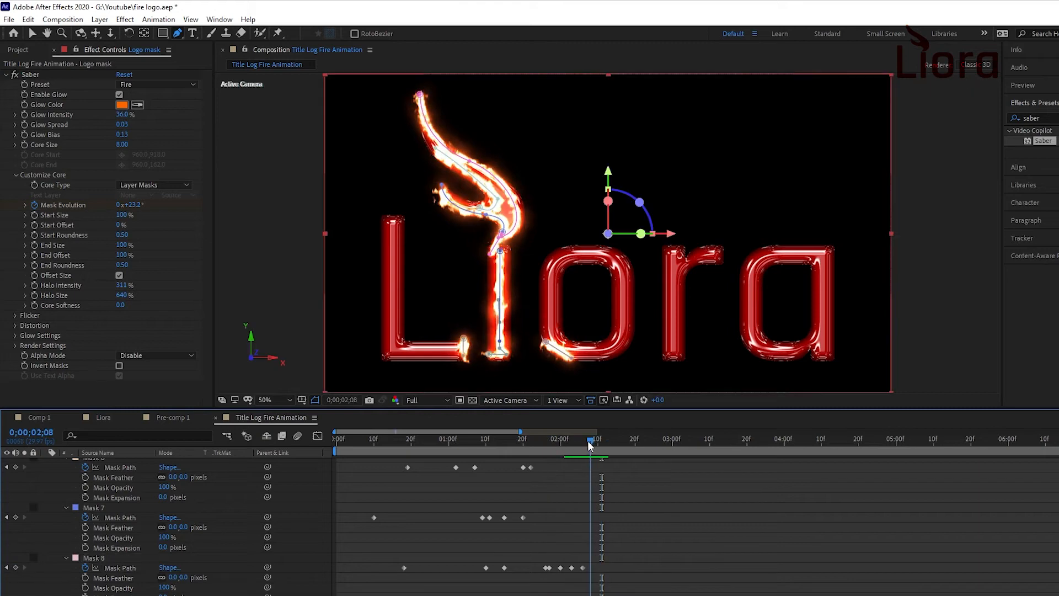
drag(547, 345, 600, 359)
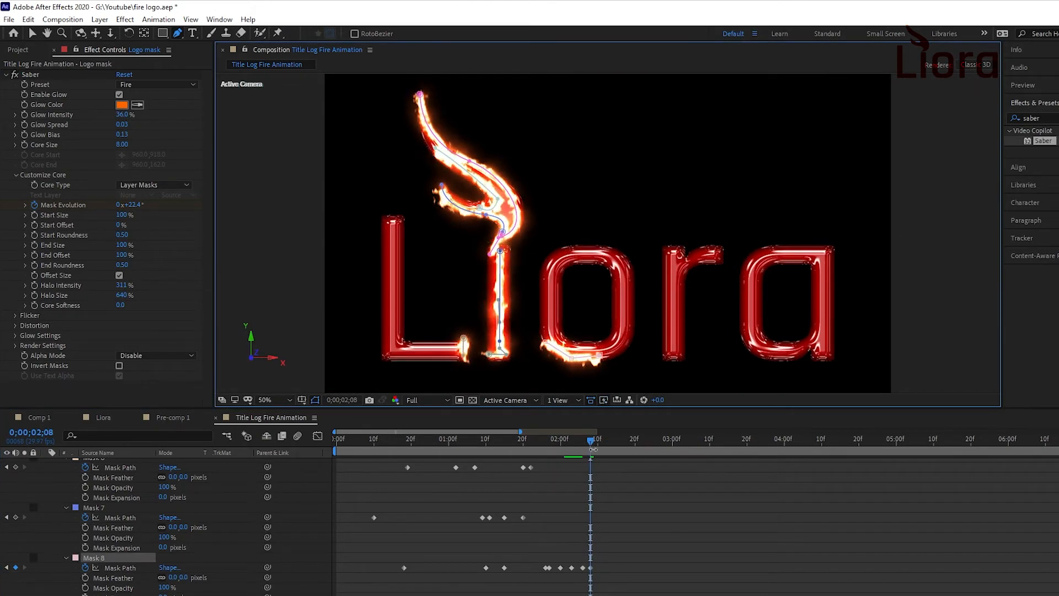
drag(591, 440, 553, 448)
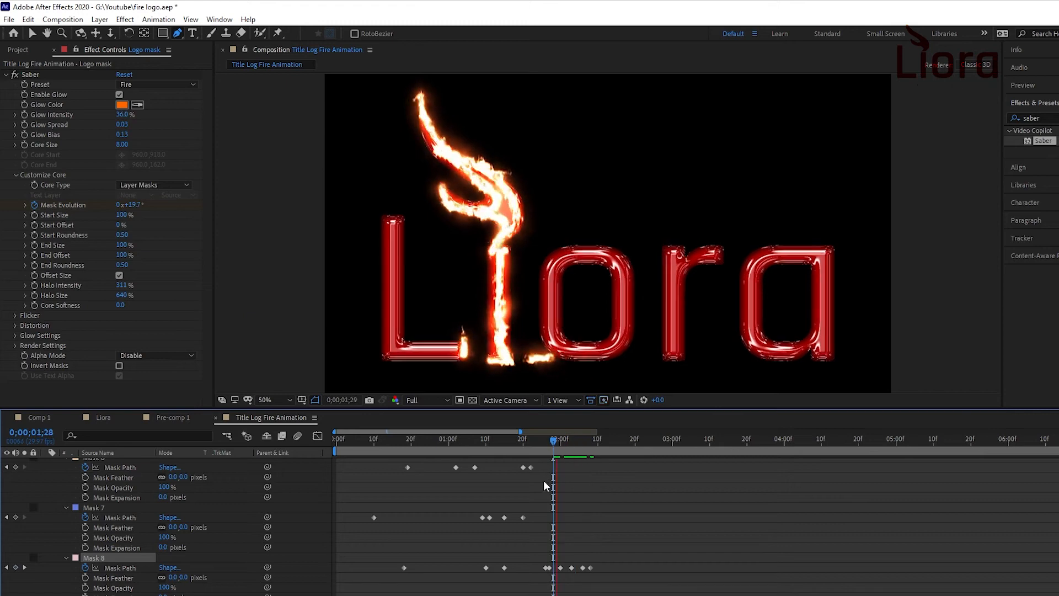
key(space)
key(space)
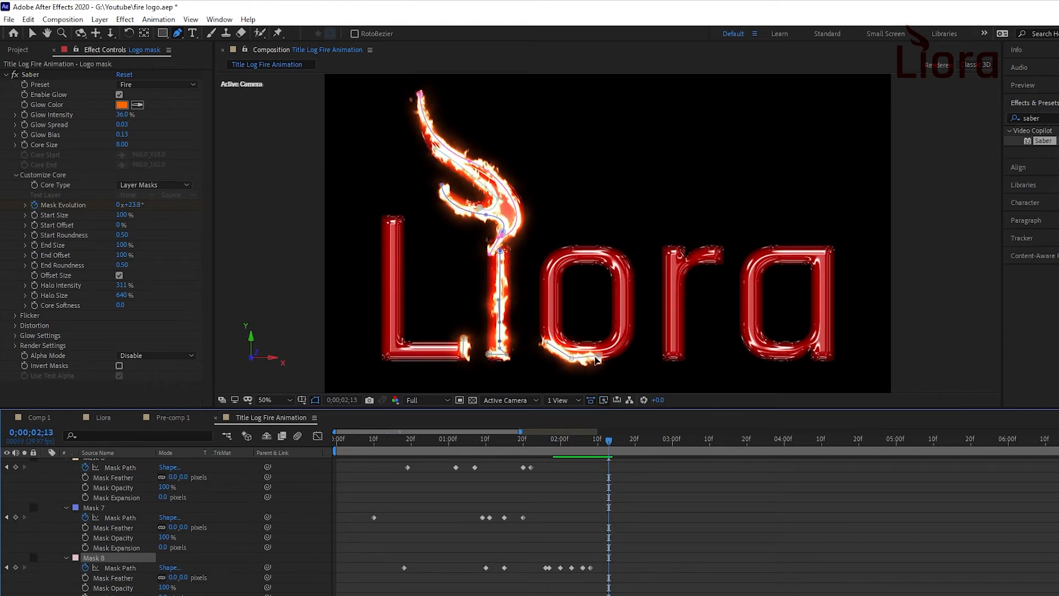
- At 0;00;02;13, extend Mask 8 across the bottom of the o and adjust its lower-left point, and play it back
drag(599, 358, 581, 357)
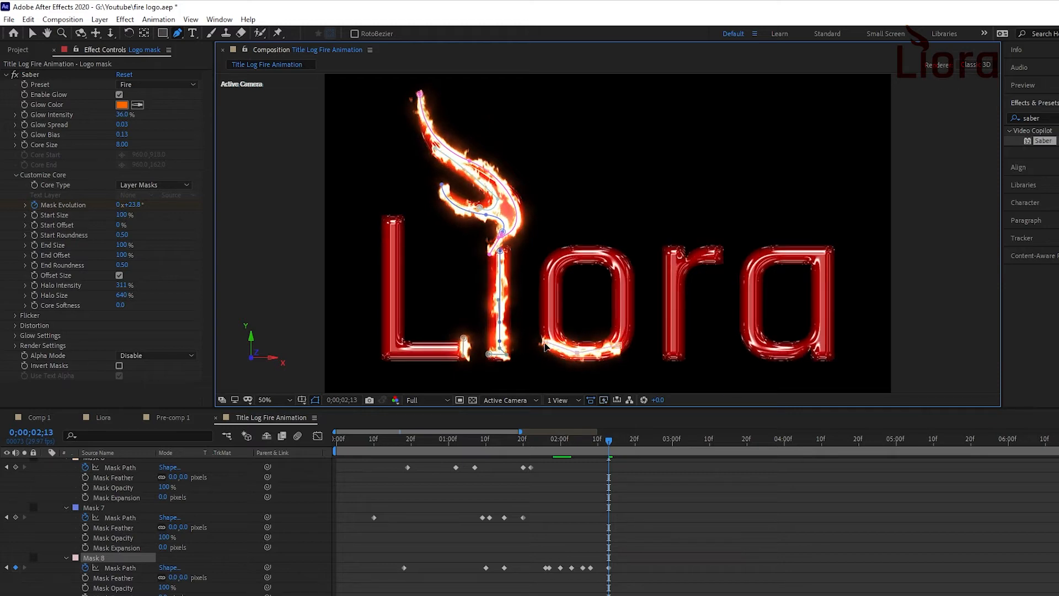
drag(545, 346, 551, 338)
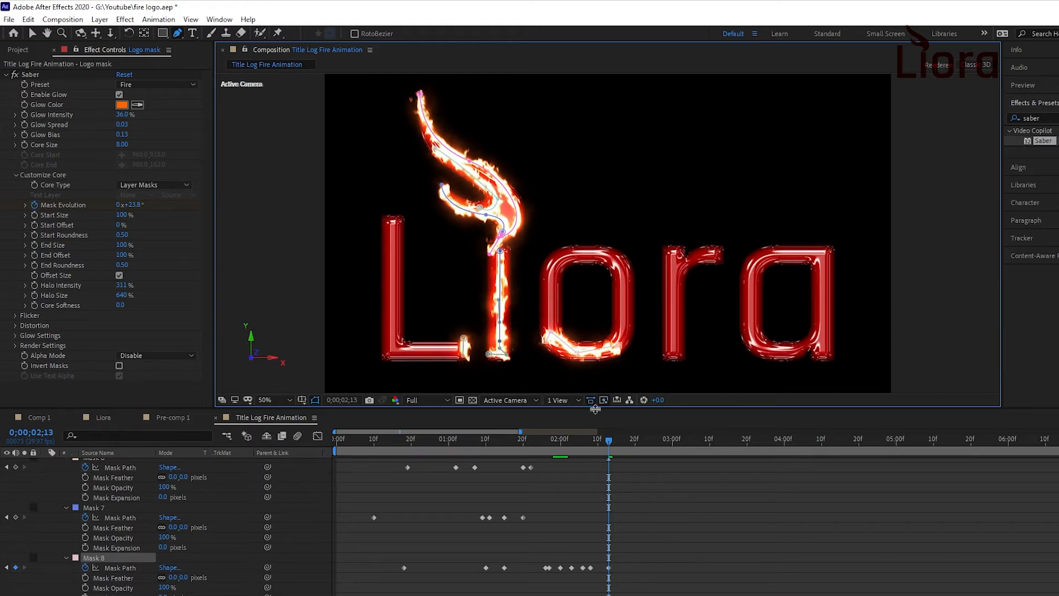
key(space)
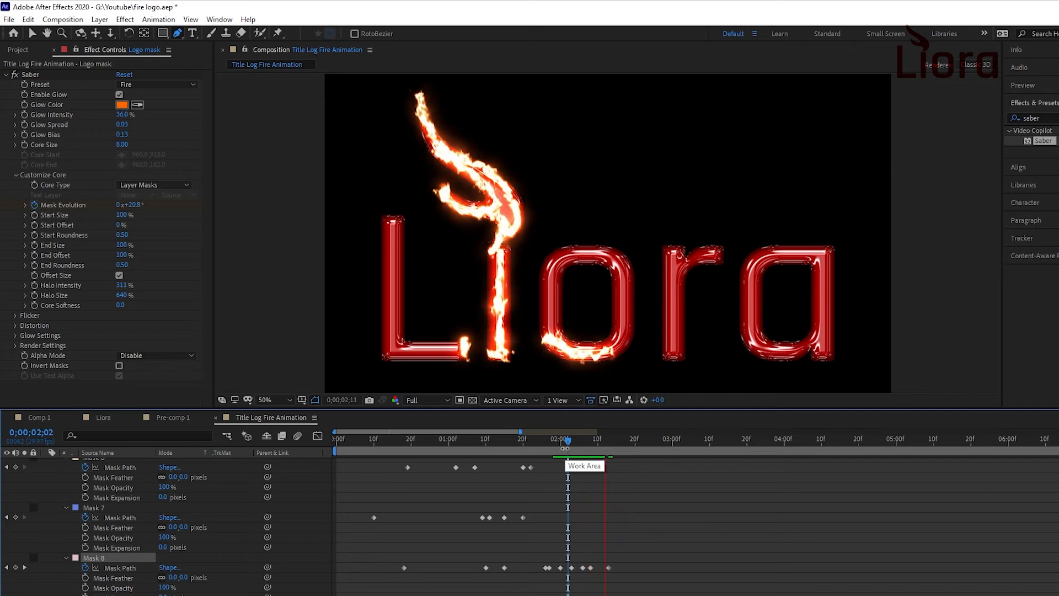
key(space)
- Extend Mask 8 up the left side of the o at 0;00;02;17 and to its upper-left corner at 0;00;02;21, and review it
click(551, 291)
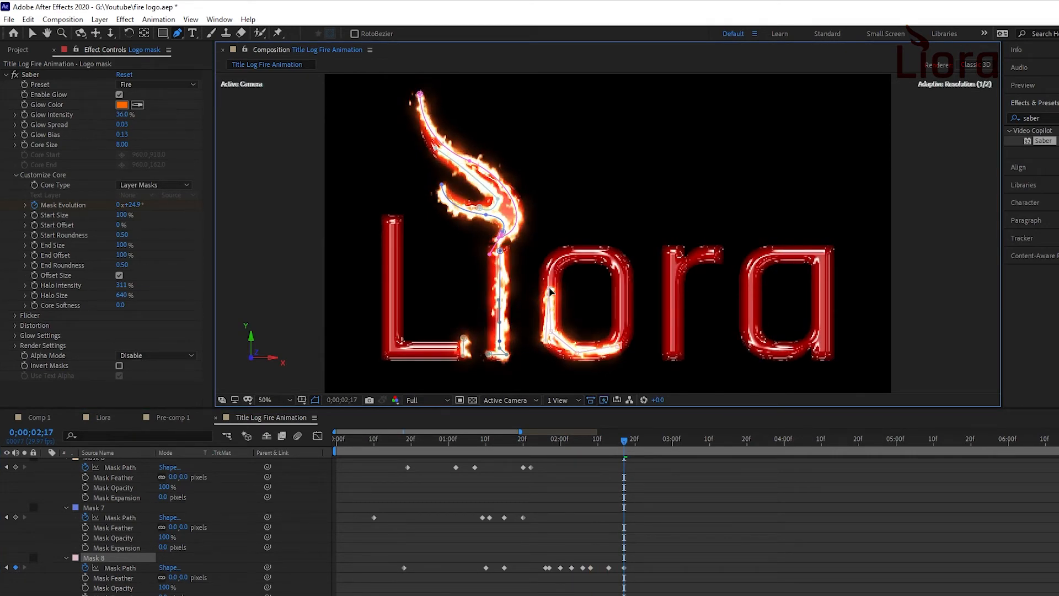
drag(624, 444, 557, 450)
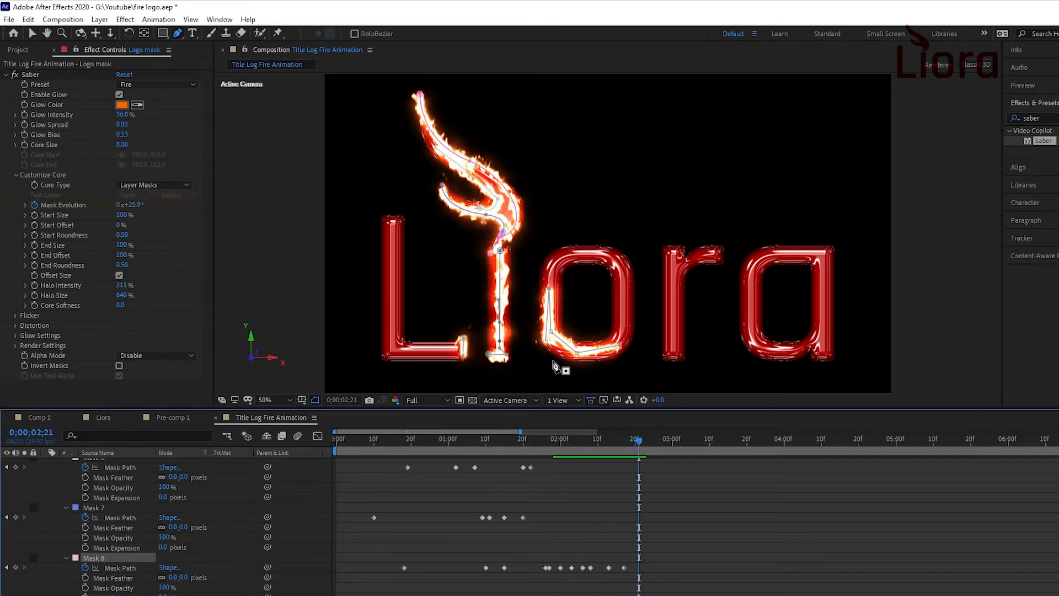
click(556, 261)
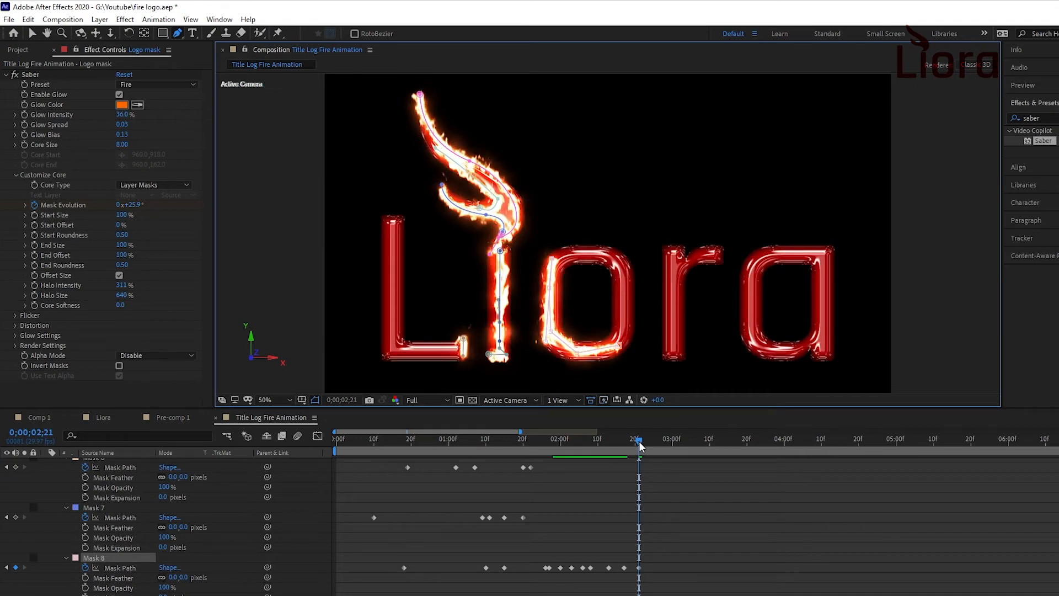
drag(639, 445, 587, 450)
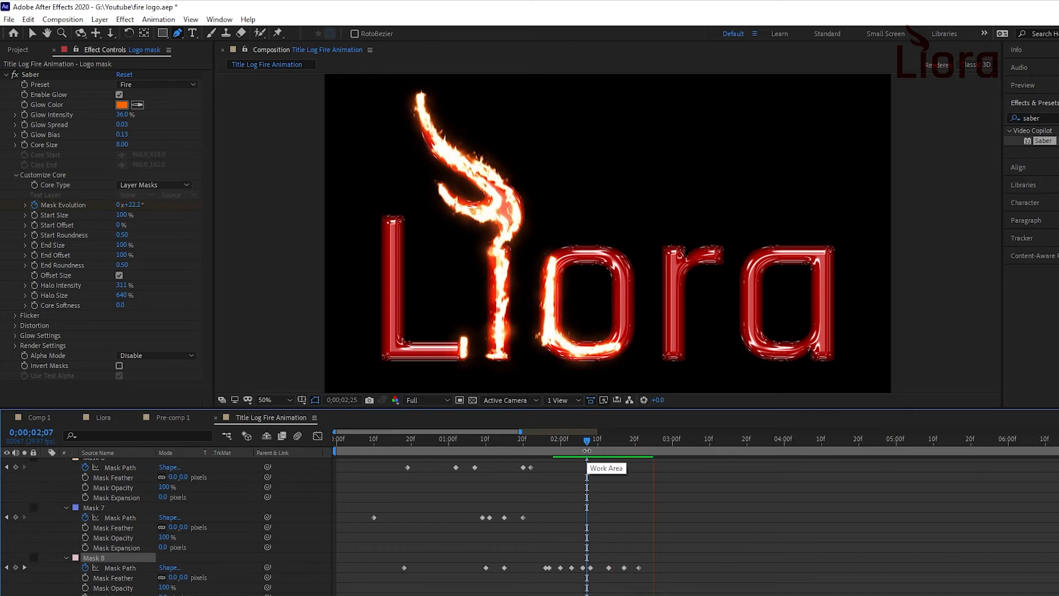
- Refine Mask 8 at the o's lower-left corner and left side, and play it back
click(559, 352)
click(545, 309)
click(633, 445)
key(space)
- Extend Mask 8 around the lower-right corner and up the right side of the o, and play it back
click(619, 346)
click(626, 309)
click(582, 447)
key(space)
key(space)
- Try carrying Mask 8 around the upper-right corner and across the top of the o, and play it back
click(615, 260)
click(583, 253)
click(605, 446)
key(space)
click(613, 448)
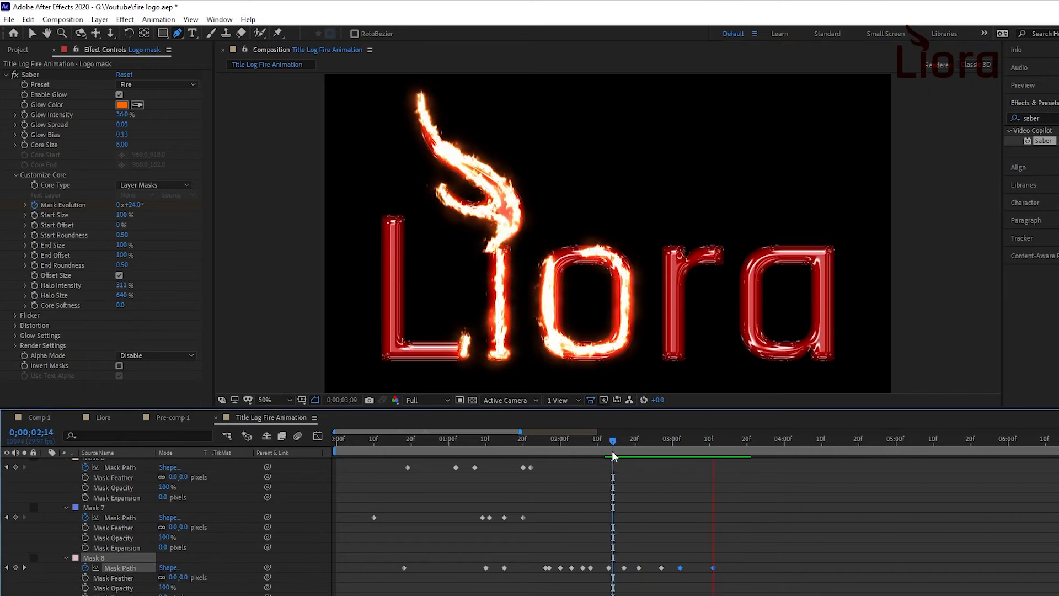
- At 0;00;03;03, draw a new mask path over the top and down the right side of the o, and play the animation
drag(607, 448, 682, 451)
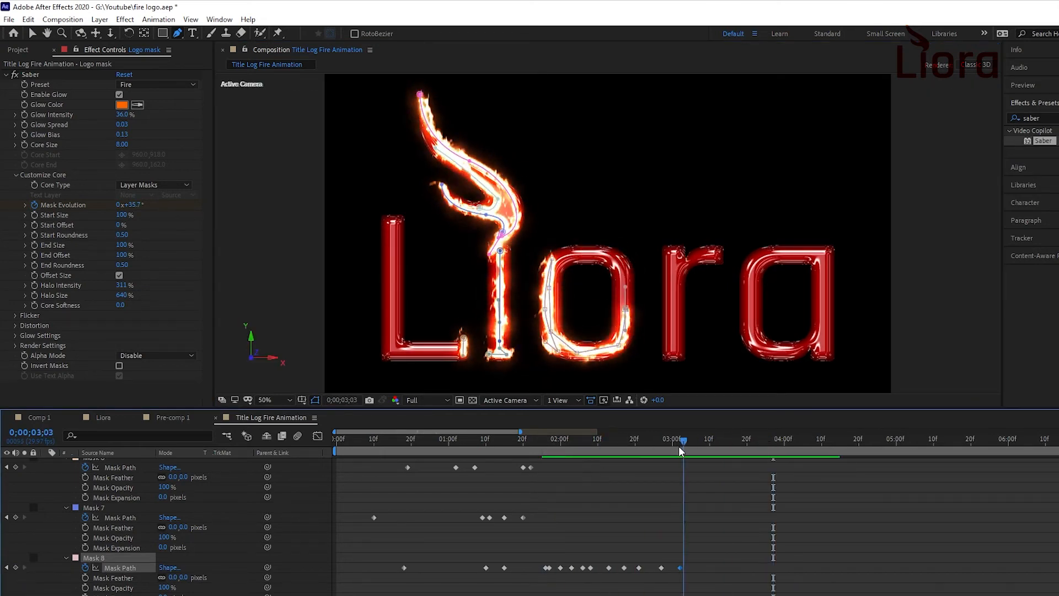
click(621, 300)
click(34, 33)
click(177, 33)
click(561, 255)
click(616, 259)
click(632, 271)
click(627, 298)
drag(683, 441, 414, 436)
key(space)
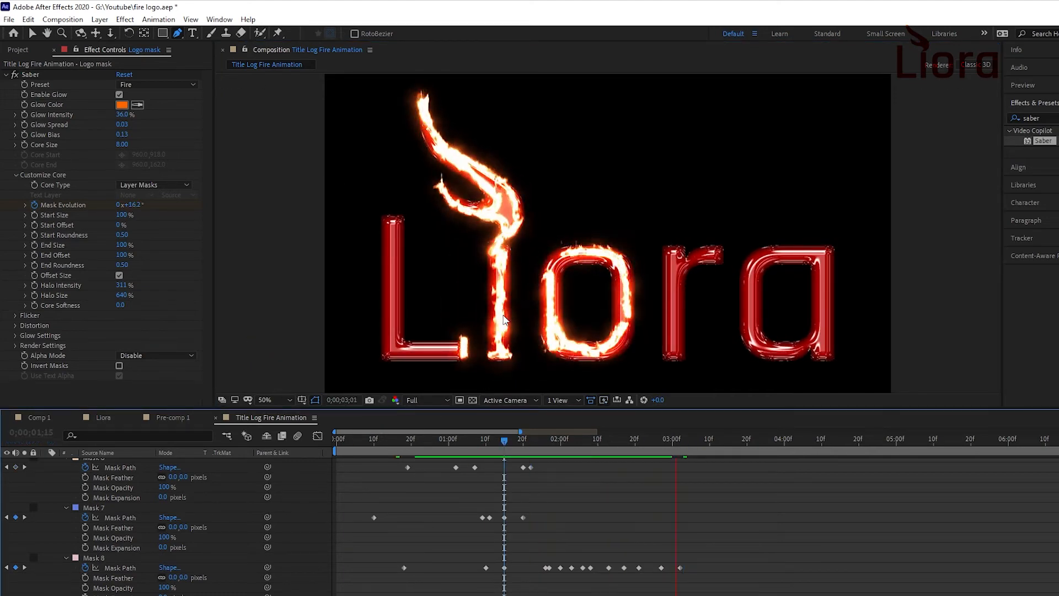
- Try moving the new mask down along the o's bottom at 0;00;02;01 and 0;00;01;28, and play it back
drag(588, 444, 564, 444)
key(v)
drag(627, 323, 602, 359)
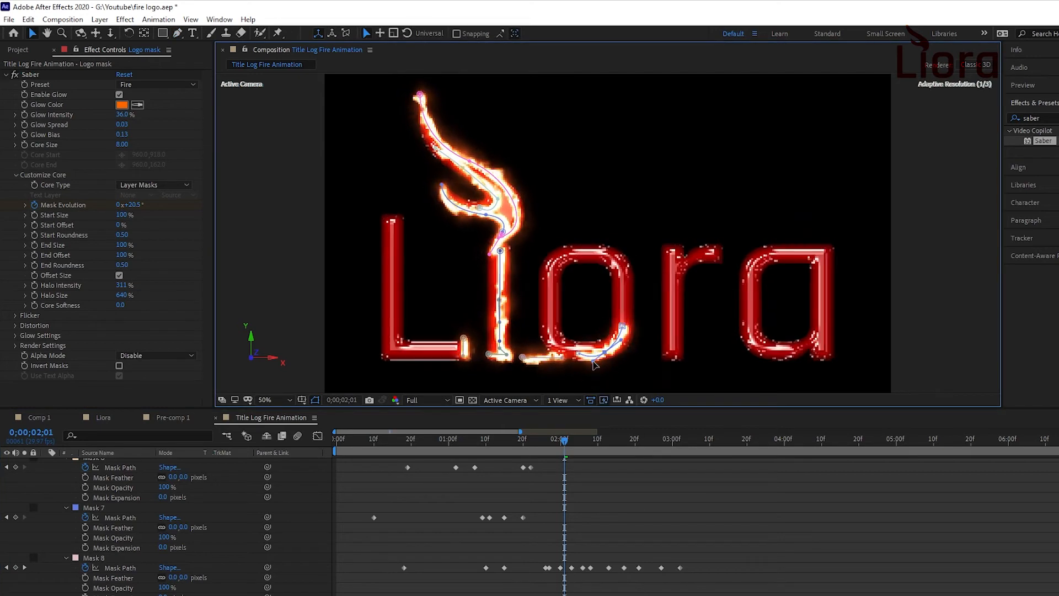
click(523, 441)
key(space)
key(space)
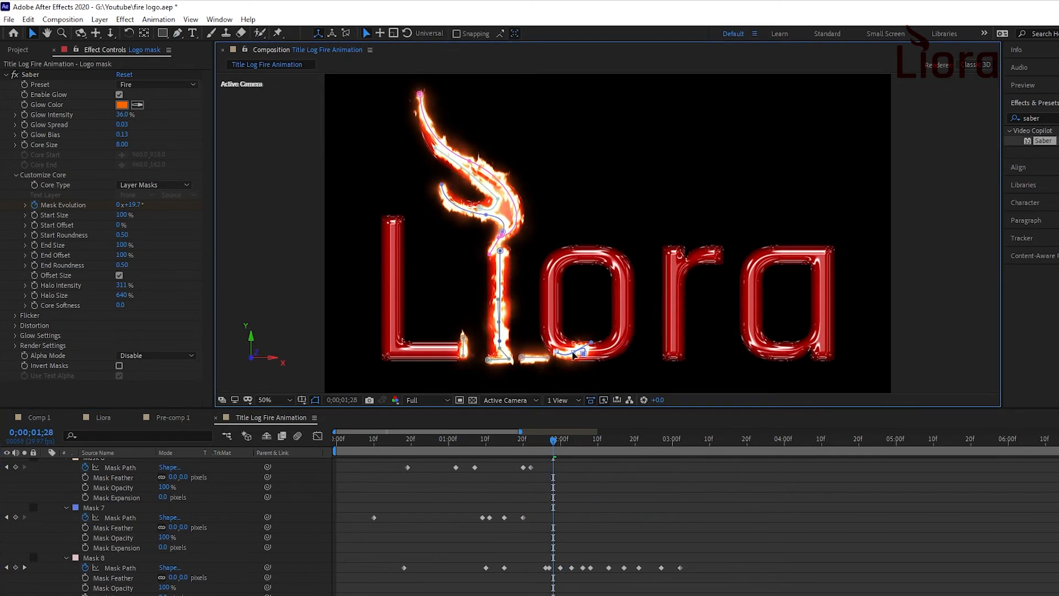
drag(583, 355, 578, 359)
click(523, 442)
key(space)
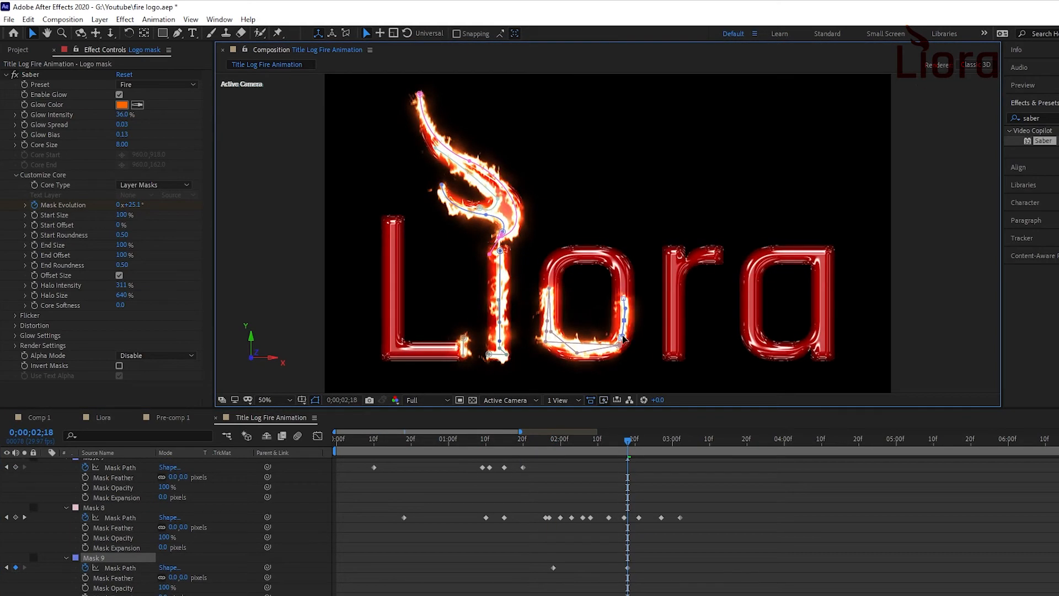
- Reshape Mask 9 around the o's lower-right corner at about 0;00;02;16 and 0;00;02;13, and play it back
key(space)
click(557, 441)
drag(556, 442, 620, 441)
drag(621, 330, 616, 346)
mouse_move(620, 441)
mouse_down()
mouse_move(589, 458)
mouse_move(609, 458)
mouse_up()
drag(620, 338, 586, 363)
drag(607, 442, 572, 444)
key(space)
key(space)
- Extend Mask 9 up the right side and over the top of the o, ending at 0;00;03;05, and play the animation
drag(624, 291, 625, 270)
drag(612, 254, 578, 255)
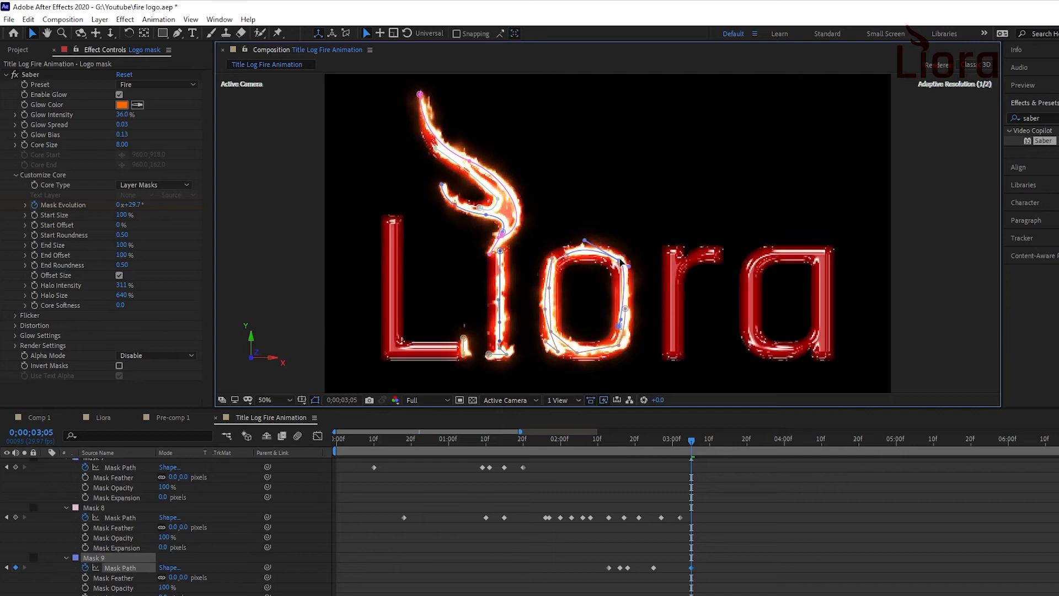
drag(619, 261, 631, 280)
key(space)
key(space)
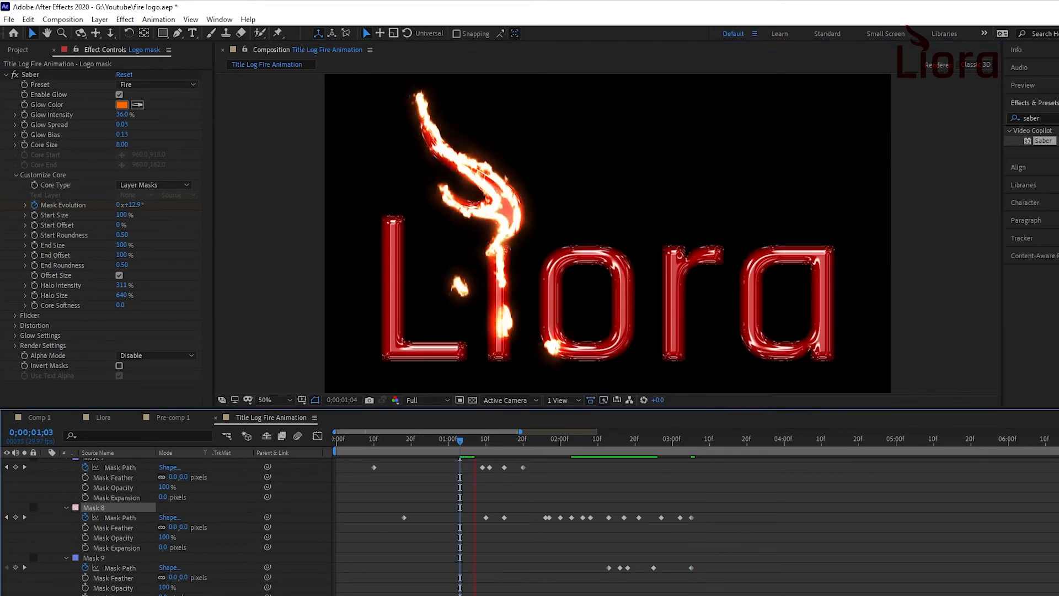
click(748, 442)
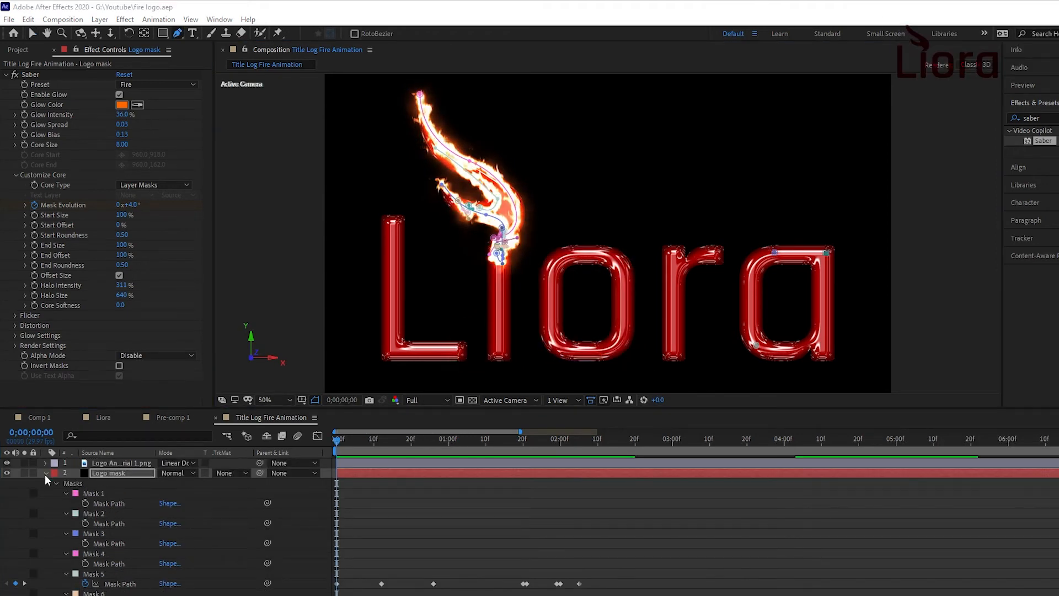
- At about 0;00;02;02, try moving the small flame mask from the i's foot to the bottom of the o, and undo it
click(46, 472)
drag(337, 441, 485, 459)
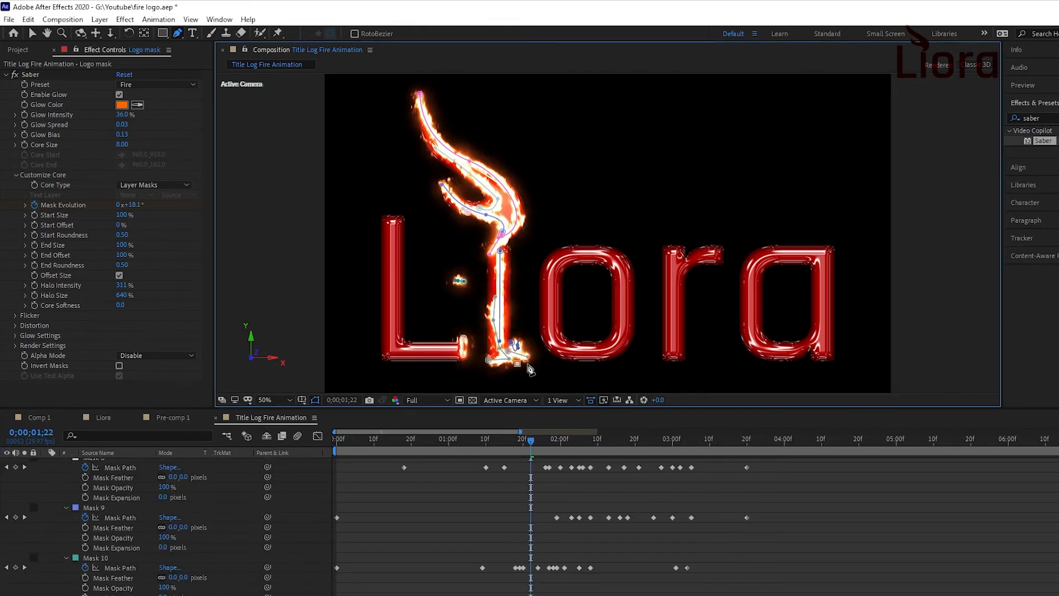
drag(531, 441, 569, 442)
key(v)
drag(521, 362, 583, 359)
click(570, 448)
key(ctrl+z)
scroll(390, 468, down, 2)
- Move Mask 12 from the o onto the foot of the r with path changes at 0;00;02;22 and 0;00;02;25
mouse_move(569, 440)
mouse_down()
mouse_move(508, 441)
mouse_move(551, 447)
mouse_up()
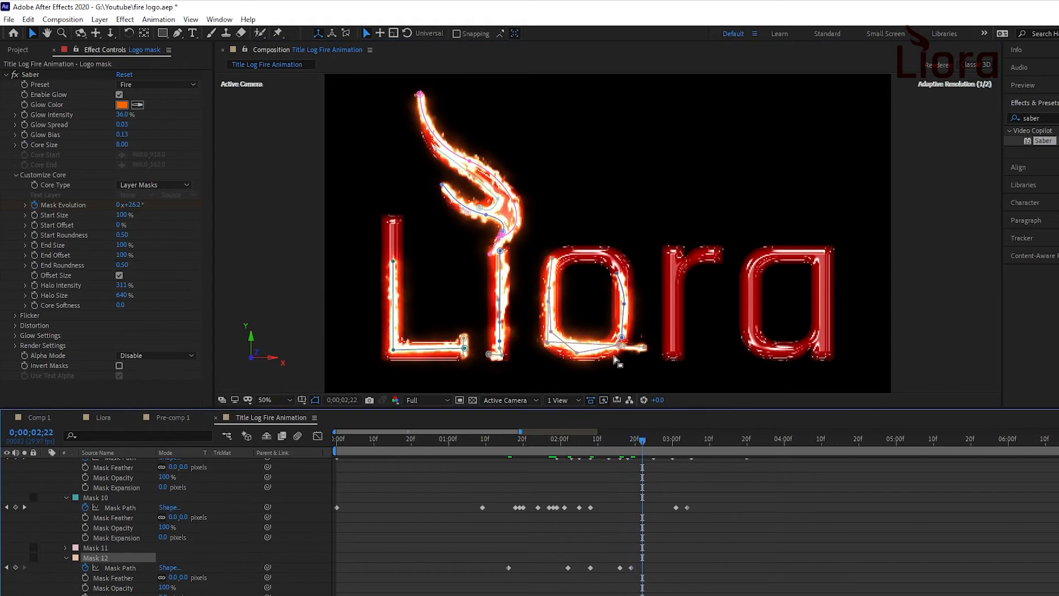
drag(644, 347, 686, 357)
click(591, 441)
click(653, 441)
drag(622, 346, 662, 357)
click(680, 441)
drag(686, 441, 650, 443)
- At 0;00;02;25, add a point to Mask 12 on the r's stem just above its foot
click(693, 317)
click(177, 34)
click(654, 441)
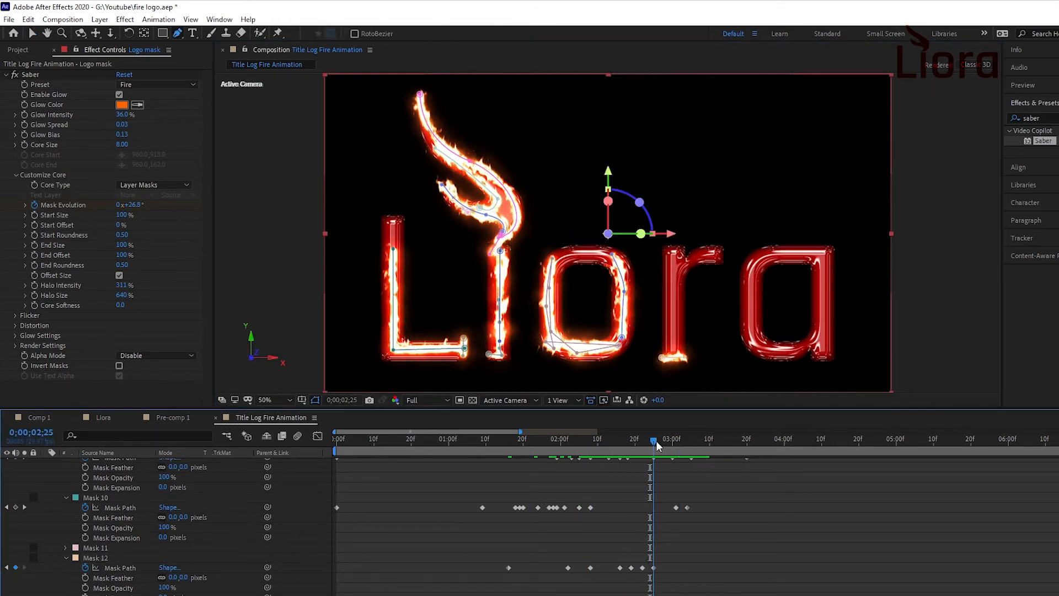
click(664, 358)
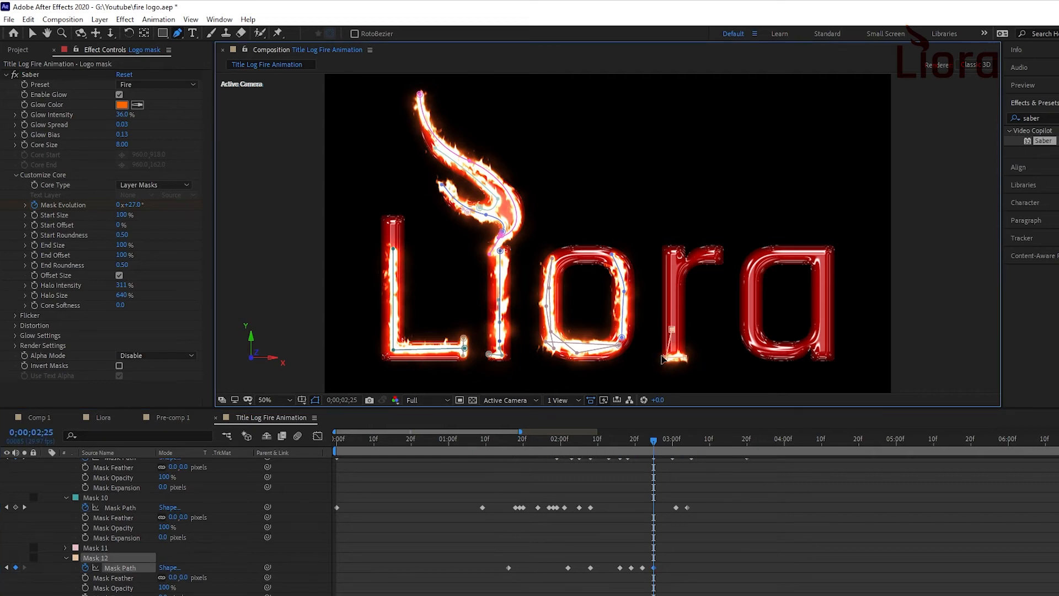
- Extend Mask 12 up the r's stem at 0;00;02;28, 0;00;03;05 and 0;00;03;11, and scrub back to review it
click(665, 441)
drag(672, 330, 673, 298)
drag(667, 358, 673, 357)
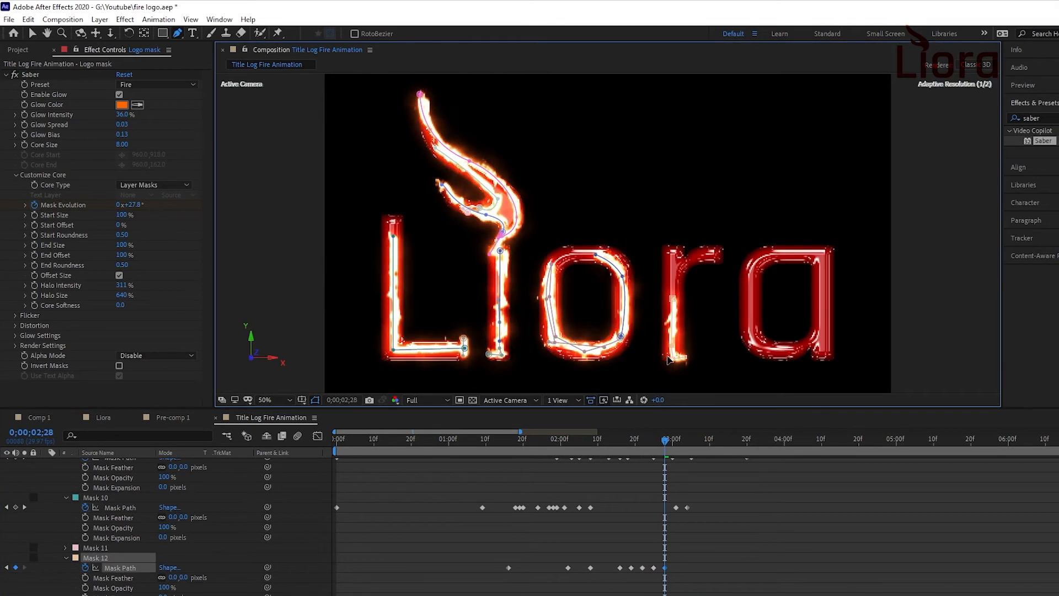
key(space)
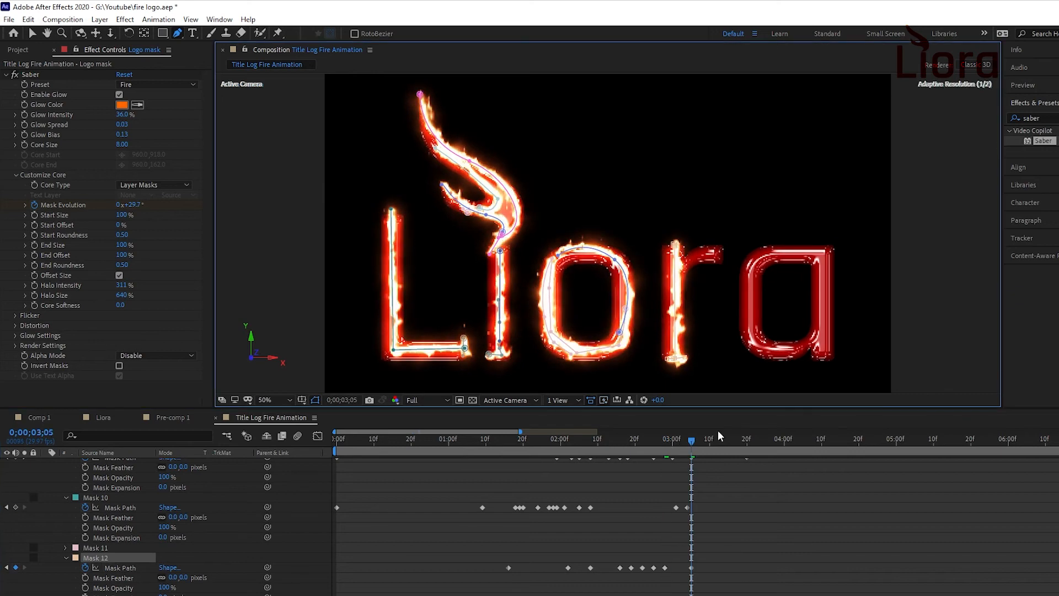
drag(674, 249, 673, 241)
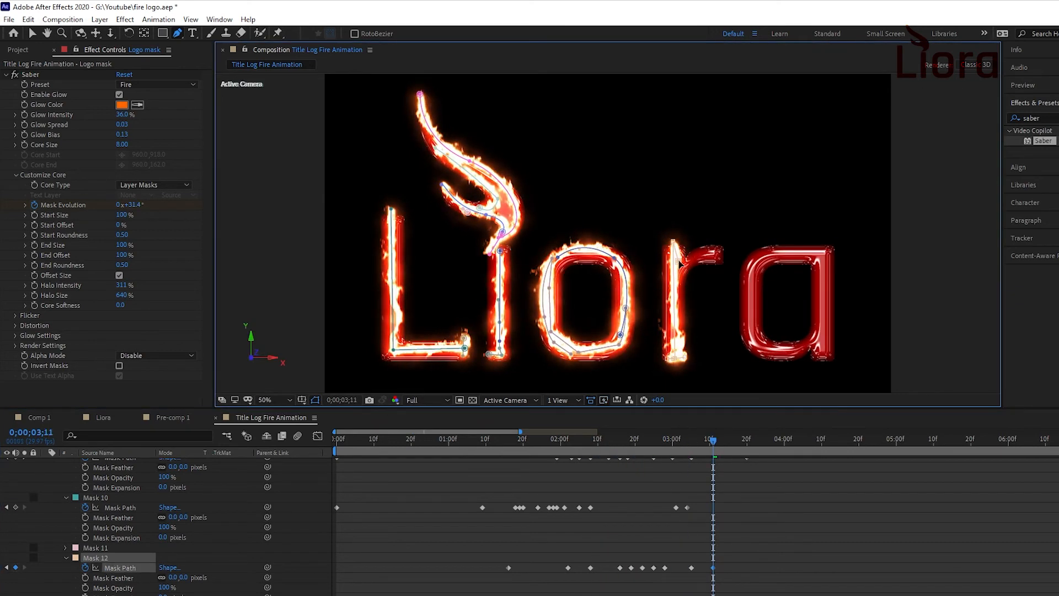
mouse_move(713, 440)
mouse_down()
mouse_move(644, 439)
mouse_move(732, 440)
mouse_move(564, 441)
mouse_up()
- Draw a new mask along the arm of the r, and enable keyframing of its Mask Path at 0;00;03;14
key(v)
key(p)
key(g)
click(720, 256)
click(696, 257)
click(683, 271)
key(space)
key(space)
click(55, 484)
scroll(71, 491, down, 3)
click(85, 568)
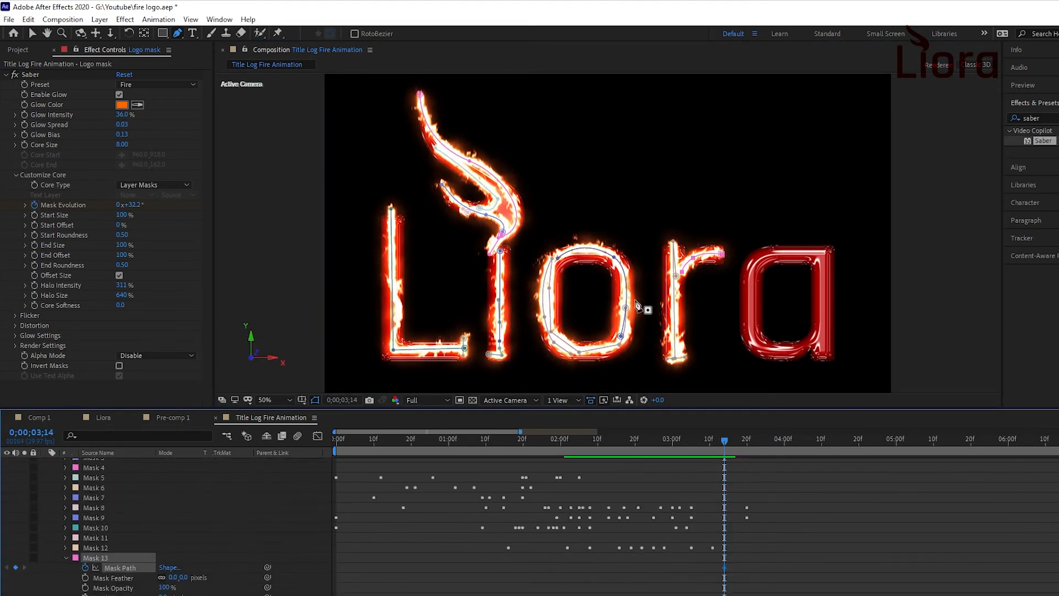
- At about 0;00;03;02, pull Mask 13 in toward the top of the r's stem, and play the animation
drag(725, 441, 680, 464)
key(v)
mouse_move(682, 272)
mouse_down()
mouse_move(654, 286)
mouse_move(675, 266)
mouse_up()
click(646, 265)
drag(680, 441, 521, 450)
key(space)
- Move Mask 13 from the r's stem back to the o at an earlier frame, and check the frames in between
click(595, 446)
drag(610, 462, 621, 458)
drag(673, 341, 563, 335)
click(623, 446)
click(642, 445)
click(650, 444)
click(662, 452)
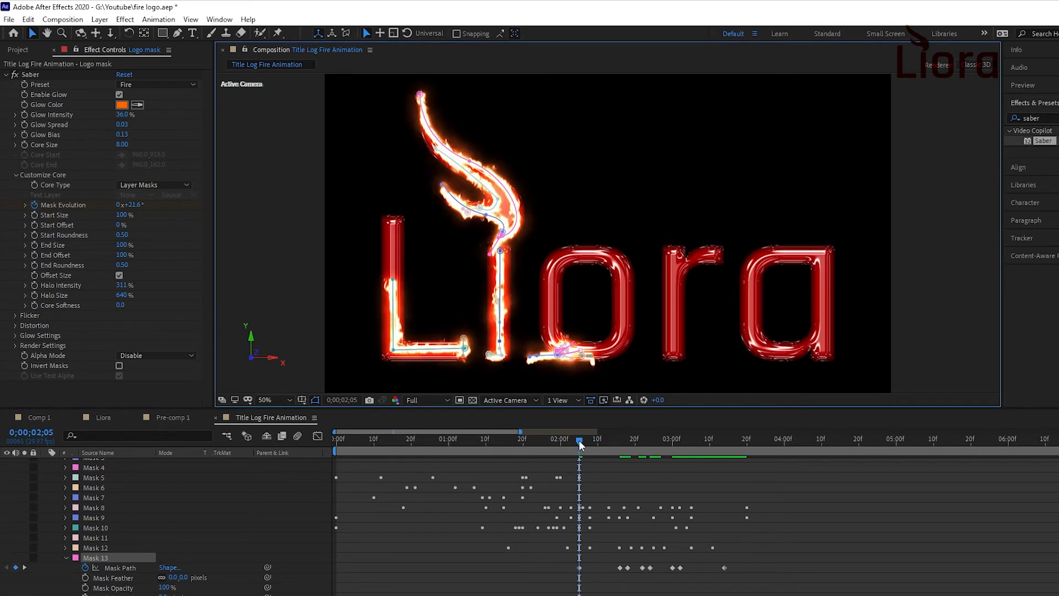
- Move Mask 13 to the foot of the i at about 0;00;01;20 and up its stem at about 0;00;01;01
drag(580, 441, 523, 444)
drag(601, 322, 551, 361)
drag(568, 351, 512, 351)
drag(522, 442, 450, 473)
drag(512, 351, 505, 298)
- At 0;00;00;00, move Mask 12 up to the top of the i, and play from the start
drag(452, 441, 335, 444)
drag(505, 338, 495, 276)
key(space)
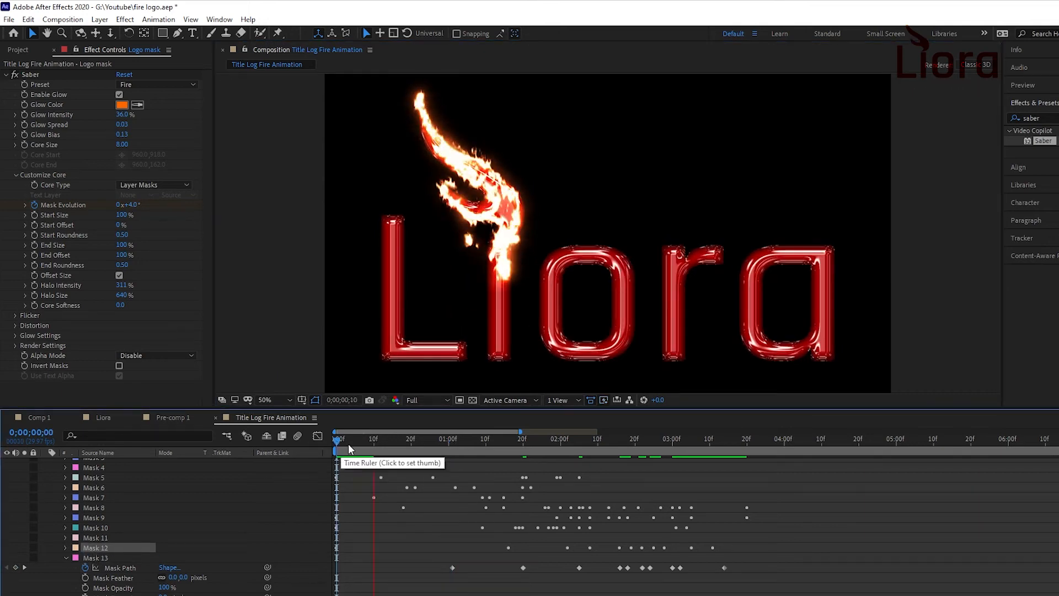
- Move Mask 13 lower on the i's stem at about 0;00;01;08, and play from the start
drag(636, 443, 428, 443)
drag(501, 280, 507, 320)
drag(478, 441, 301, 420)
key(space)
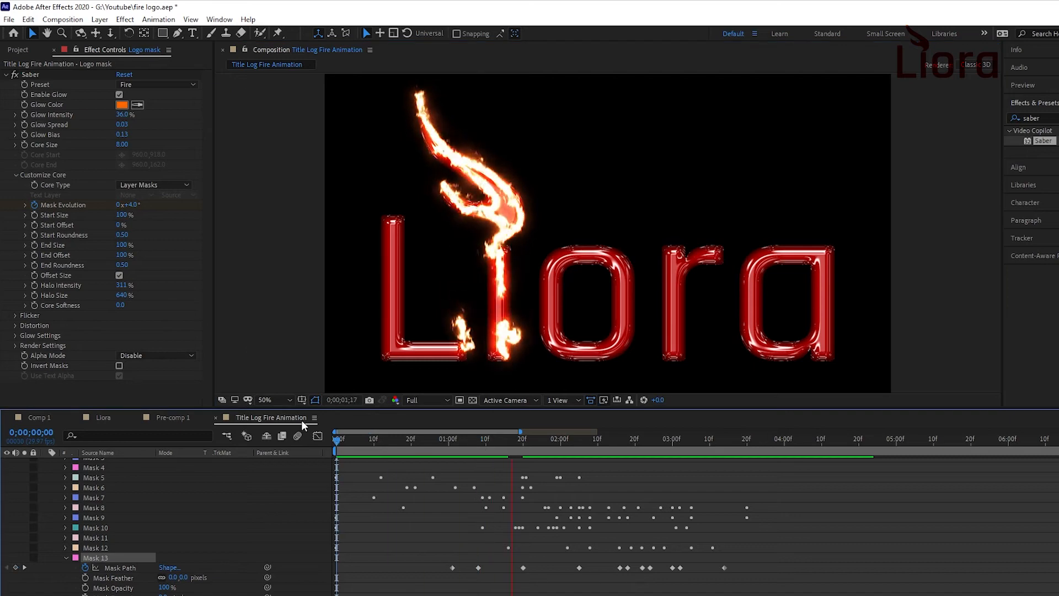
key(space)
- Duplicate the small flame mask between the L and the i, and move the copy to the tip of the r's arm
drag(739, 441, 415, 443)
right_click(465, 280)
click(110, 32)
key(ctrl+d)
drag(465, 281, 720, 256)
drag(478, 445, 451, 459)
- Clear the copied mask's path keyframes and place it at the tip of the r's arm, and play the animation
click(66, 537)
click(85, 547)
drag(579, 305, 721, 258)
drag(452, 441, 254, 435)
key(space)
- Add Mask Path keyframes for Mask 14 around 0;00;03;20 and lower the flame beneath the r's arm, and play it back
drag(682, 446, 748, 446)
key(alt+shift+m)
key(alt+shift+m)
key(space)
drag(721, 298, 721, 309)
click(631, 442)
key(space)
click(724, 270)
- Try a Saber Start Size of 0%, and undo it
click(88, 580)
drag(121, 215, 66, 215)
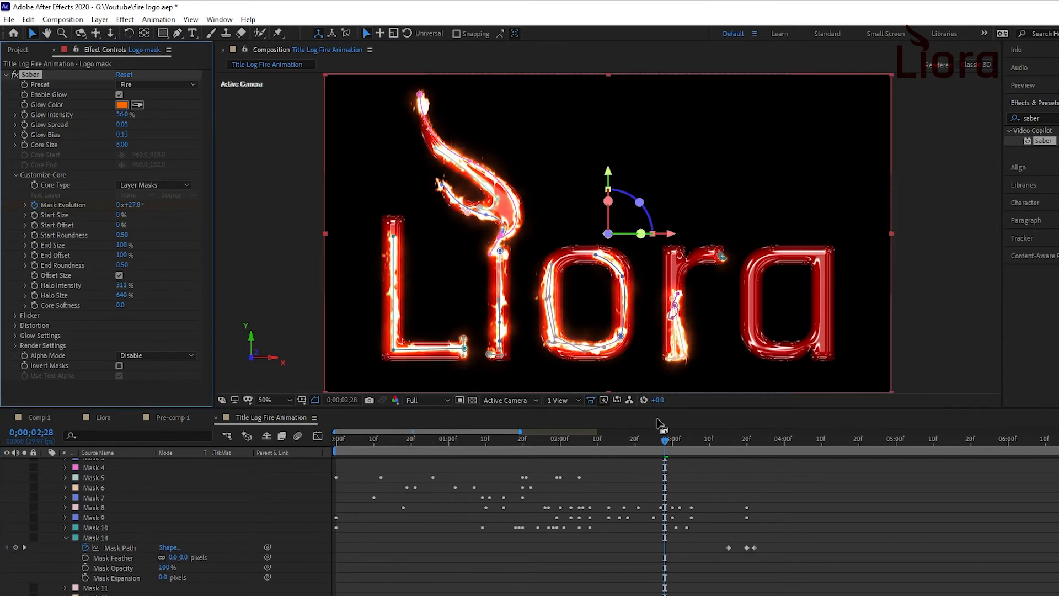
key(ctrl+z)
- Place Mask 14 at the r's foot at about 0;00;03;10 and near the stem's top at about 0;00;03;13, and play from the start
drag(697, 446, 710, 458)
drag(721, 257, 676, 358)
drag(709, 442, 721, 446)
drag(702, 297, 675, 268)
drag(721, 447, 335, 444)
key(space)
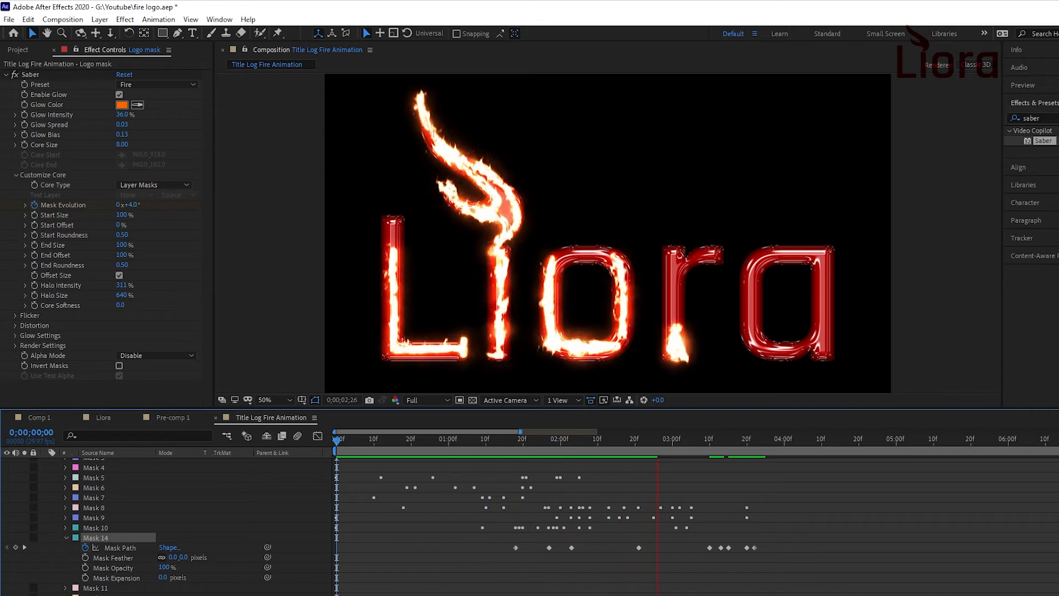
- Drop Mask 14 from below the r's arm to the baseline and shift it toward the a at about 0;00;03;20
click(729, 441)
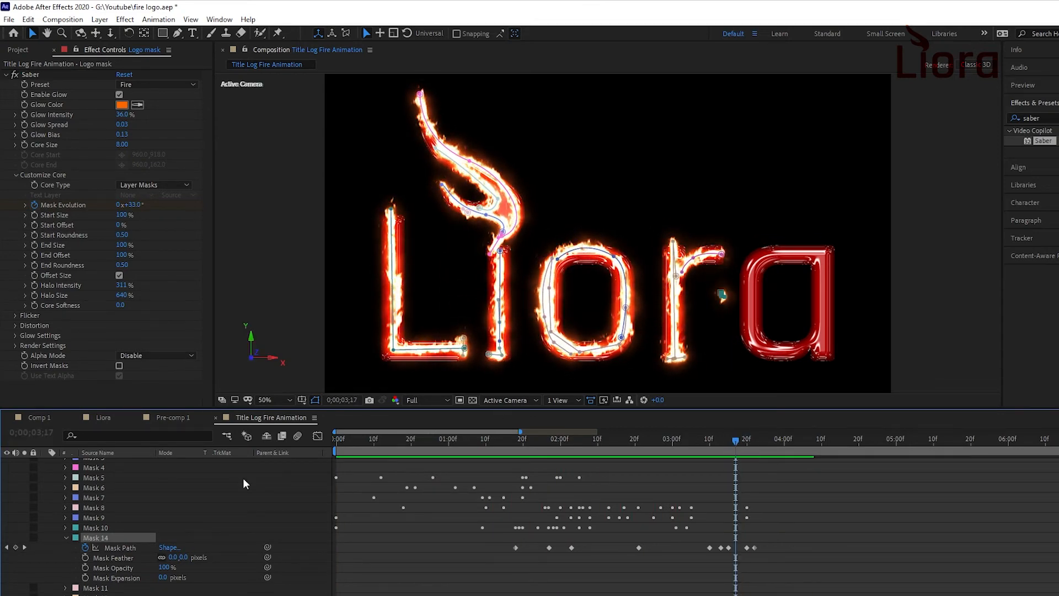
scroll(243, 479, down, 2)
drag(722, 295, 722, 357)
drag(706, 443, 747, 444)
drag(723, 351, 750, 355)
mouse_move(747, 442)
mouse_down()
mouse_move(724, 442)
mouse_move(747, 442)
mouse_up()
drag(748, 354, 764, 356)
- Revise Mask 14's path between the r and the a at about 0;00;03;13, and review it
drag(747, 442, 720, 441)
key(Delete)
drag(678, 269, 707, 353)
mouse_move(722, 439)
mouse_down()
mouse_move(634, 456)
mouse_move(647, 457)
mouse_move(633, 471)
mouse_move(730, 456)
mouse_up()
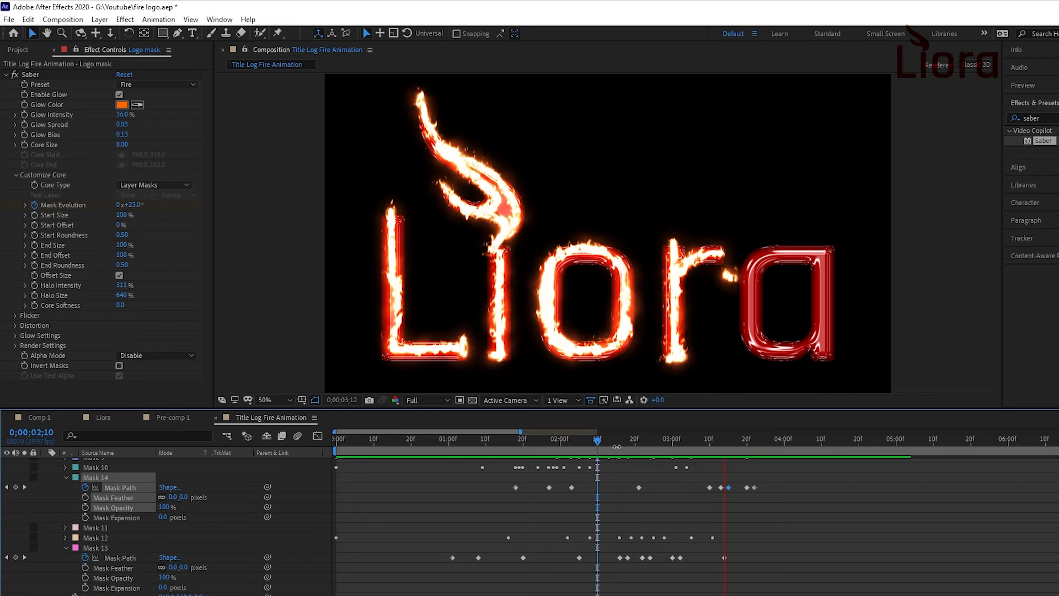
- Delete Mask 14's last two Mask Path keyframes, just after about 0;00;03;20
key(space)
drag(761, 480, 735, 496)
key(Delete)
- Shift the fire mask beside the i's foot at about 0;00;02;12, and raise the r's fire along its stem between about 0;00;03;01 and 0;00;03;07
drag(731, 442, 605, 464)
click(550, 336)
drag(510, 347, 538, 368)
drag(605, 440, 676, 441)
drag(675, 315, 674, 276)
drag(676, 441, 699, 440)
drag(676, 276, 677, 268)
- Carry the fire mask from the r's arm onto the a's left side between about 0;00;03;22 and 0;00;04;02
drag(699, 441, 754, 440)
drag(720, 257, 745, 268)
mouse_move(755, 440)
mouse_down()
mouse_move(696, 440)
mouse_move(766, 440)
mouse_up()
mouse_move(745, 267)
mouse_down()
mouse_move(756, 259)
mouse_move(747, 280)
mouse_up()
drag(766, 440, 774, 441)
mouse_move(748, 279)
mouse_down()
mouse_move(751, 334)
mouse_move(747, 273)
mouse_up()
drag(774, 440, 792, 441)
drag(751, 334, 750, 350)
drag(755, 260, 770, 244)
- Add Pen tool points on the a's top edge and at its lower-right foot from about 0;00;04;05, and preview the spread
drag(792, 441, 803, 442)
key(g)
click(796, 253)
click(743, 441)
key(space)
key(space)
click(827, 351)
click(767, 442)
key(space)
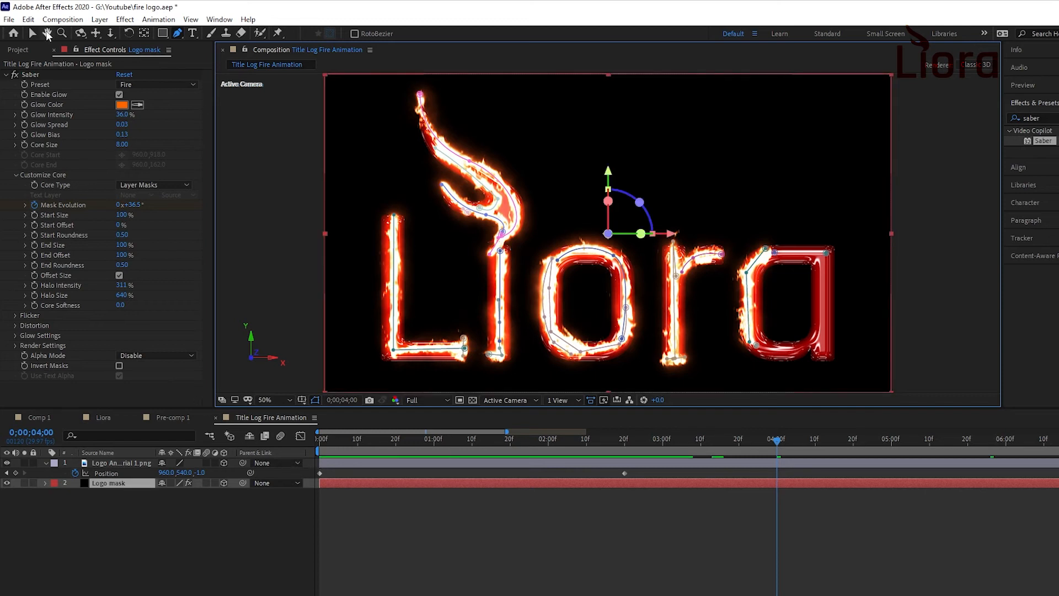
- Add a two-node camera named Camera 1 with the 50mm preset to the composition
click(33, 31)
click(330, 198)
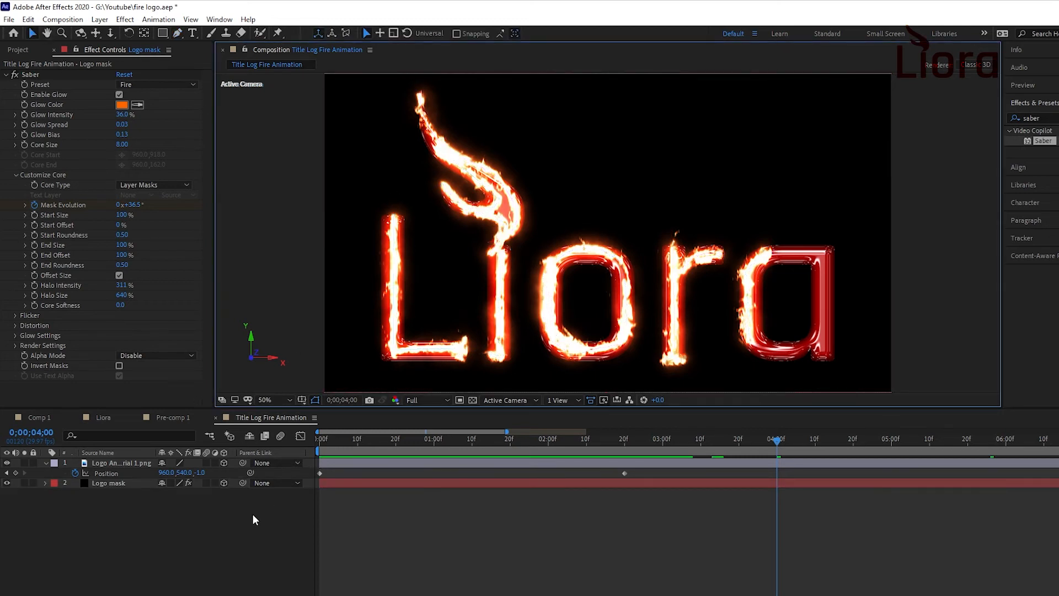
right_click(155, 519)
mouse_move(316, 228)
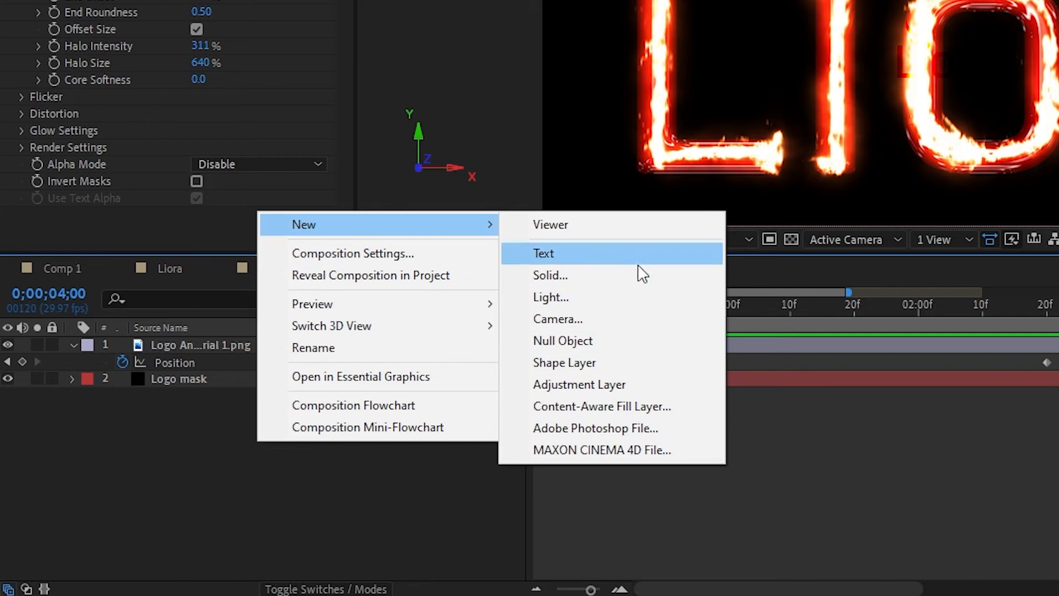
click(590, 319)
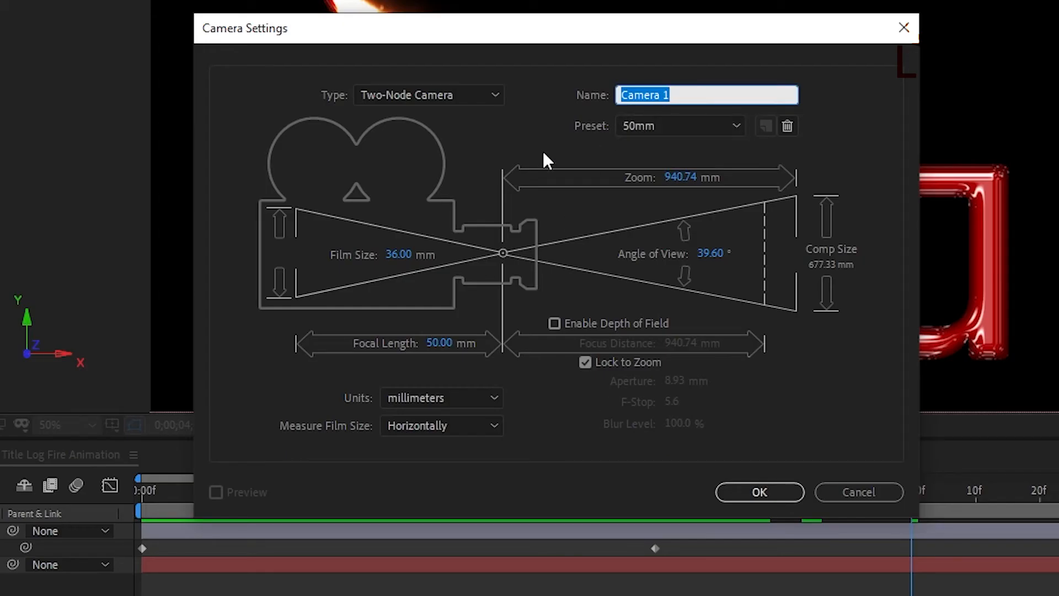
click(762, 493)
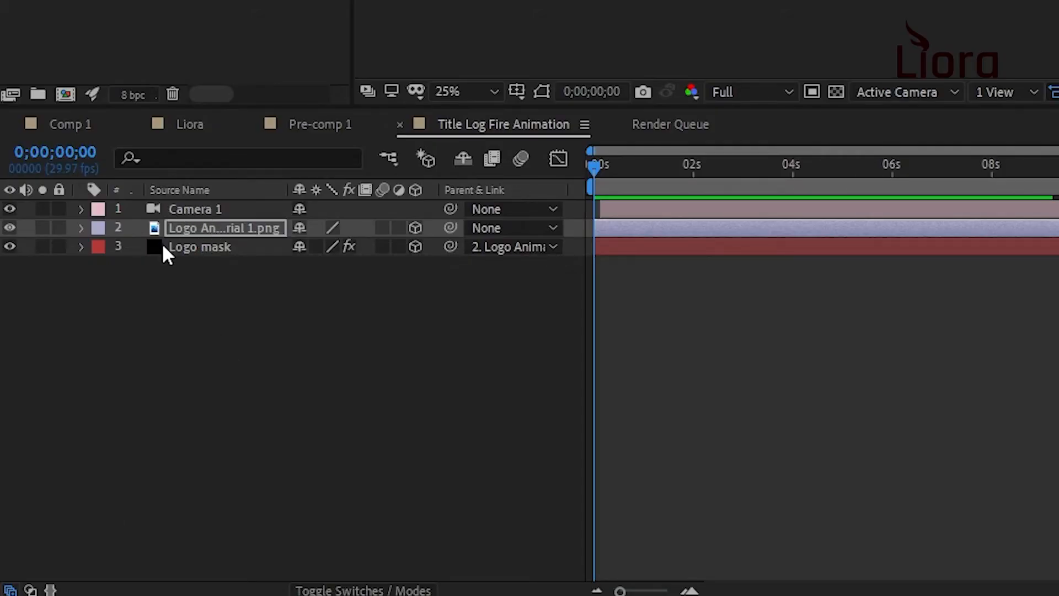
- Enable Position keyframing on the logo image layer and place its keyframe at 0;00;02;00
click(81, 228)
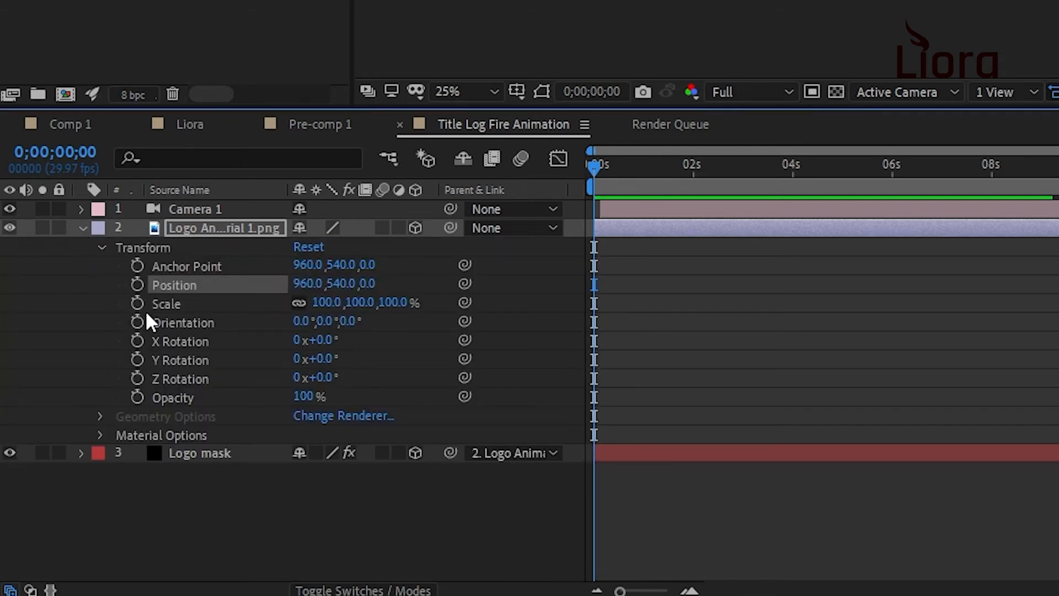
click(137, 285)
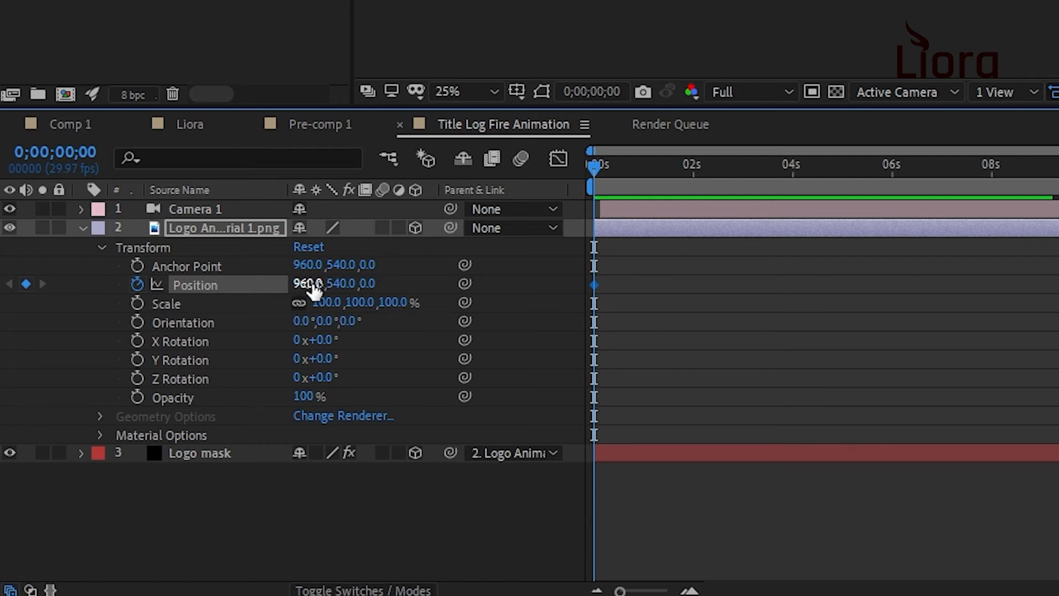
drag(595, 165, 695, 193)
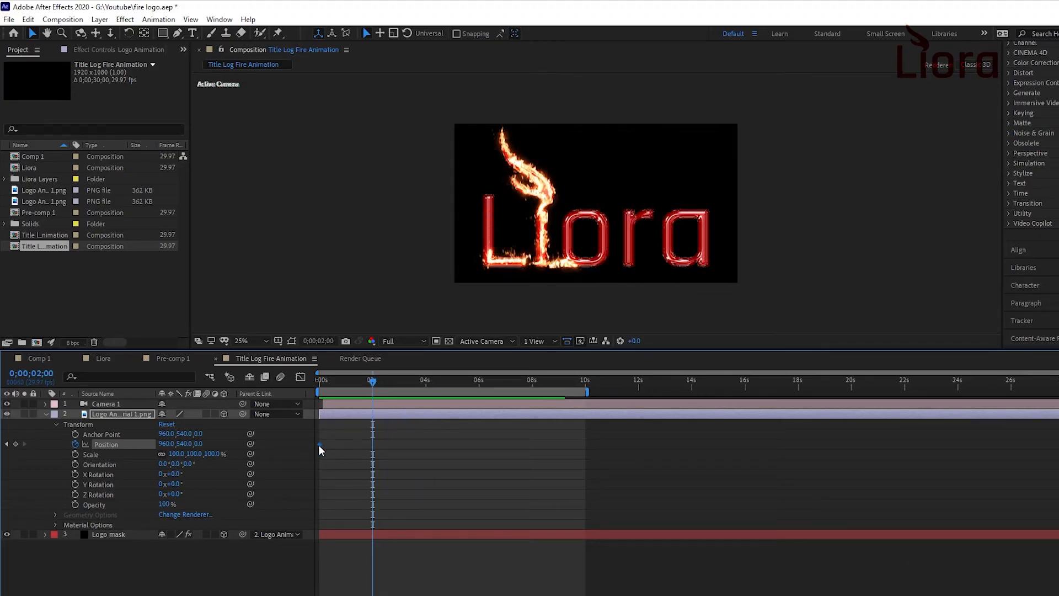
drag(320, 444, 348, 446)
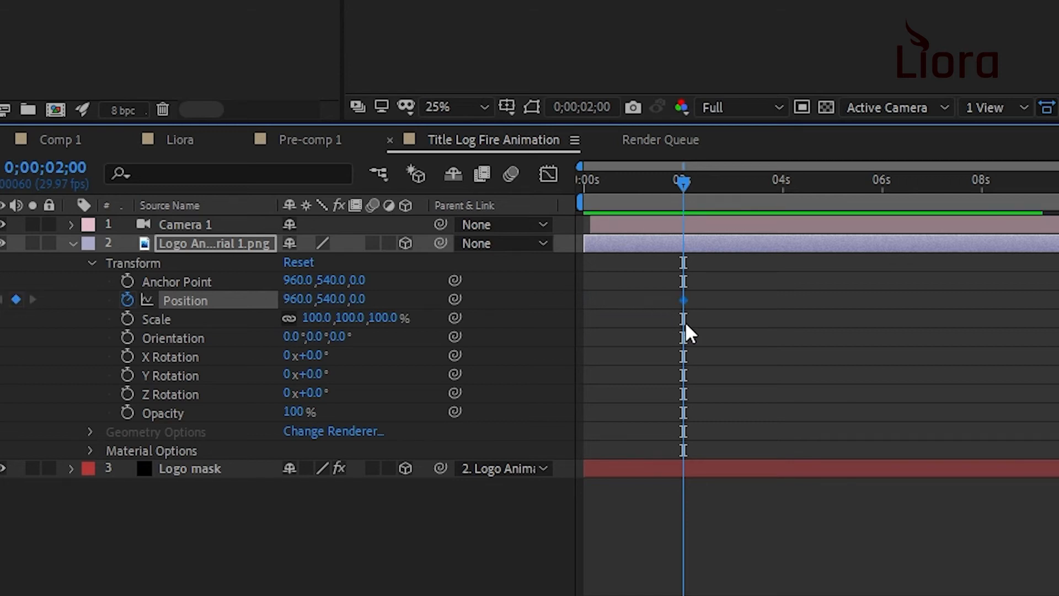
- Set the logo image layer's Z position to -2844 at 0;00;00;00
drag(679, 183, 547, 203)
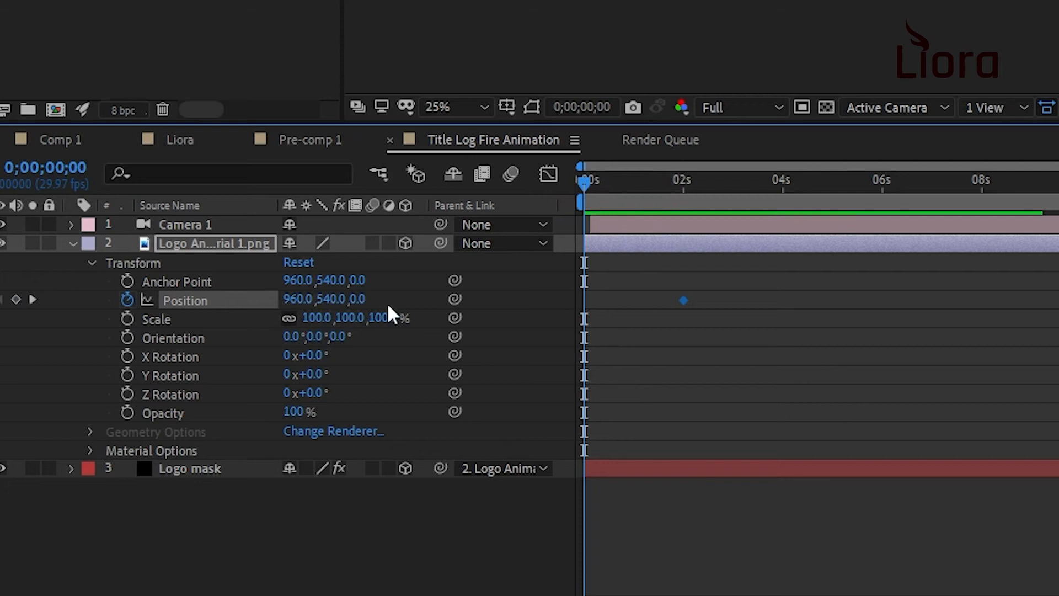
click(357, 299)
key(Return)
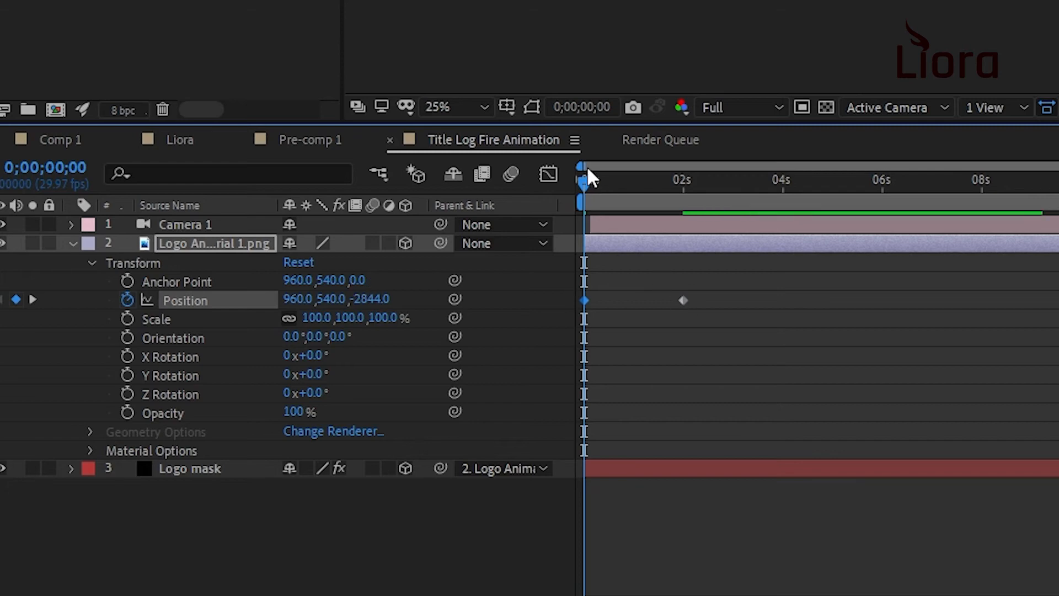
drag(581, 177, 614, 179)
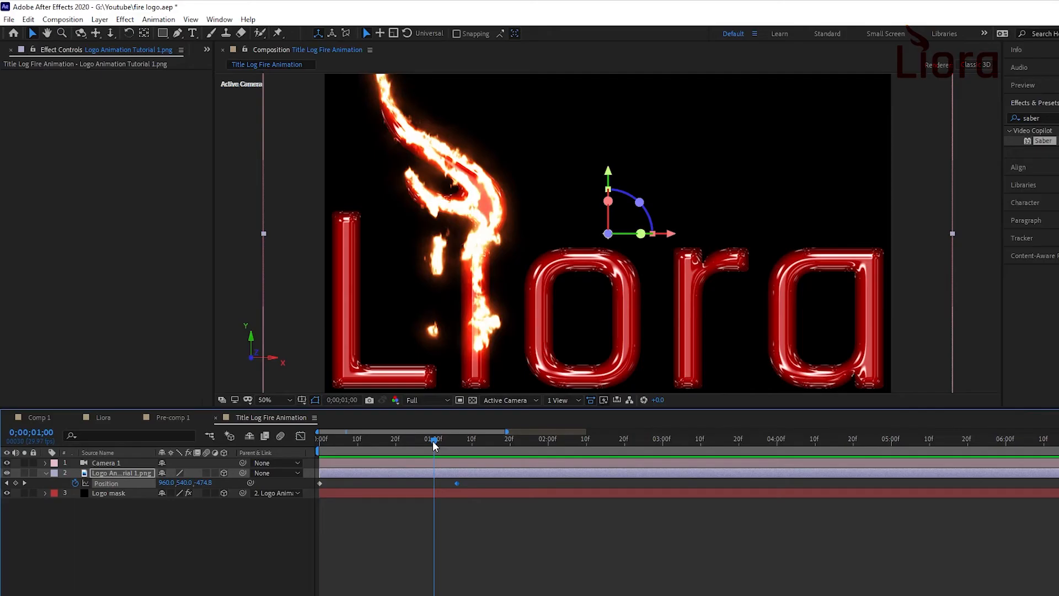
- Preview the logo's zoom, move its ending Position keyframe to 0;00;01;10, and replay from the start
drag(433, 441, 331, 456)
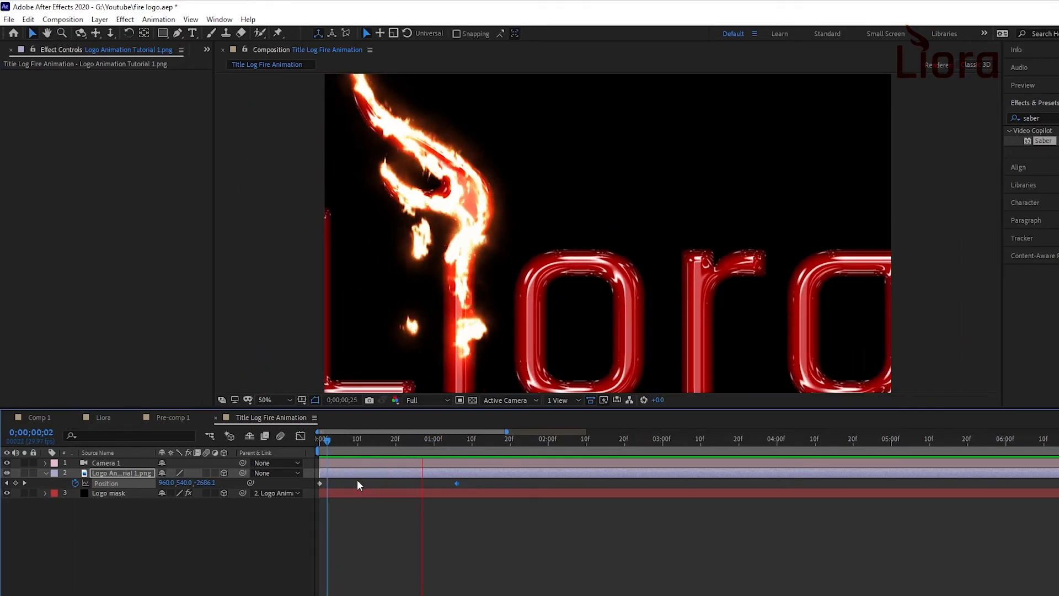
key(space)
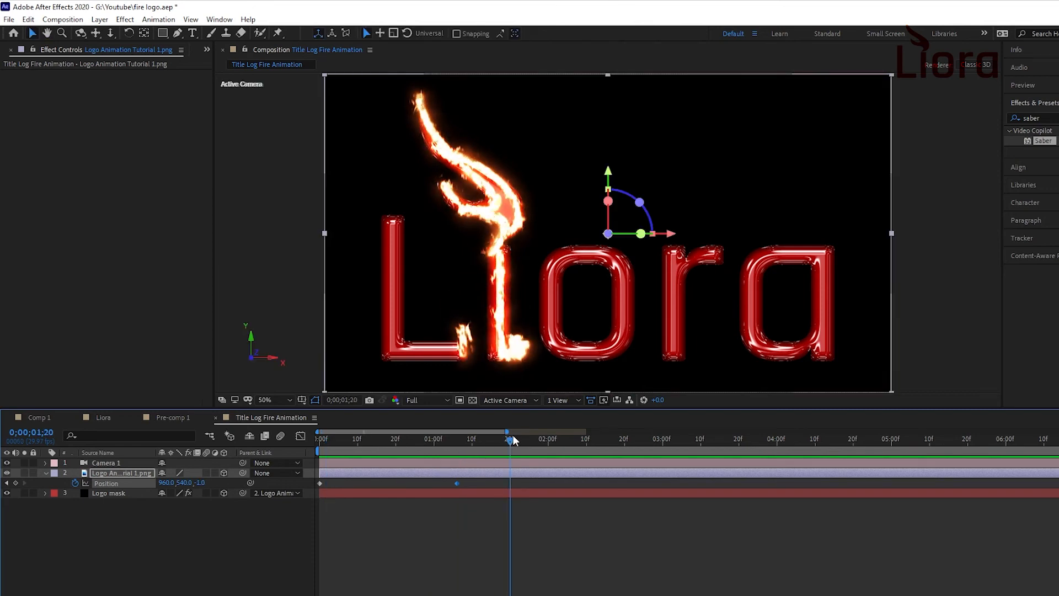
drag(511, 444, 472, 483)
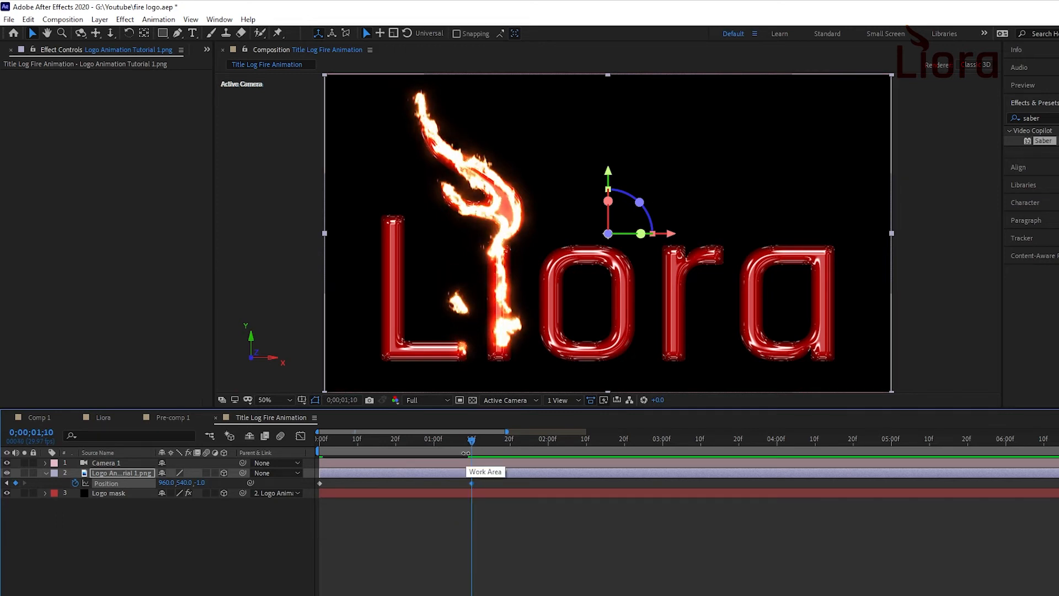
key(Home)
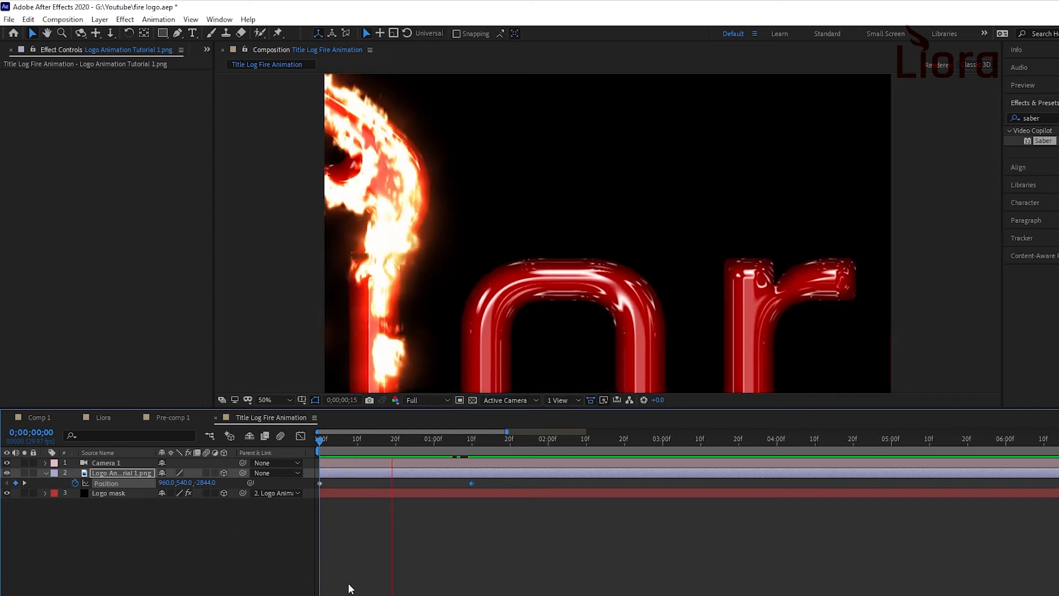
key(space)
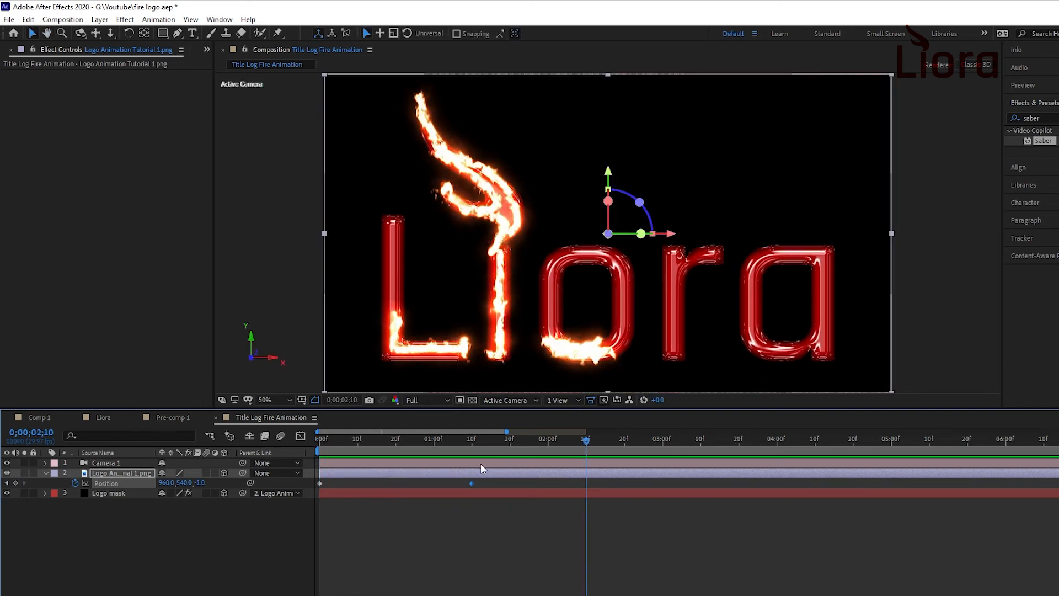
- Select the stray fire mask near the i's foot at 0;00;00;27 and move it up to the top of the stem
drag(492, 439, 423, 449)
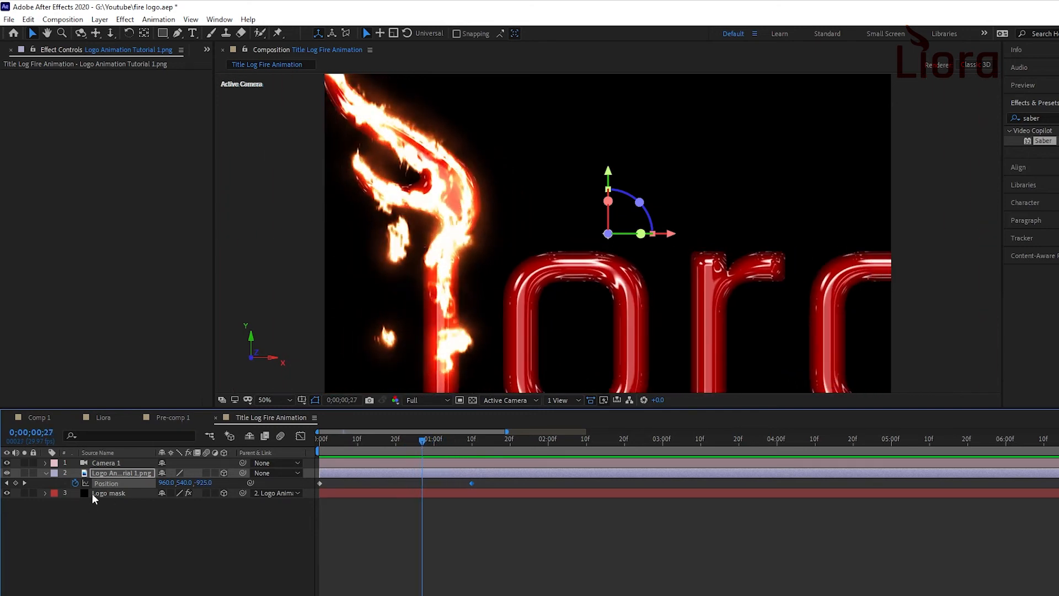
click(92, 473)
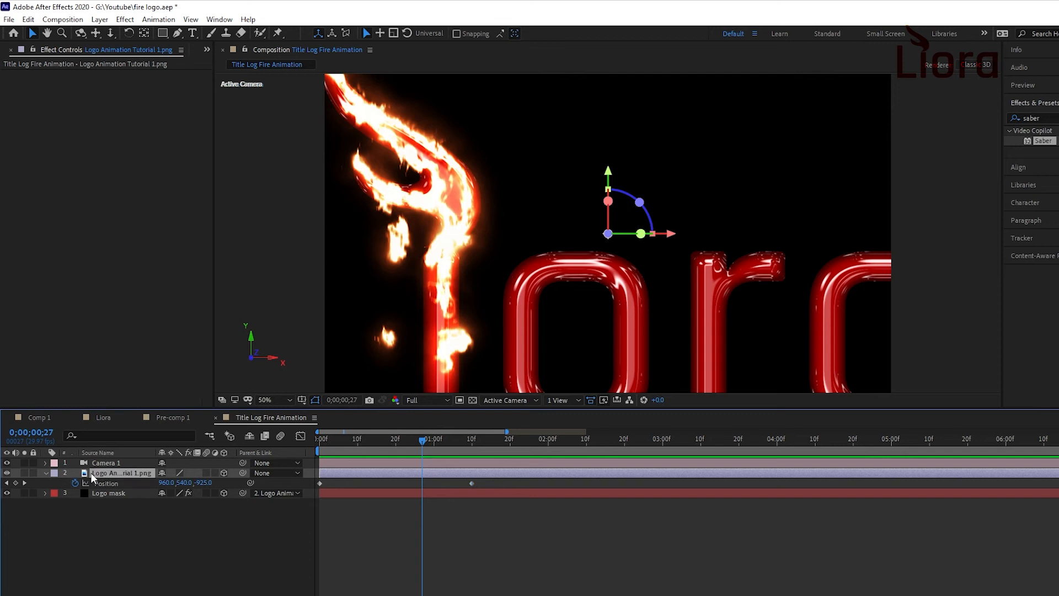
click(45, 472)
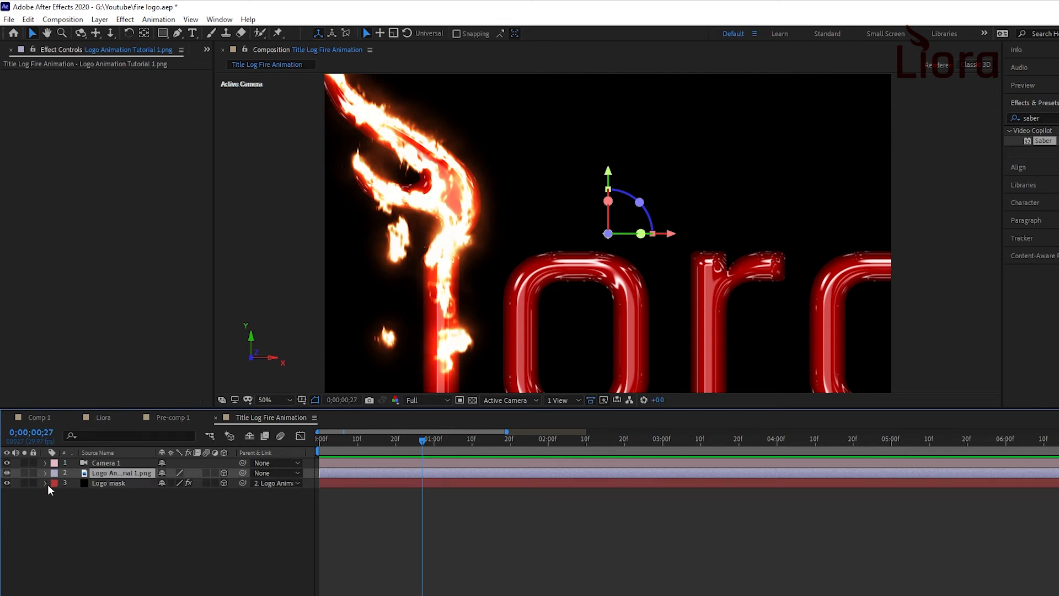
click(45, 484)
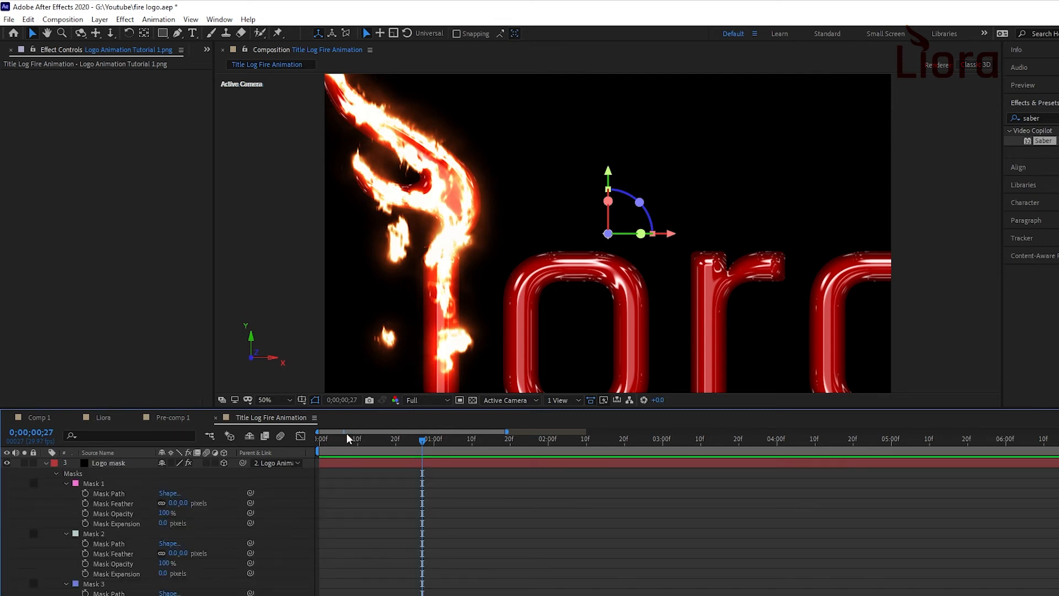
click(106, 493)
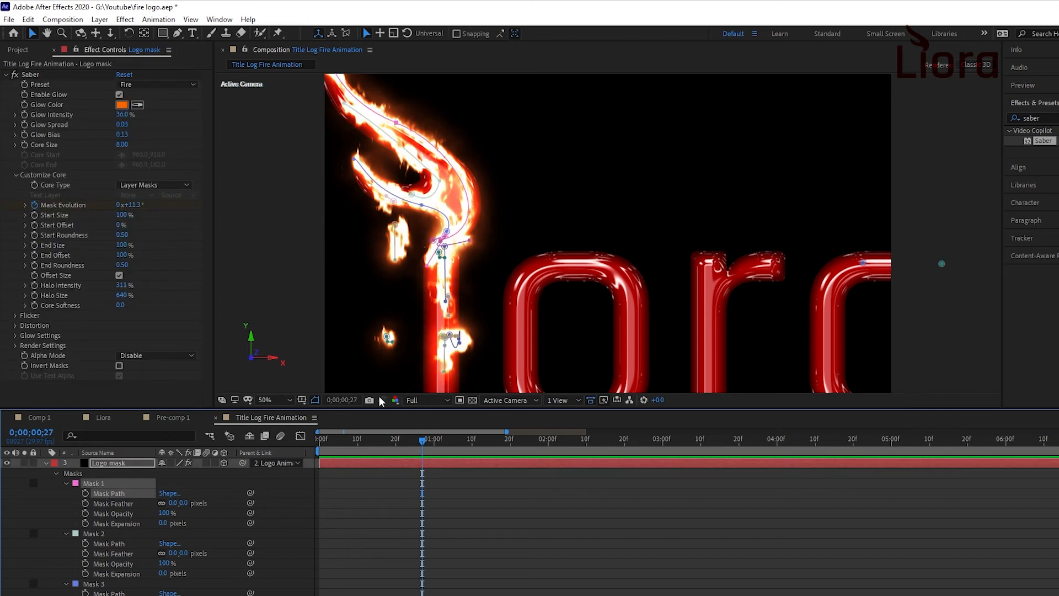
drag(480, 321, 426, 377)
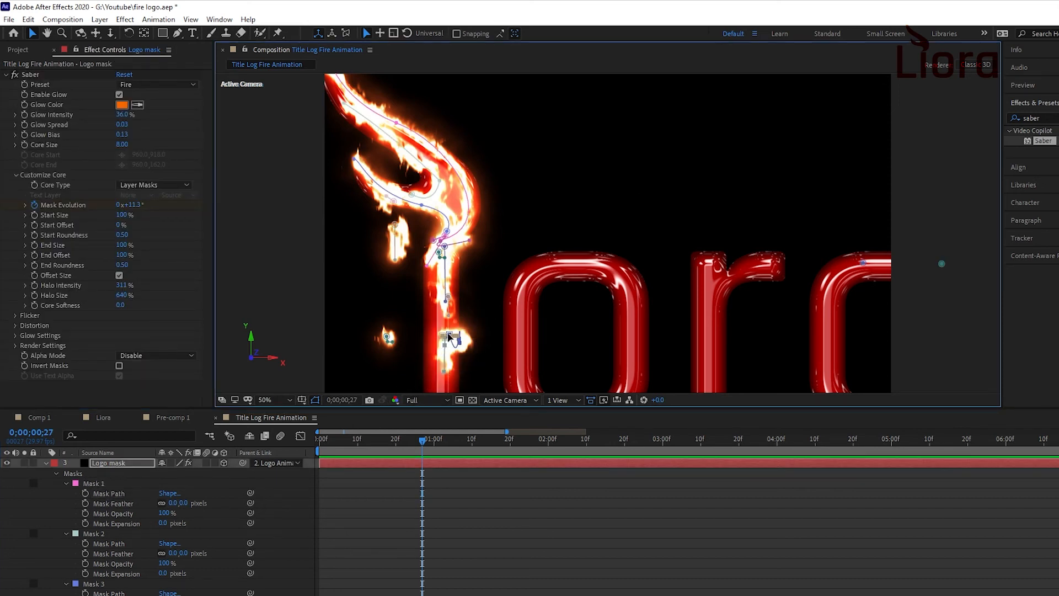
drag(449, 336, 447, 243)
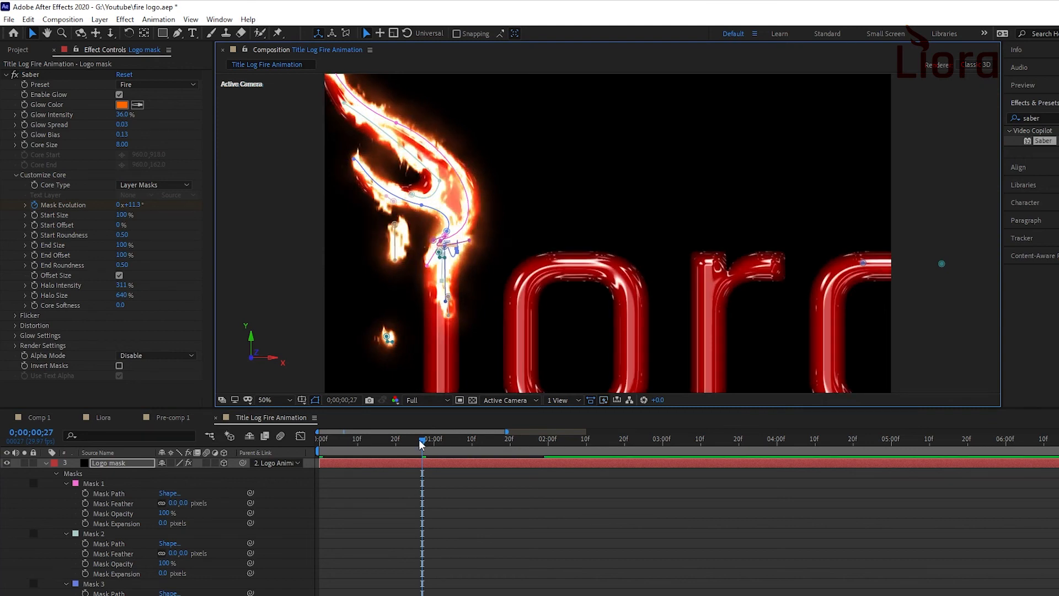
- Play the animation from the start and review the fire's spread across the whole title
drag(421, 439, 296, 452)
key(space)
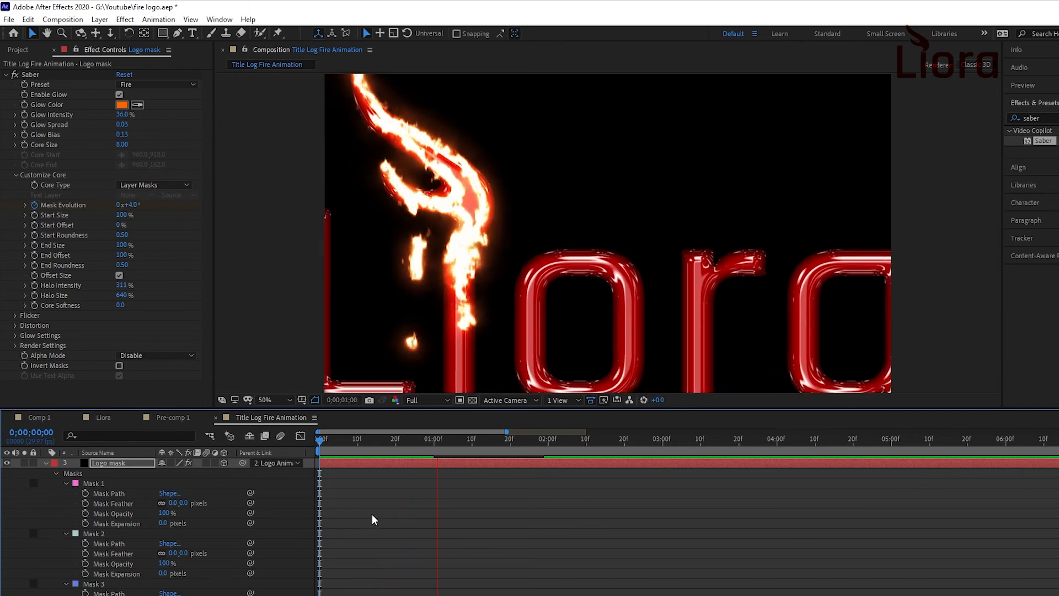
drag(452, 439, 389, 446)
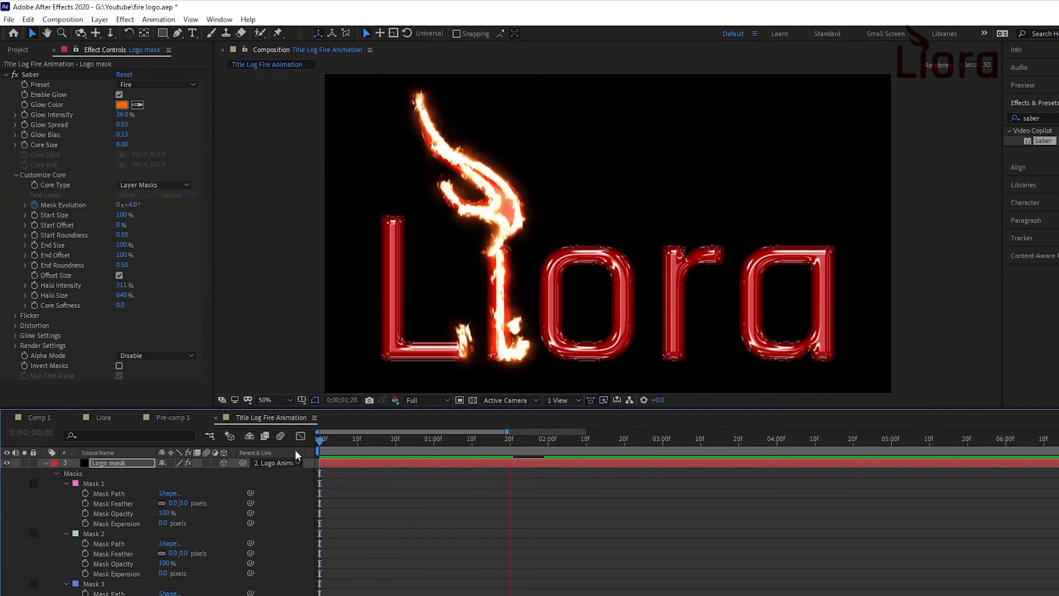
click(419, 445)
mouse_move(419, 451)
mouse_down()
mouse_move(416, 441)
mouse_move(587, 442)
mouse_move(432, 448)
mouse_up()
key(space)
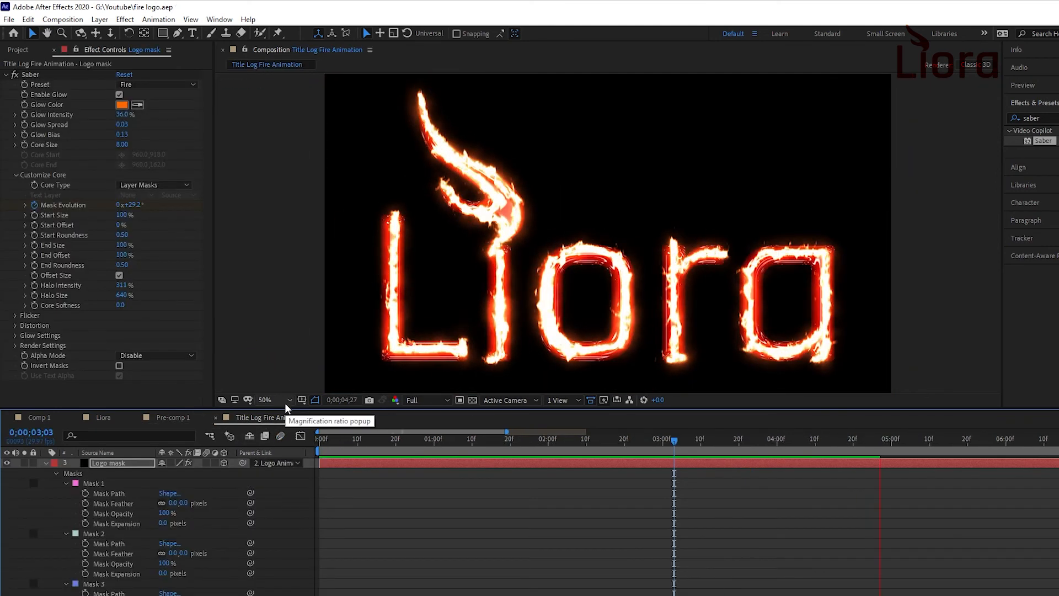
key(space)
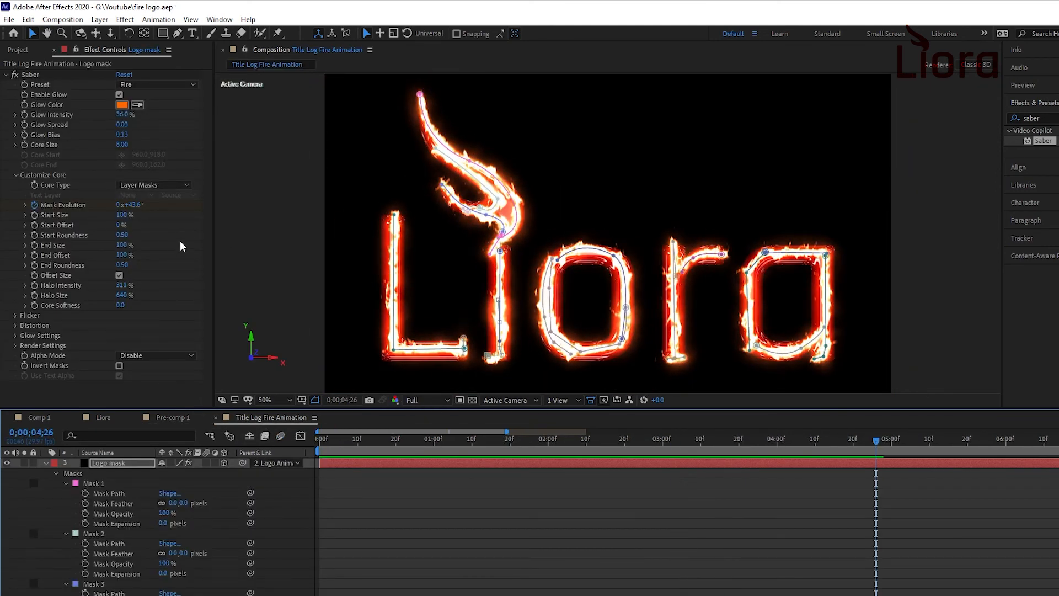
- Try a Saber End Roundness of 0.01 and a Halo Size of 0%, and undo the Halo Size change
drag(122, 264, 188, 266)
drag(122, 295, 66, 295)
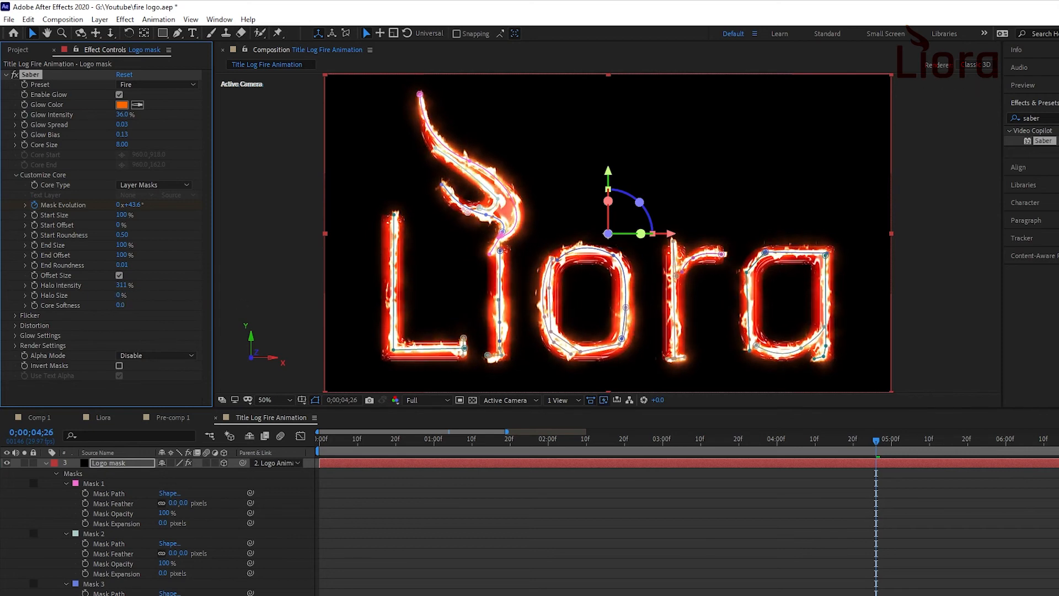
click(276, 370)
drag(352, 439, 267, 413)
key(space)
key(space)
key(ctrl+z)
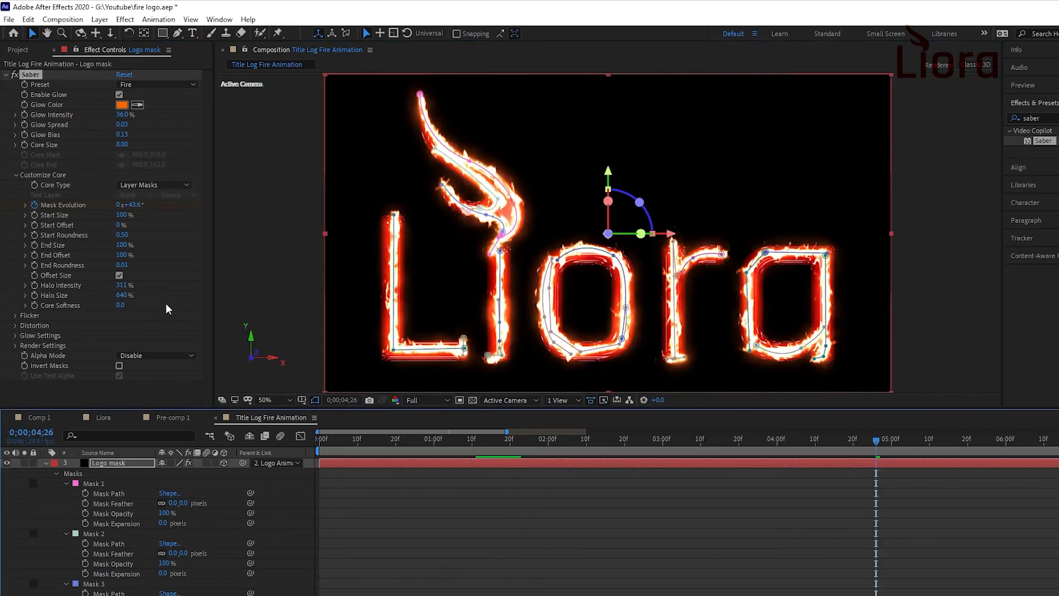
- Try different Distortion Amount and Wind Speed values in Saber's Glow Distortion, preview them, and restore the previous settings
click(15, 325)
click(25, 335)
scroll(78, 312, down, 3)
drag(124, 270, 149, 272)
drag(124, 311, 94, 315)
key(space)
key(space)
drag(392, 443, 280, 422)
key(ctrl+s)
key(space)
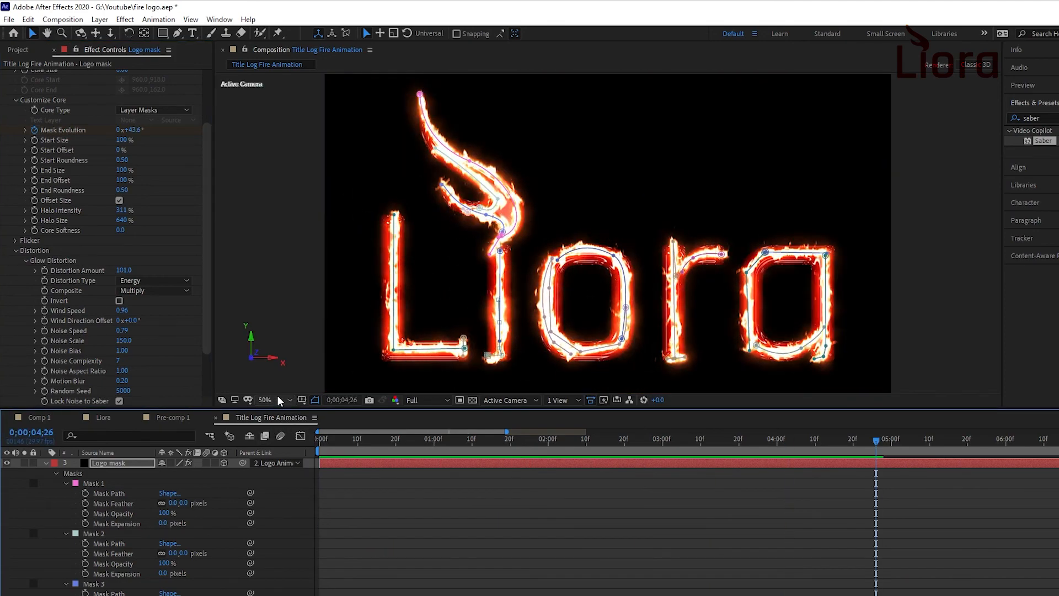
- Set Saber's Flicker Intensity to 0% on the Logo mask layer, and preview the animation from the start
drag(750, 491, 845, 499)
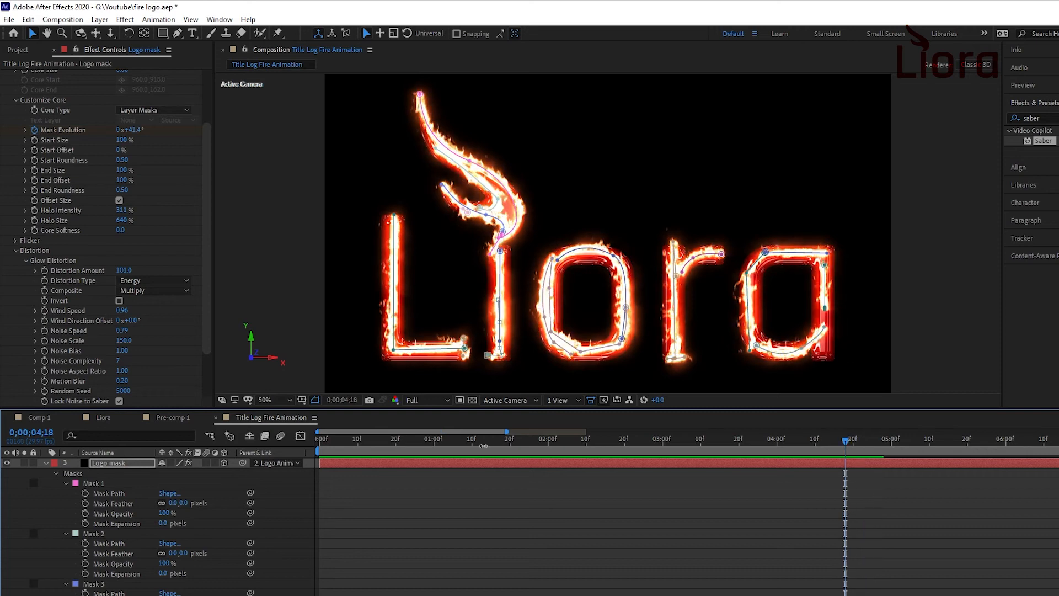
click(56, 473)
scroll(18, 164, up, 3)
click(15, 325)
click(15, 316)
drag(120, 325, 96, 344)
key(space)
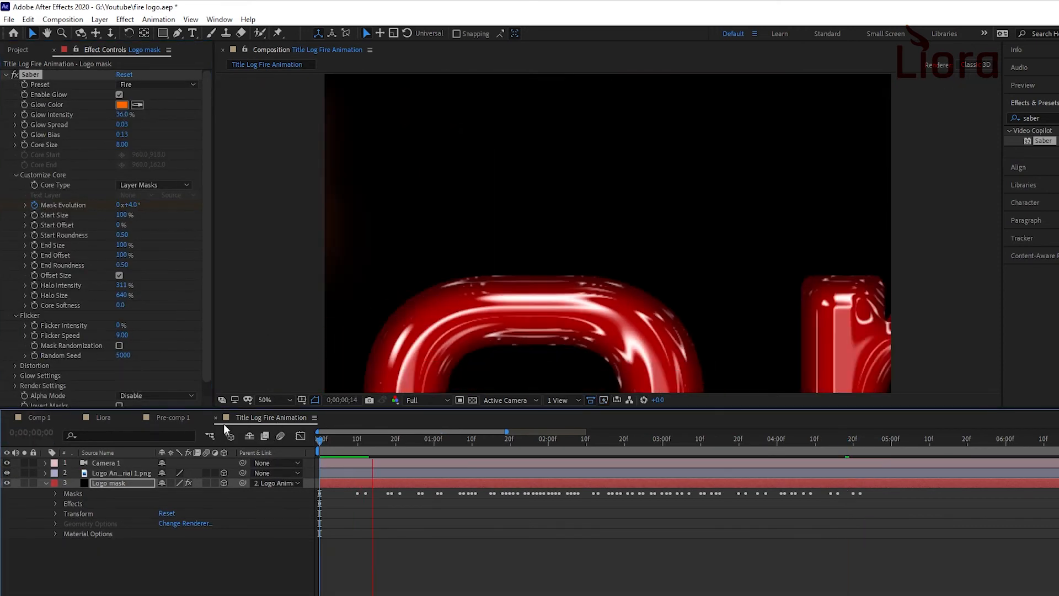
key(space)
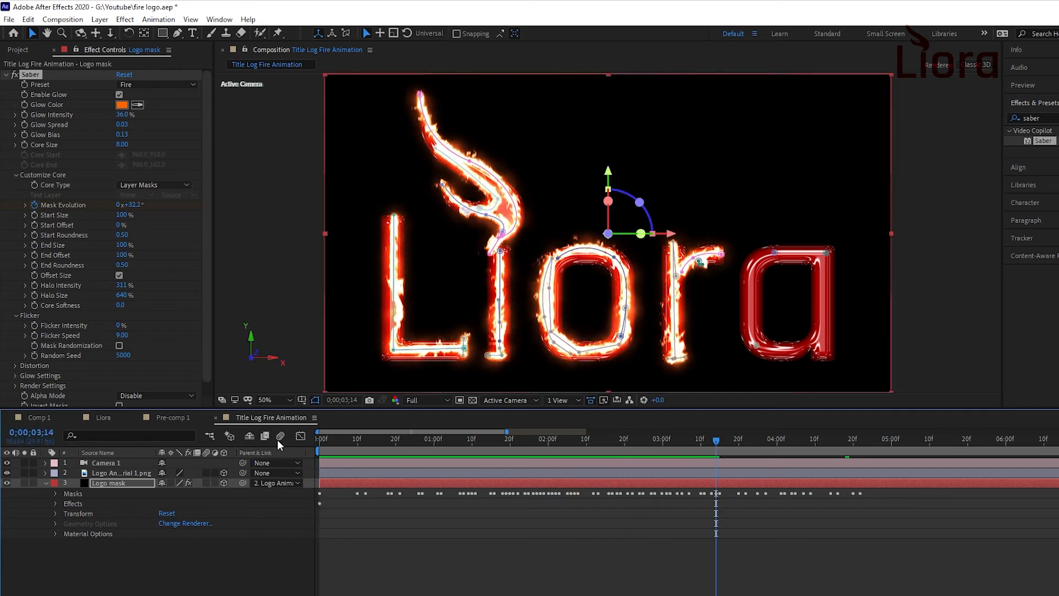
key(space)
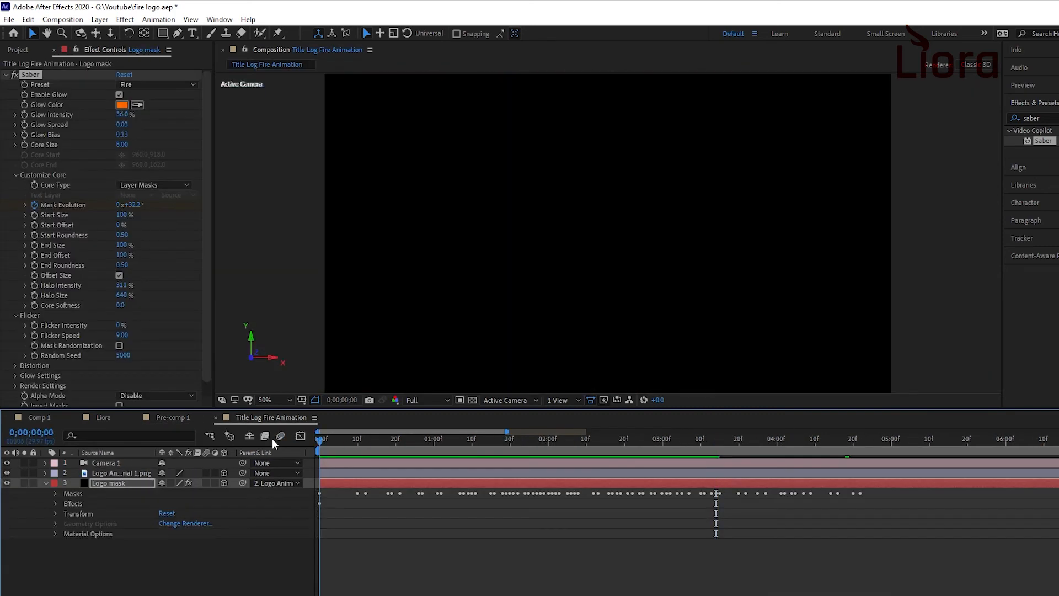
- Preview the fire animation from the start and widen the visible time range to the composition's full length
key(space)
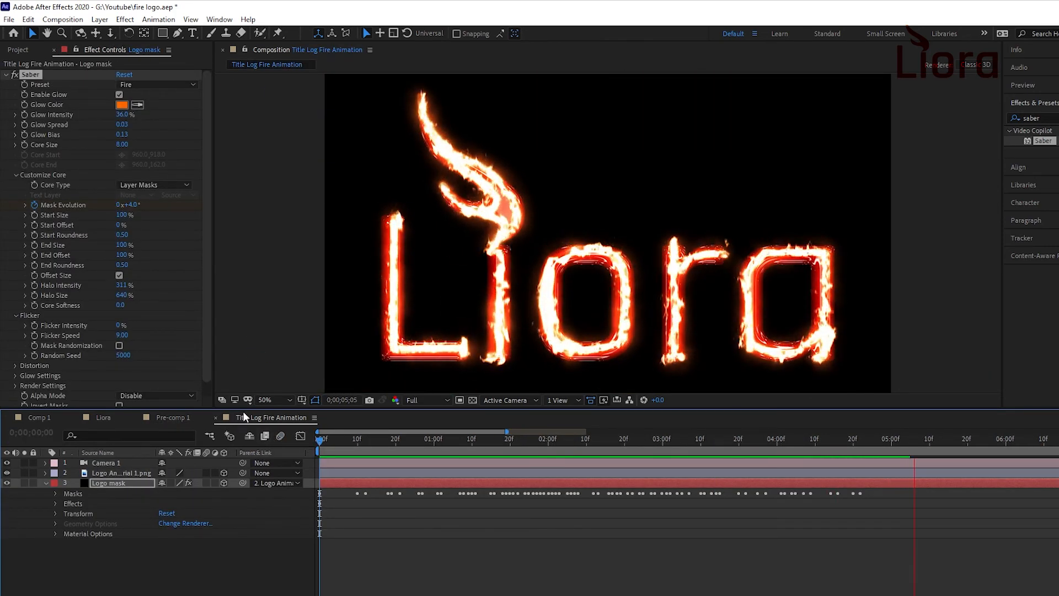
key(space)
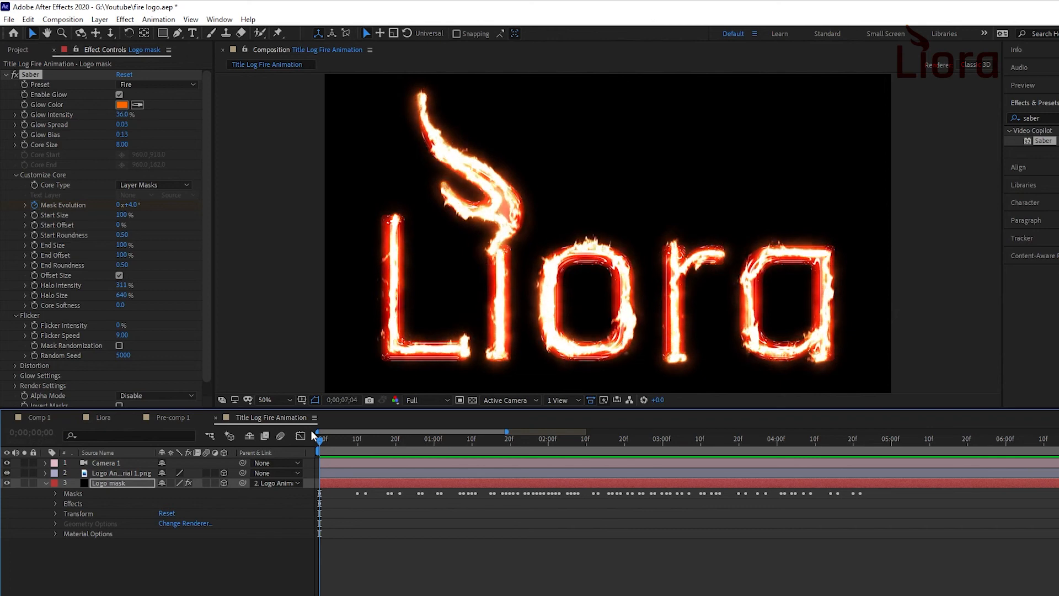
drag(506, 432, 1058, 433)
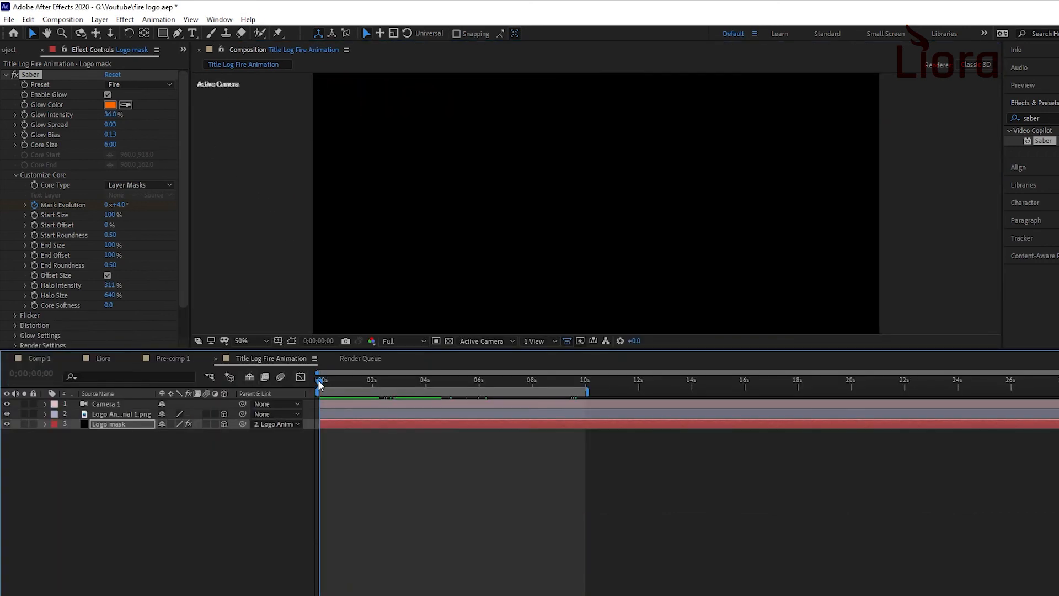
- At 0;00;03;19, set the Logo mask's Saber Core Distortion to a Distortion Amount of 50 and a Noise Scale of 100
drag(320, 385, 416, 393)
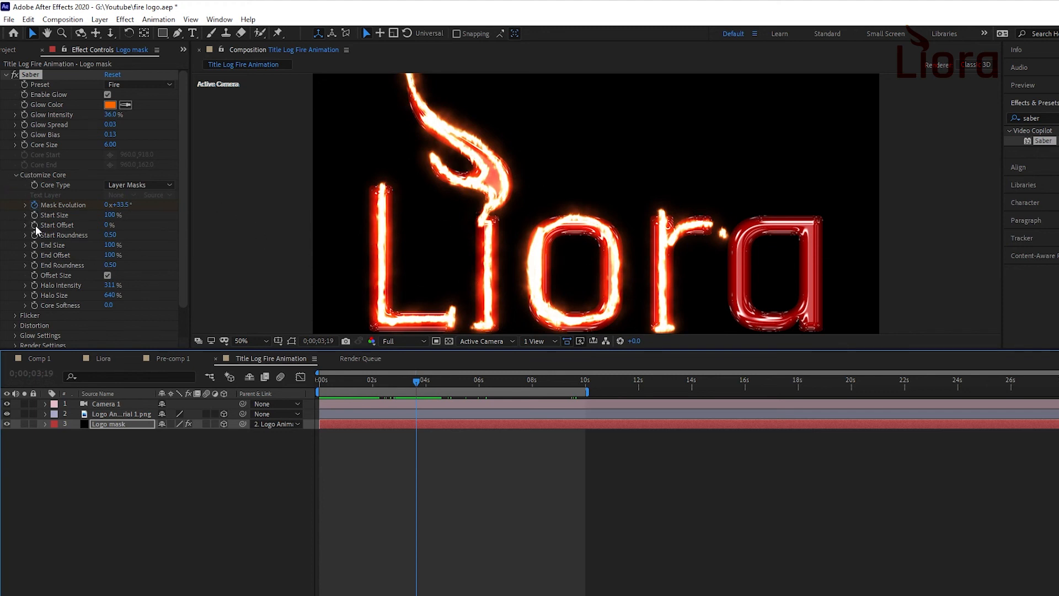
scroll(35, 225, down, 2)
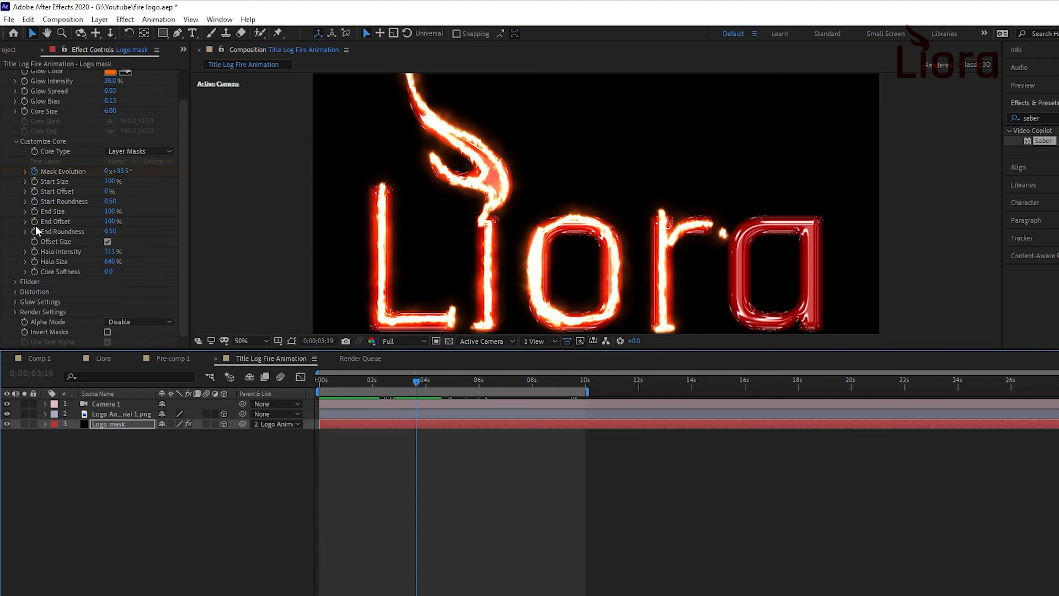
click(16, 292)
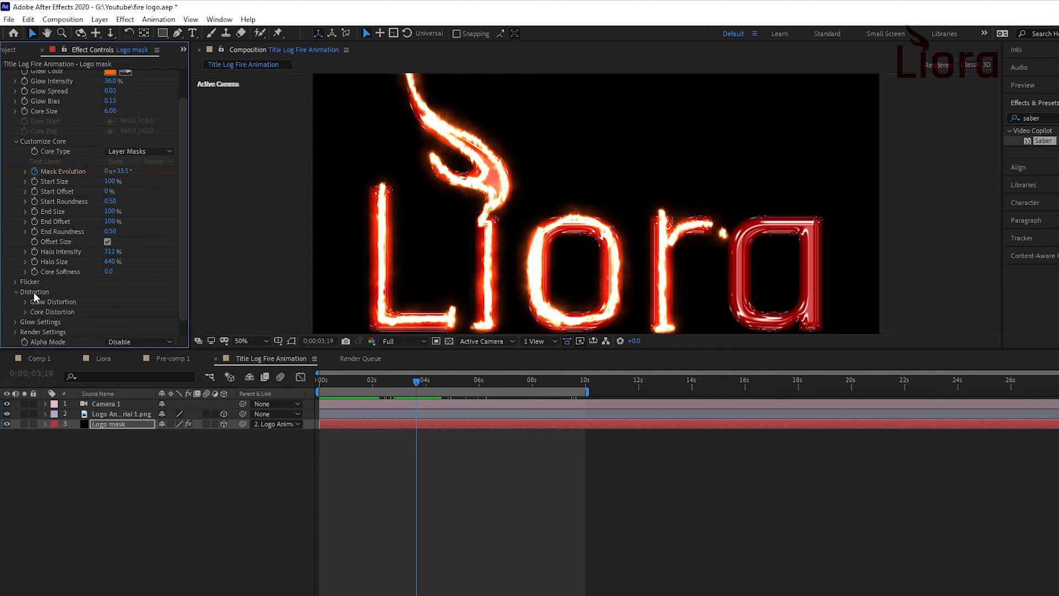
click(25, 313)
scroll(35, 265, down, 6)
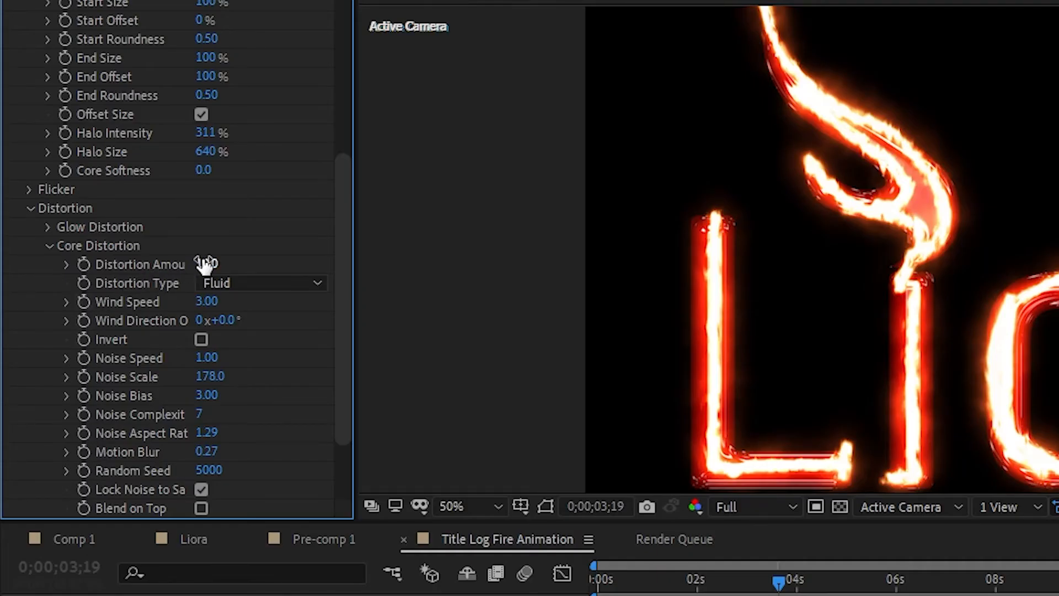
click(207, 264)
text(50)
key(Return)
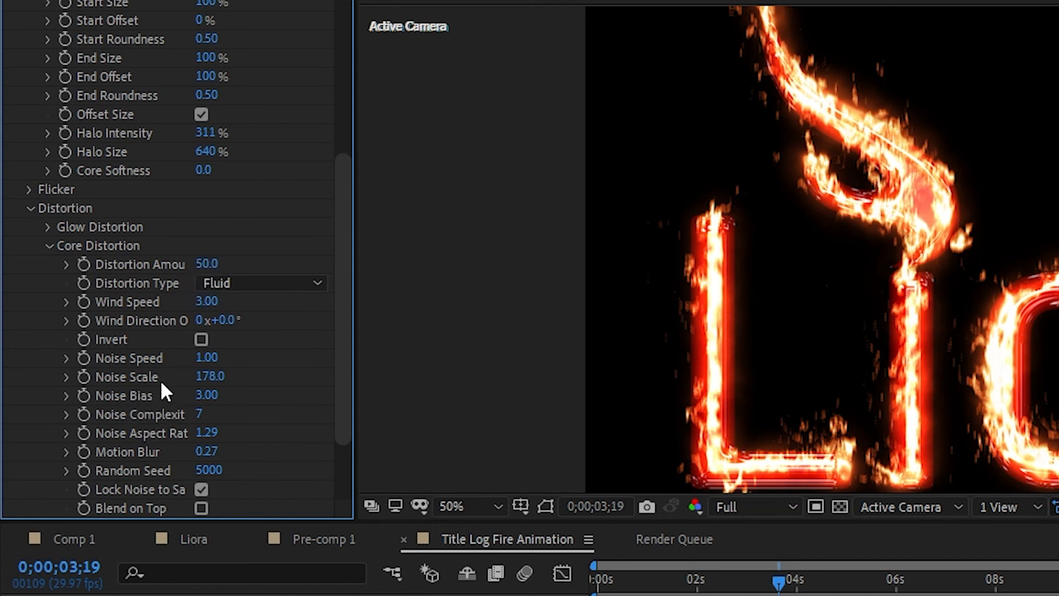
click(210, 377)
text(100)
key(Return)
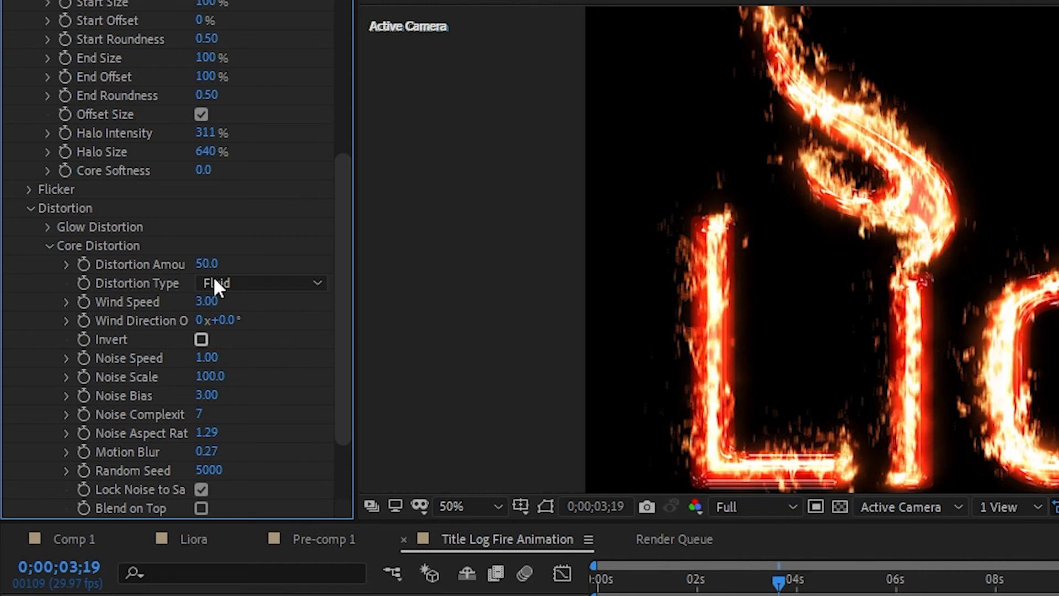
- Preview the distorted fire from the start of the animation, with the whole Liora title in view
drag(777, 579, 596, 580)
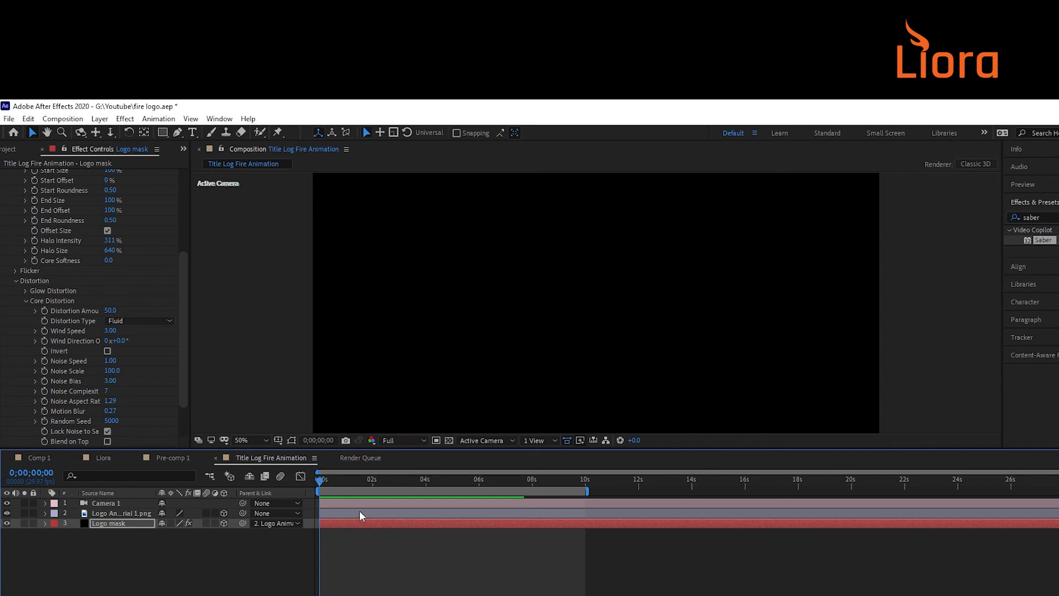
key(space)
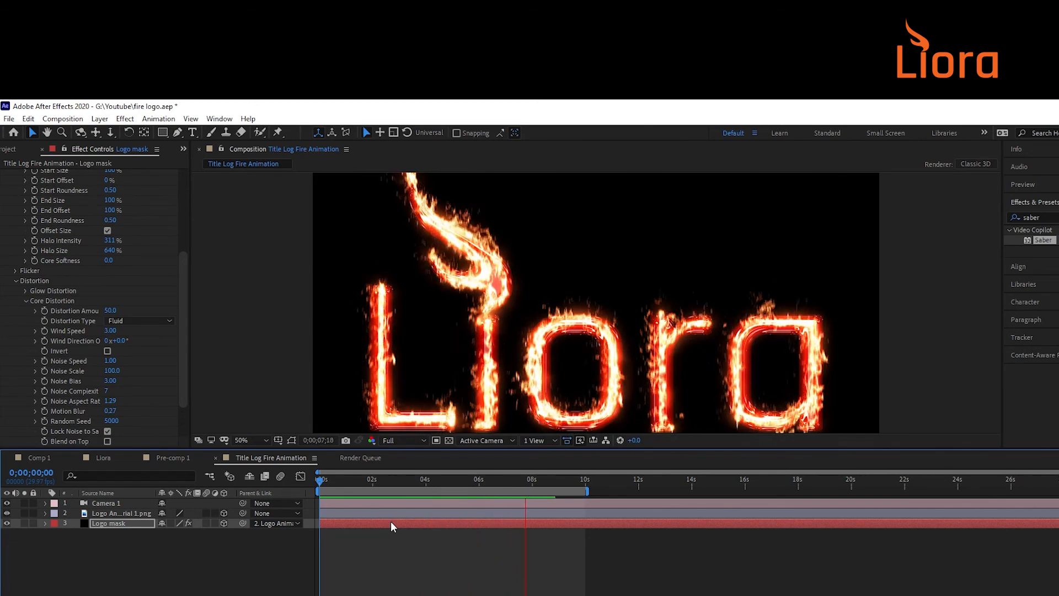
scroll(520, 324, down, 4)
scroll(525, 326, up, 1)
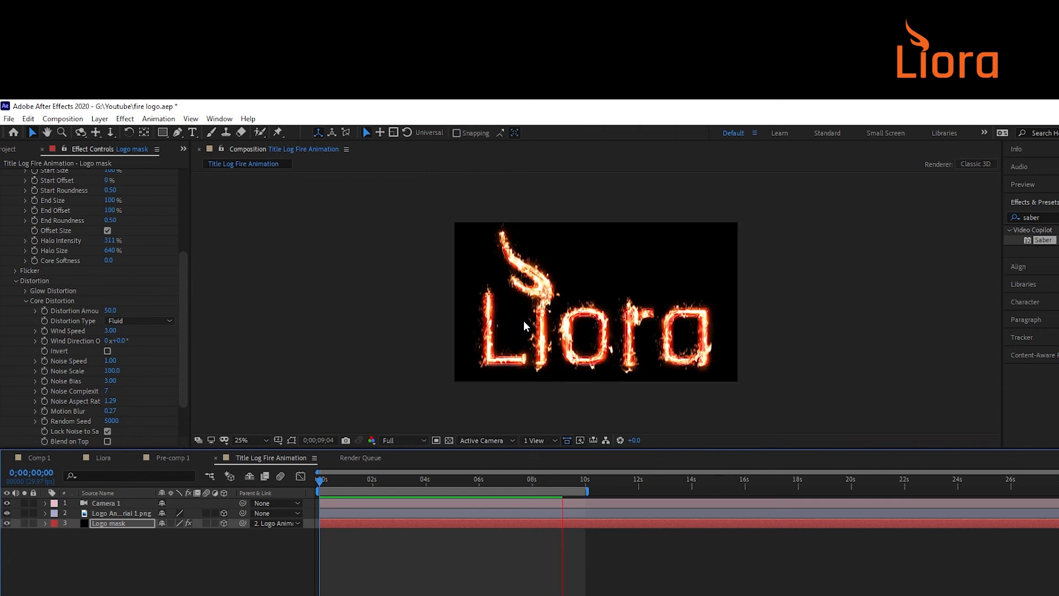